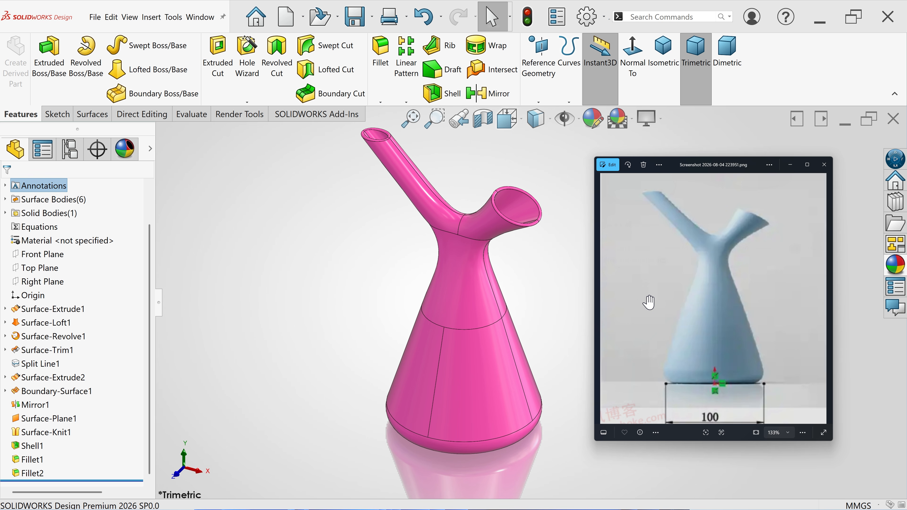
Step: Enlarge the vase reference picture to view it, close it, and switch to the empty Part3 document
{"action": "left_click", "coordinate": [808, 165]}
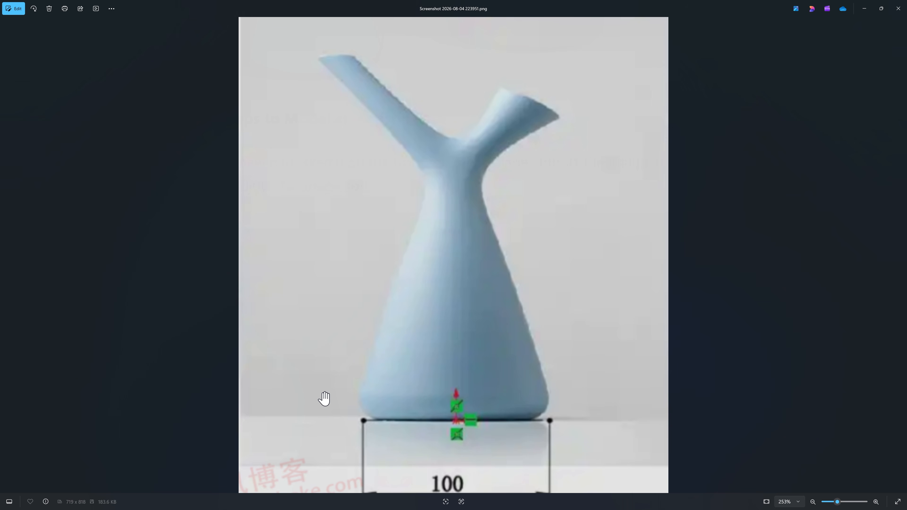
{"action": "left_click", "coordinate": [897, 9]}
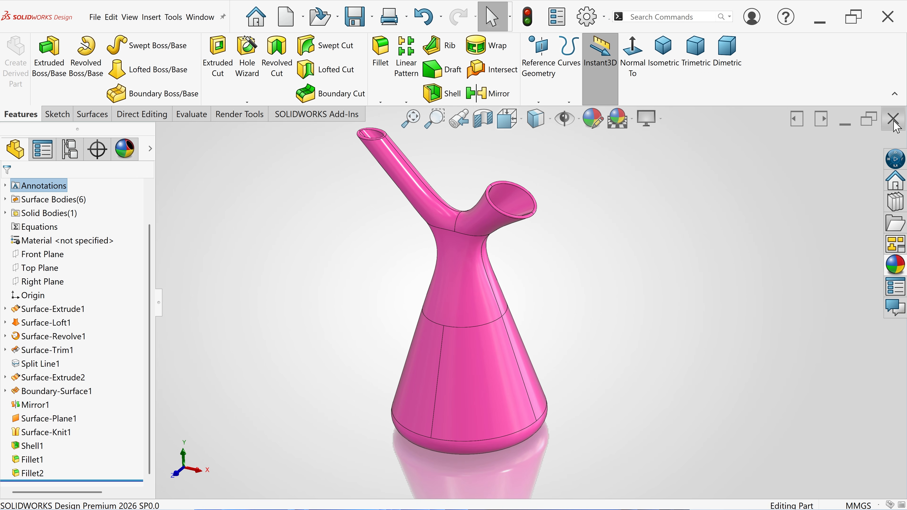
{"action": "left_click", "coordinate": [201, 17]}
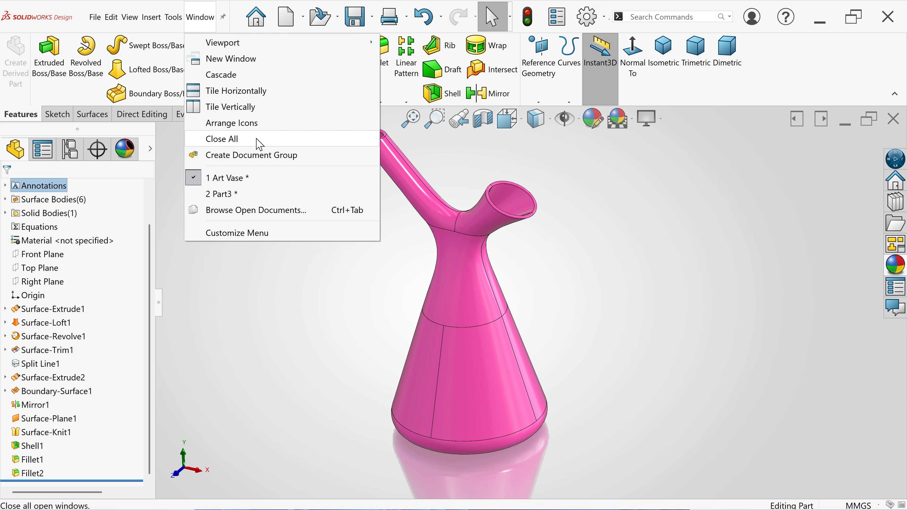
{"action": "left_click", "coordinate": [236, 195]}
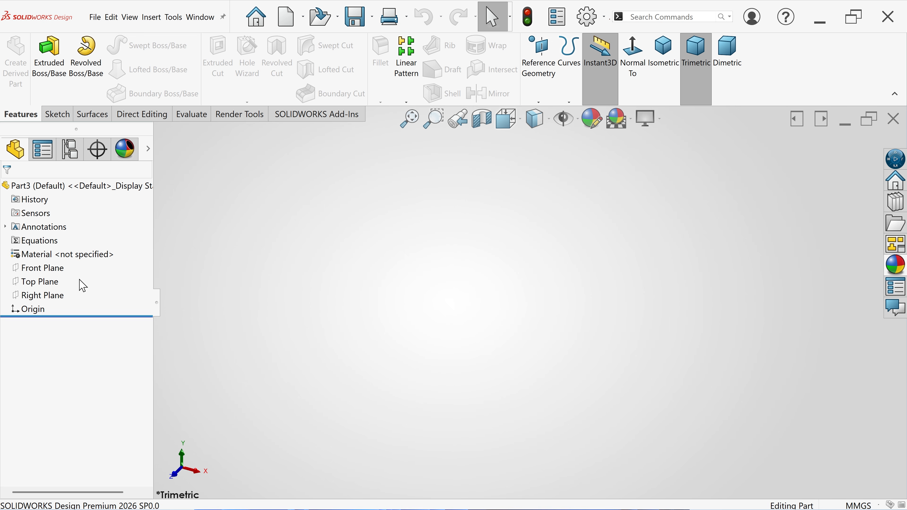
Step: Start a sketch on the Front Plane and draw a midpoint line about 93 mm long, centred on the origin
{"action": "left_click", "coordinate": [54, 275]}
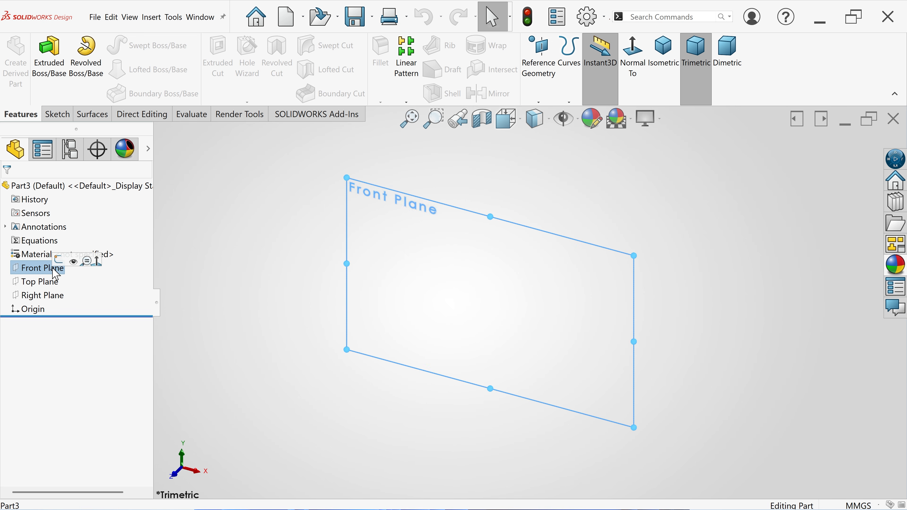
{"action": "left_click", "coordinate": [76, 259]}
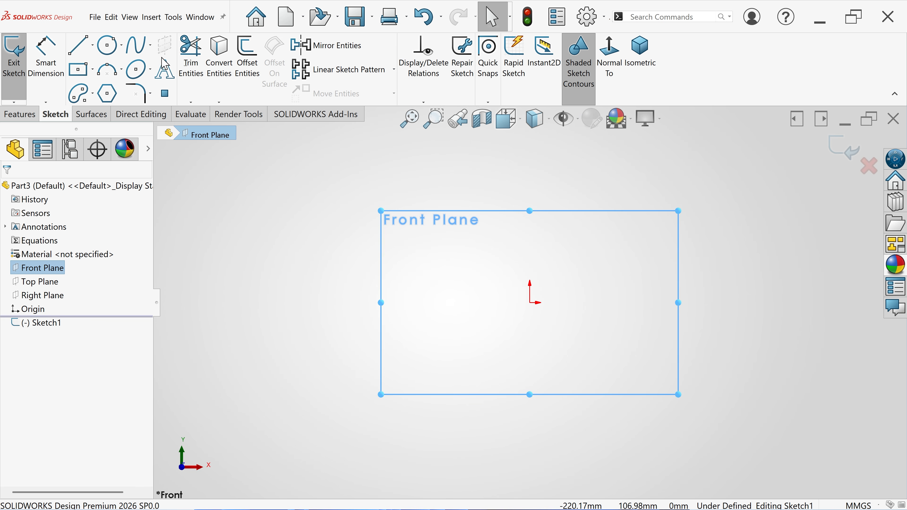
{"action": "left_click", "coordinate": [92, 47]}
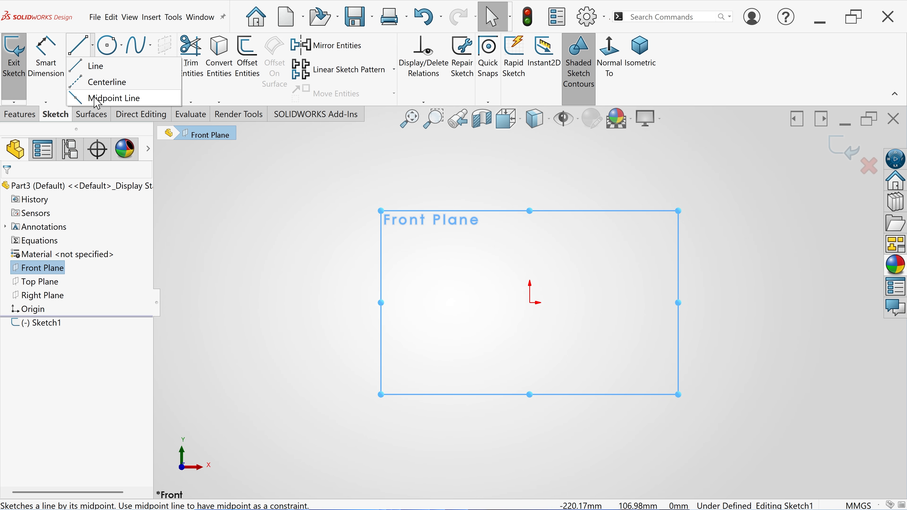
{"action": "left_click", "coordinate": [97, 98]}
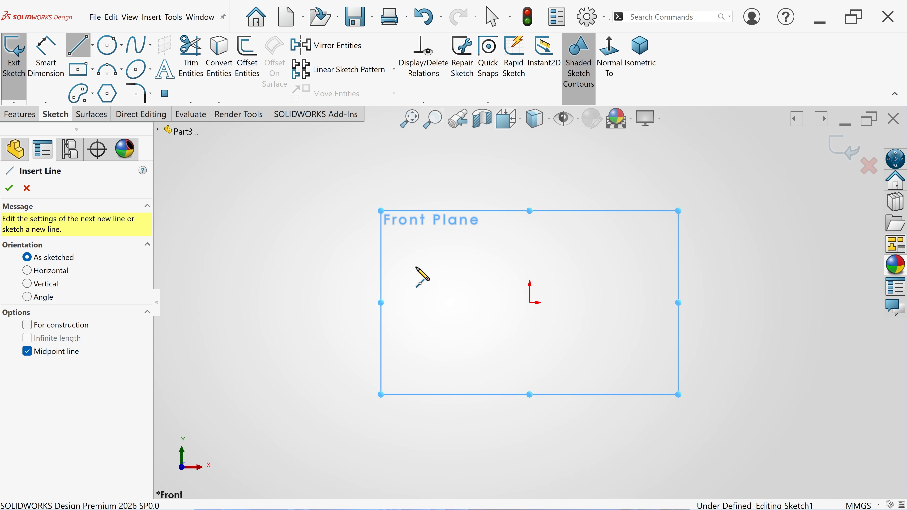
{"action": "left_click", "coordinate": [530, 303]}
{"action": "left_click", "coordinate": [608, 305]}
{"action": "right_click", "coordinate": [635, 237]}
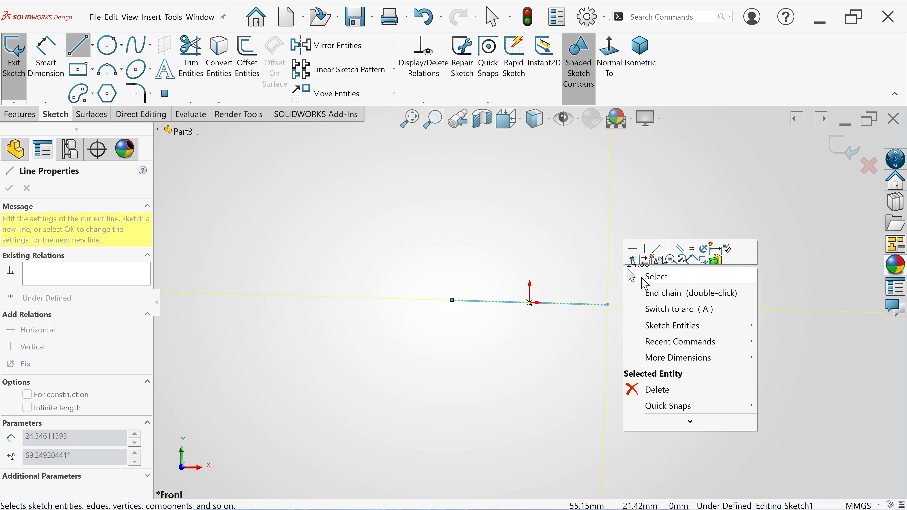
{"action": "left_click", "coordinate": [642, 277]}
Step: Make the line horizontal and dimension its length to 100 mm
{"action": "left_click", "coordinate": [587, 304]}
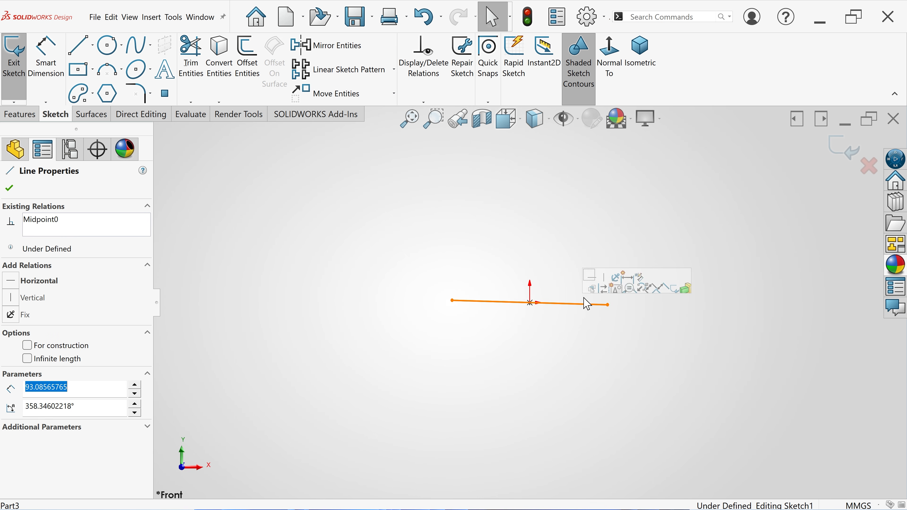
{"action": "left_click", "coordinate": [591, 281]}
{"action": "left_click", "coordinate": [46, 59]}
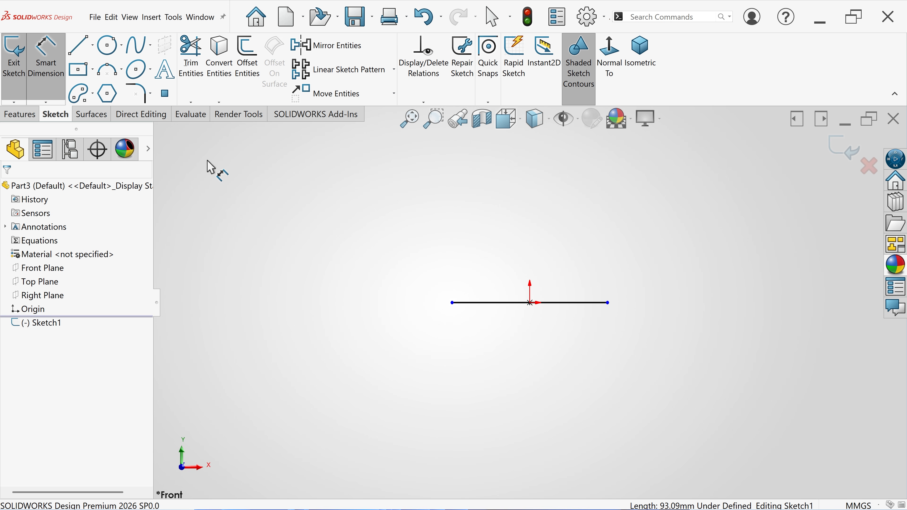
{"action": "left_click", "coordinate": [558, 304]}
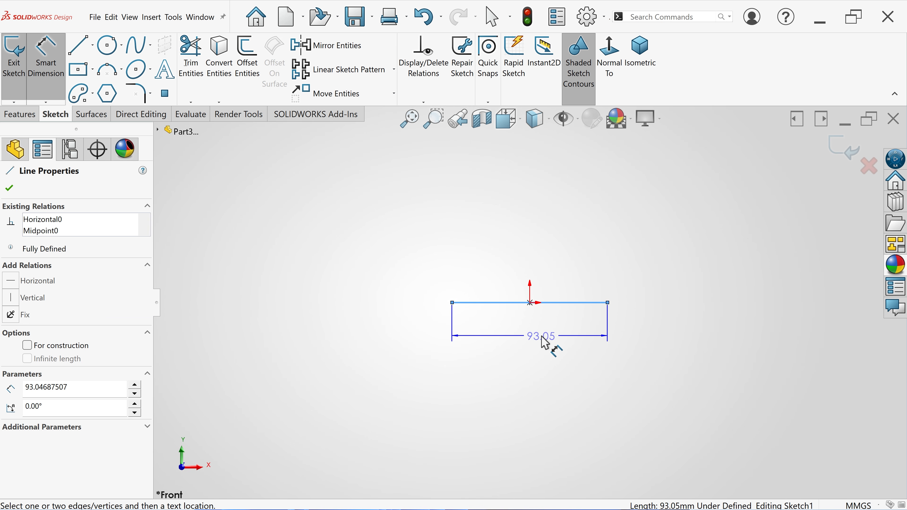
{"action": "left_click", "coordinate": [546, 342]}
{"action": "type", "text": "100"}
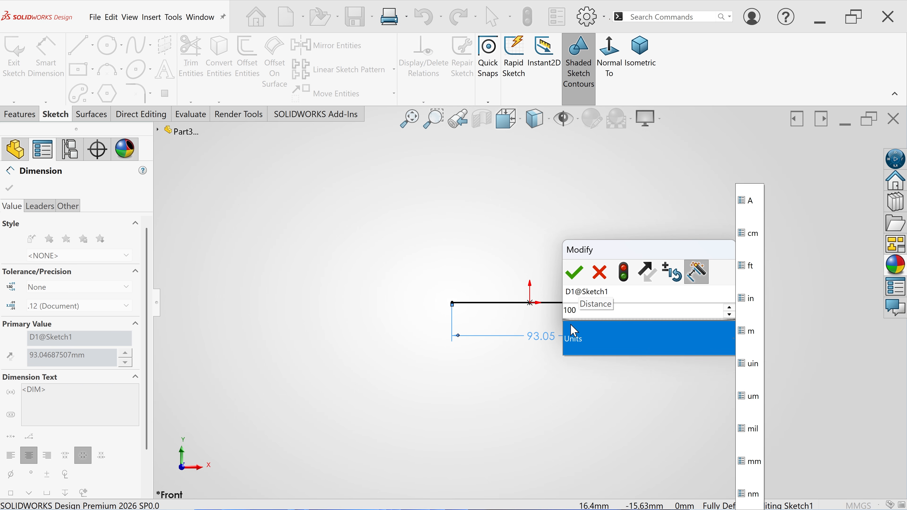
{"action": "key", "text": "Return"}
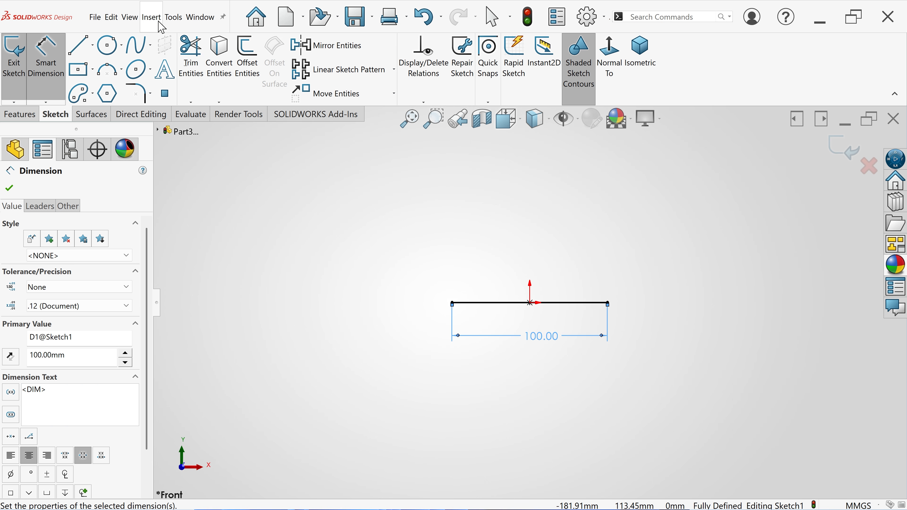
{"action": "left_click", "coordinate": [174, 19]}
{"action": "mouse_move", "coordinate": [240, 287]}
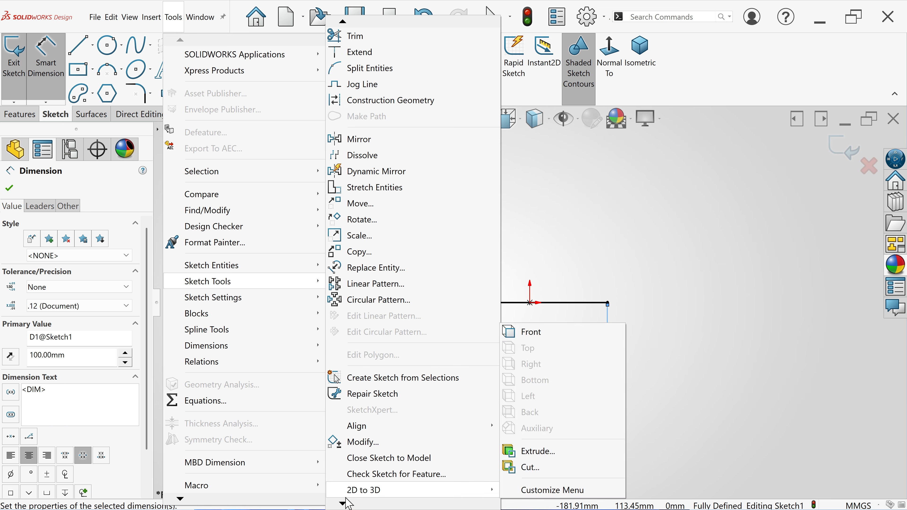
{"action": "mouse_move", "coordinate": [343, 504]}
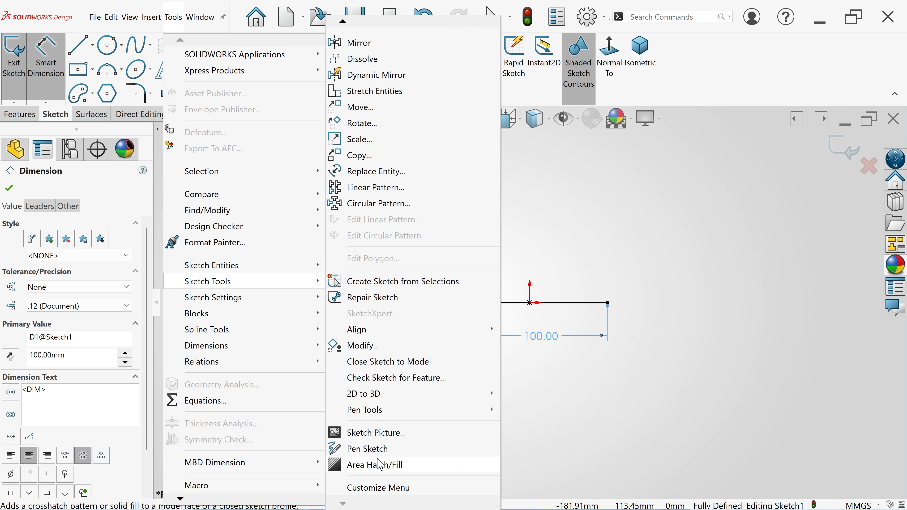
{"action": "left_click", "coordinate": [388, 433]}
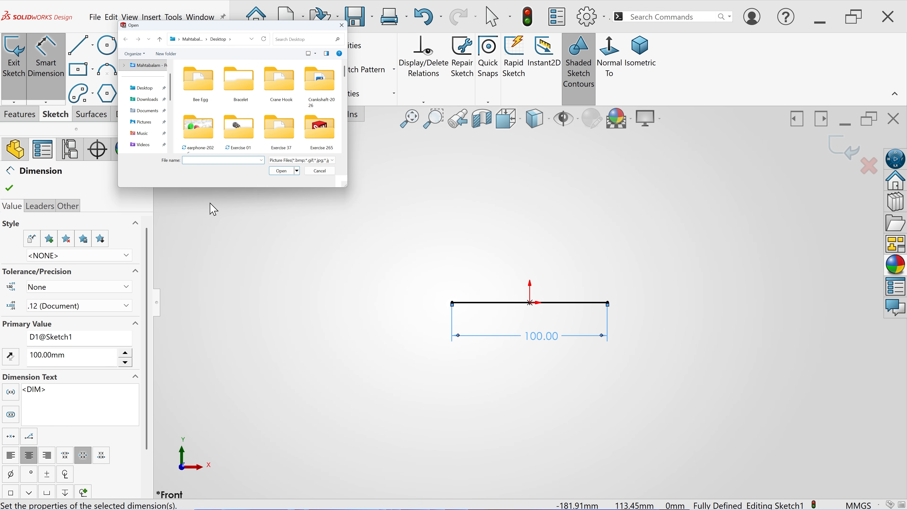
{"action": "scroll", "coordinate": [156, 117], "scroll_direction": "down", "scroll_amount": 2}
{"action": "left_click", "coordinate": [154, 114]}
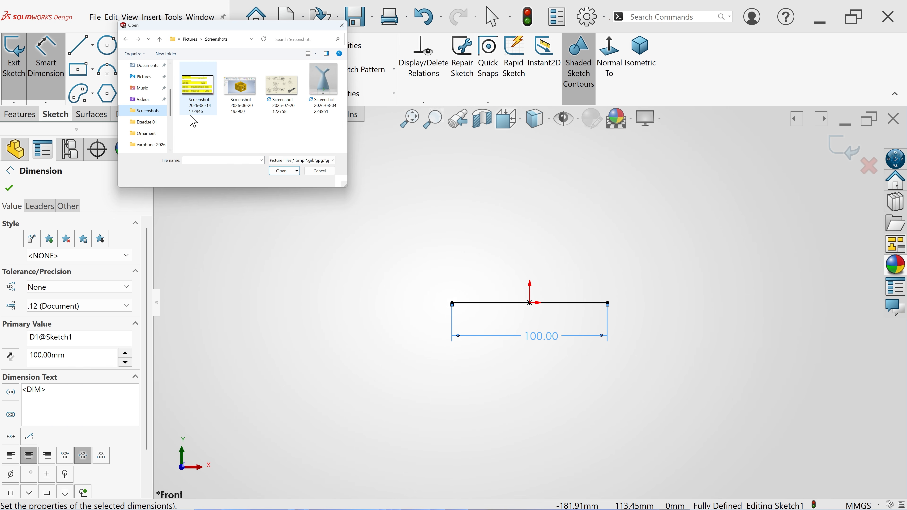
{"action": "left_click", "coordinate": [324, 83]}
{"action": "left_click", "coordinate": [282, 171]}
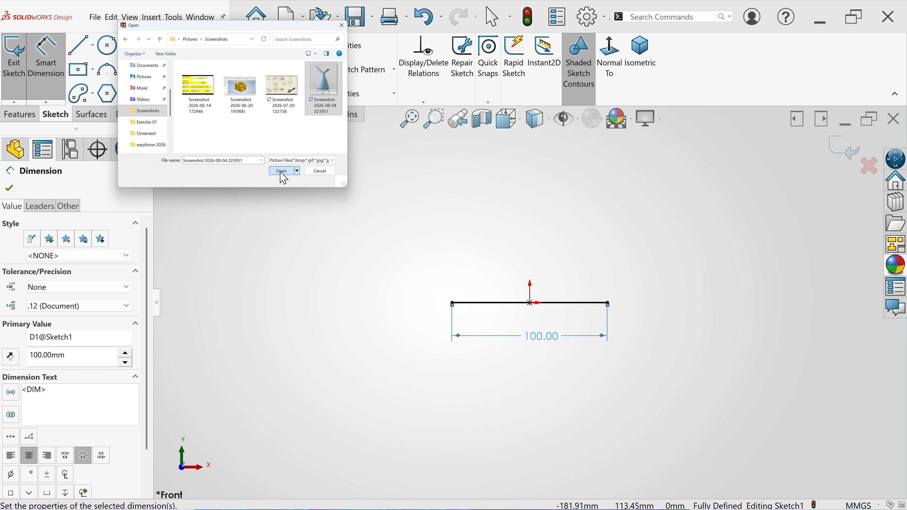
Step: Shrink the sketch picture to about 377 by 429 mm and move it so the vase is roughly centred above the origin
{"action": "scroll", "coordinate": [477, 261], "scroll_direction": "up", "scroll_amount": 12}
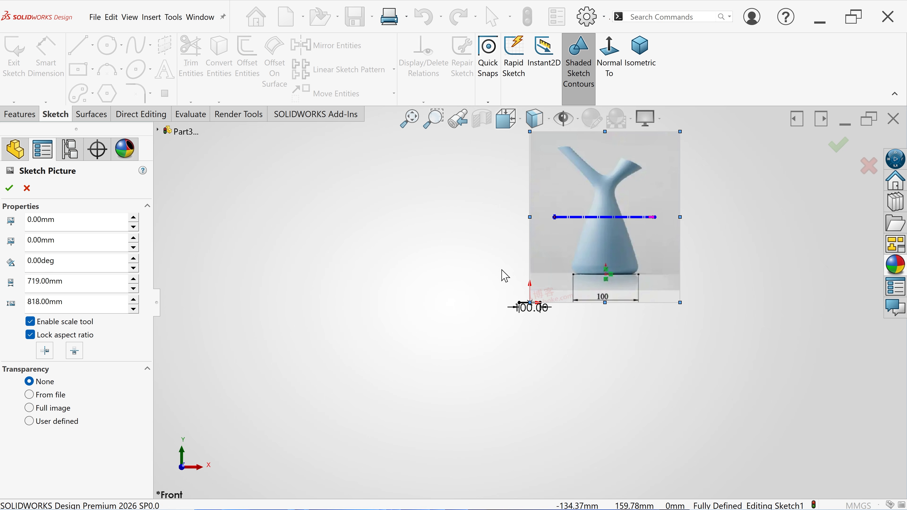
{"action": "scroll", "coordinate": [586, 240], "scroll_direction": "down", "scroll_amount": 4}
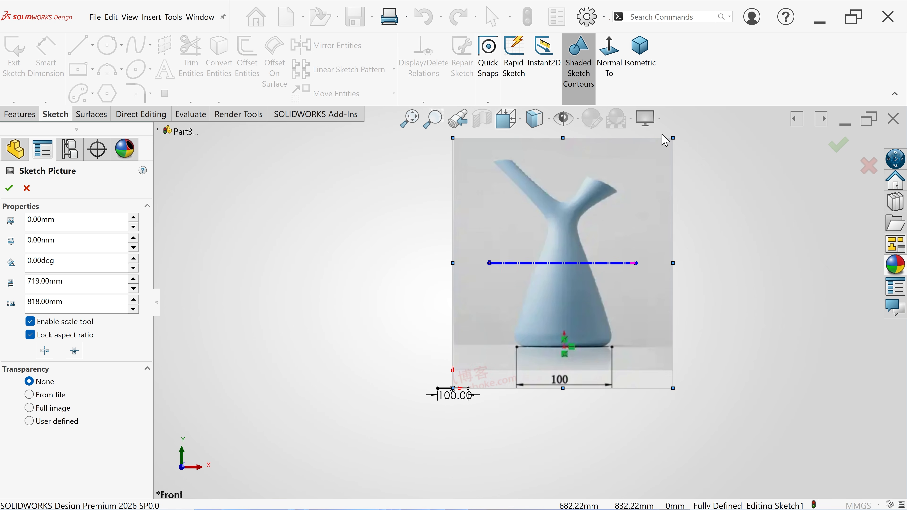
{"action": "left_click_drag", "start_coordinate": [672, 138], "coordinate": [530, 256]}
{"action": "scroll", "coordinate": [514, 349], "scroll_direction": "down", "scroll_amount": 3}
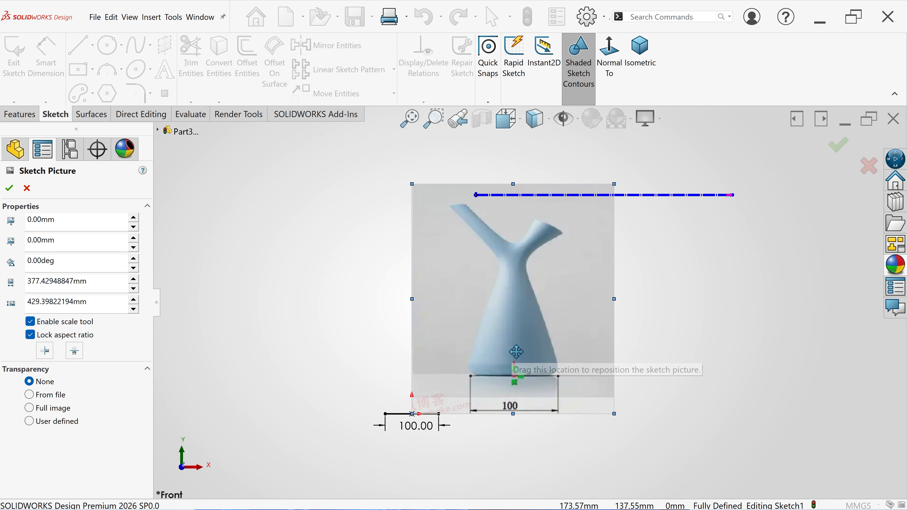
{"action": "left_click_drag", "start_coordinate": [518, 344], "coordinate": [414, 340]}
{"action": "scroll", "coordinate": [420, 413], "scroll_direction": "down", "scroll_amount": 3}
{"action": "scroll", "coordinate": [442, 397], "scroll_direction": "up", "scroll_amount": 2}
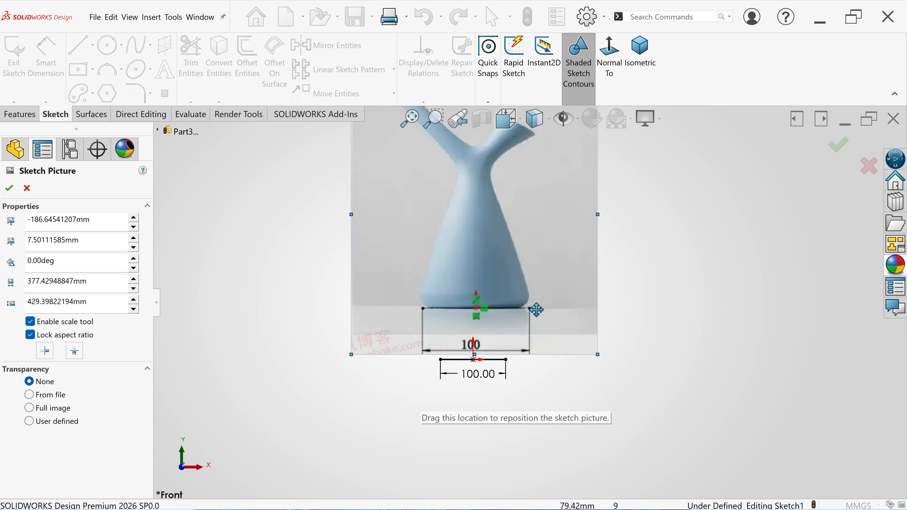
{"action": "scroll", "coordinate": [520, 249], "scroll_direction": "up", "scroll_amount": 2}
{"action": "scroll", "coordinate": [517, 240], "scroll_direction": "down", "scroll_amount": 2}
{"action": "scroll", "coordinate": [517, 234], "scroll_direction": "up", "scroll_amount": 2}
{"action": "scroll", "coordinate": [517, 230], "scroll_direction": "down", "scroll_amount": 2}
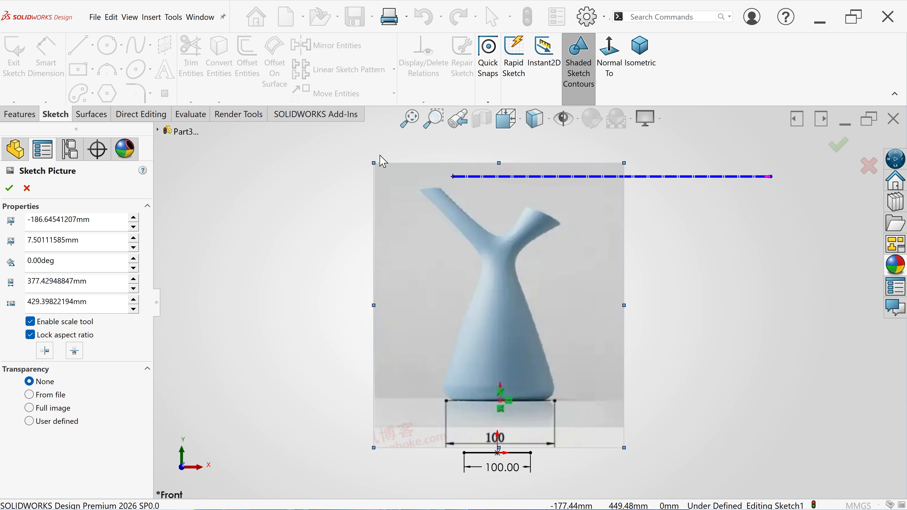
Step: Shrink the picture to about 260 by 296 mm and move the middle of the vase's base onto the origin
{"action": "left_click_drag", "start_coordinate": [372, 163], "coordinate": [460, 251]}
{"action": "left_click_drag", "start_coordinate": [602, 361], "coordinate": [552, 370]}
{"action": "scroll", "coordinate": [551, 370], "scroll_direction": "up", "scroll_amount": 2}
{"action": "scroll", "coordinate": [536, 354], "scroll_direction": "down", "scroll_amount": 8}
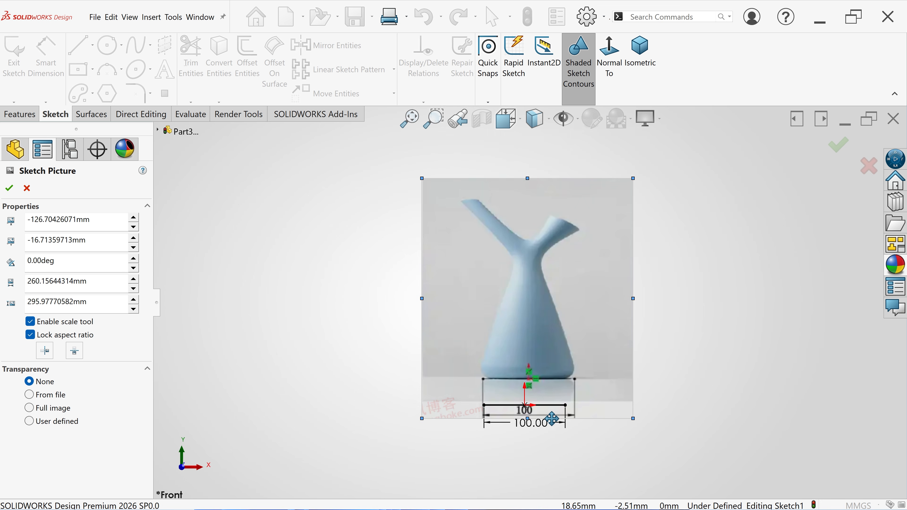
{"action": "mouse_move", "coordinate": [631, 233]}
{"action": "left_mouse_down"}
{"action": "mouse_move", "coordinate": [622, 233]}
{"action": "mouse_move", "coordinate": [621, 299]}
{"action": "left_mouse_up"}
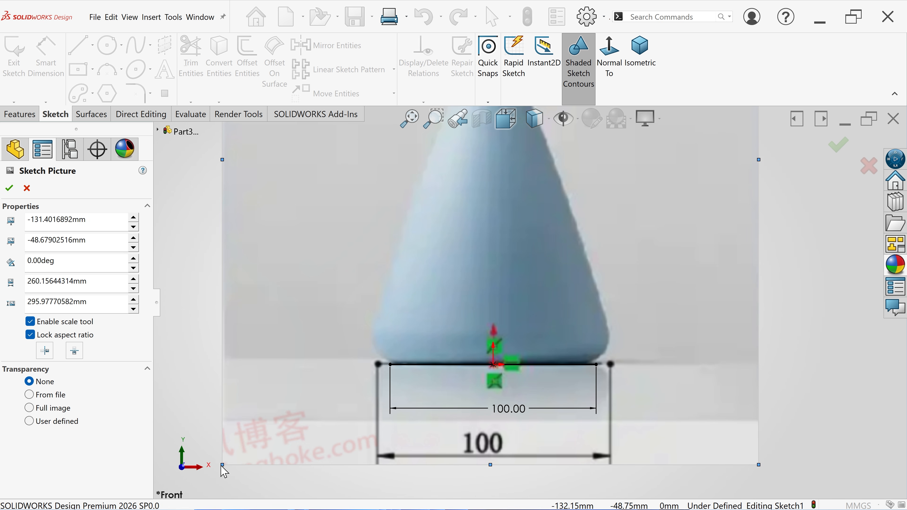
Step: Reduce the picture to about 233 by 265 mm and realign the vase's base with the 100 mm line
{"action": "left_click_drag", "start_coordinate": [222, 465], "coordinate": [271, 442]}
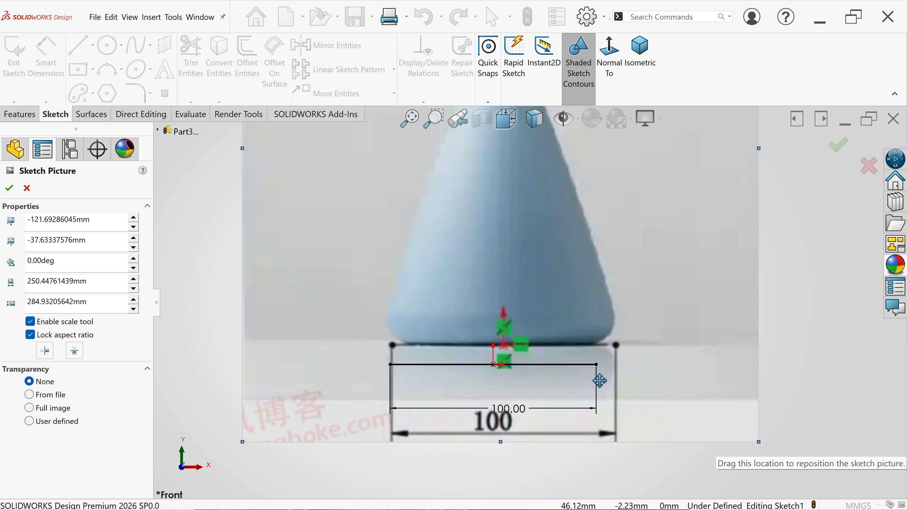
{"action": "scroll", "coordinate": [600, 381], "scroll_direction": "up", "scroll_amount": 4}
{"action": "left_click_drag", "start_coordinate": [595, 292], "coordinate": [591, 303]}
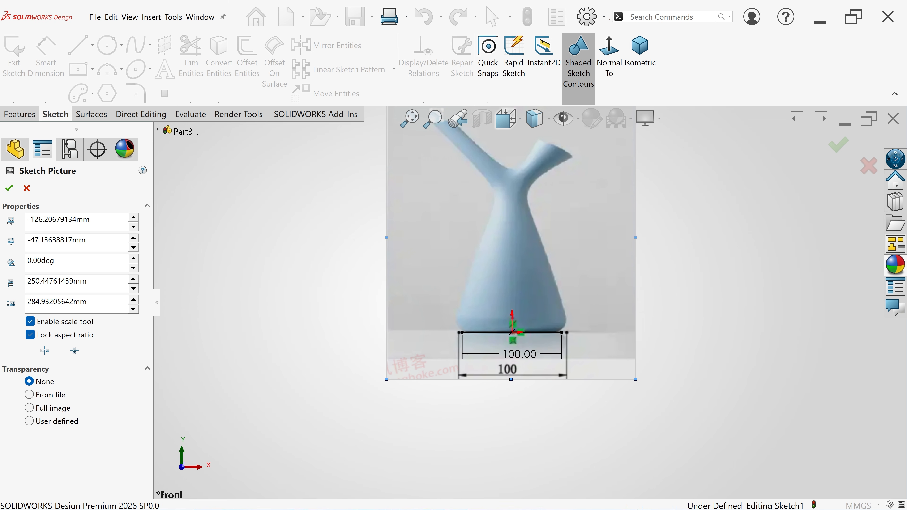
{"action": "scroll", "coordinate": [582, 261], "scroll_direction": "down", "scroll_amount": 3}
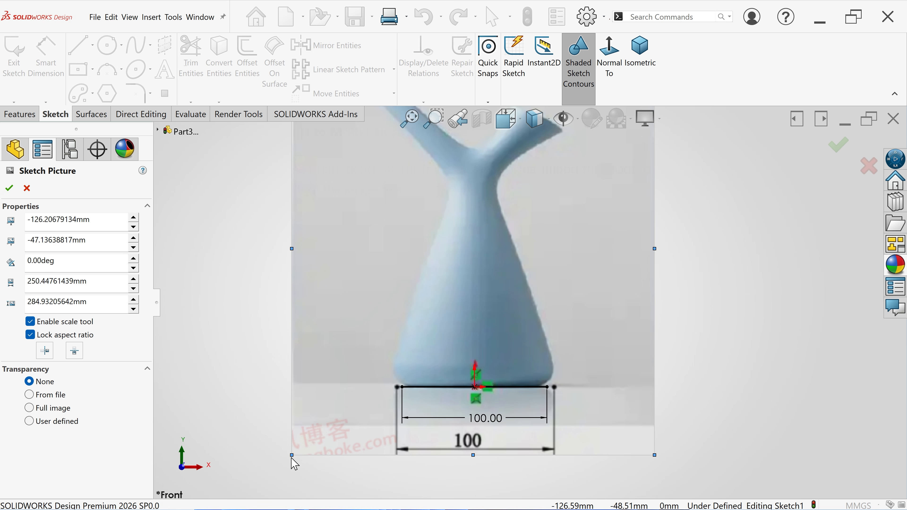
{"action": "left_click_drag", "start_coordinate": [291, 456], "coordinate": [348, 427]}
{"action": "left_click_drag", "start_coordinate": [596, 275], "coordinate": [584, 297]}
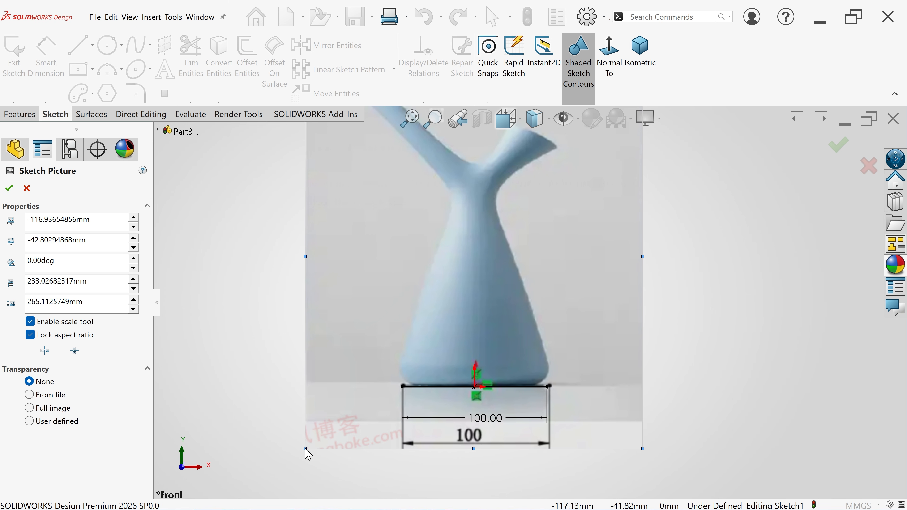
Step: Fine-tune the picture to about 228 by 260 mm so its 100 mark matches the sketched line, and accept the placement
{"action": "left_click_drag", "start_coordinate": [304, 450], "coordinate": [328, 436]}
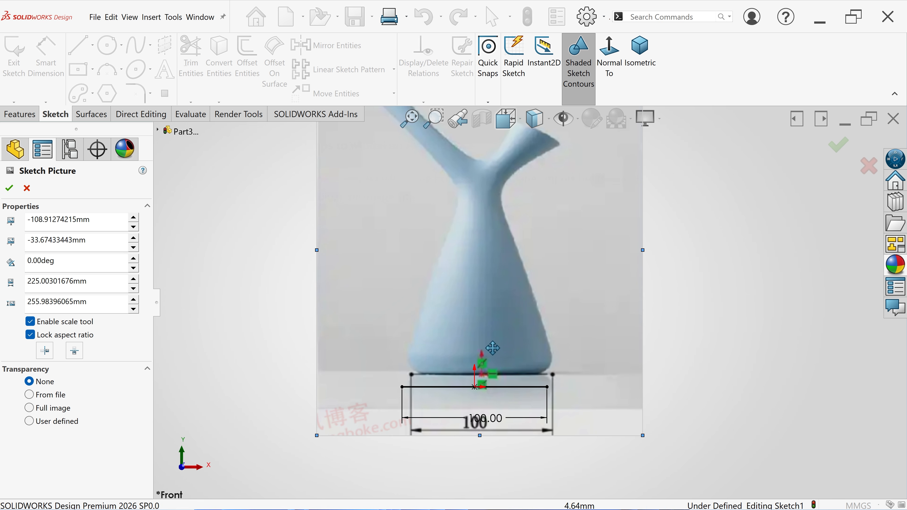
{"action": "mouse_move", "coordinate": [493, 349]}
{"action": "left_mouse_down"}
{"action": "mouse_move", "coordinate": [483, 361]}
{"action": "mouse_move", "coordinate": [494, 355]}
{"action": "left_mouse_up"}
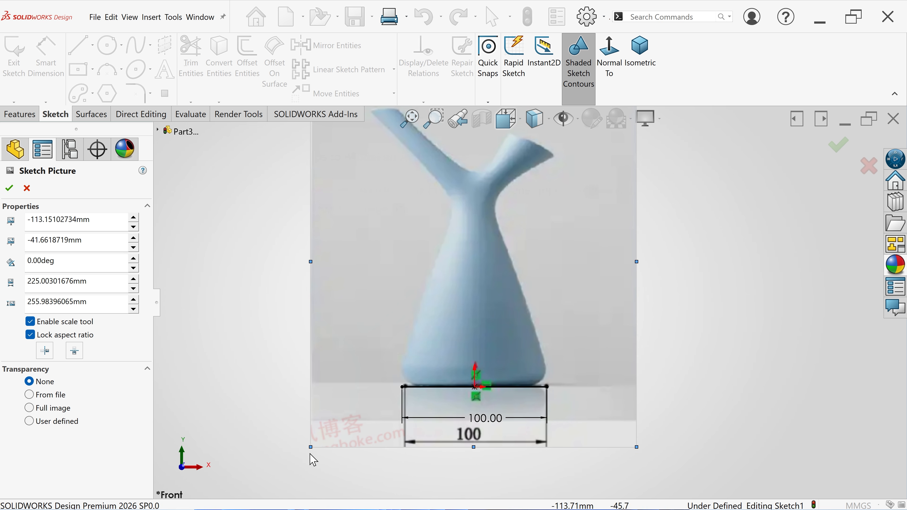
{"action": "left_click_drag", "start_coordinate": [310, 448], "coordinate": [309, 449]}
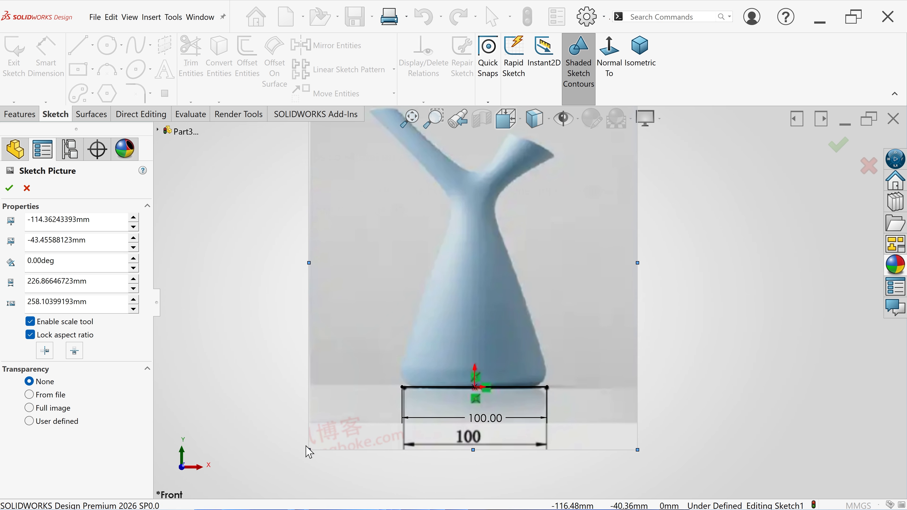
{"action": "left_click_drag", "start_coordinate": [309, 451], "coordinate": [305, 453]}
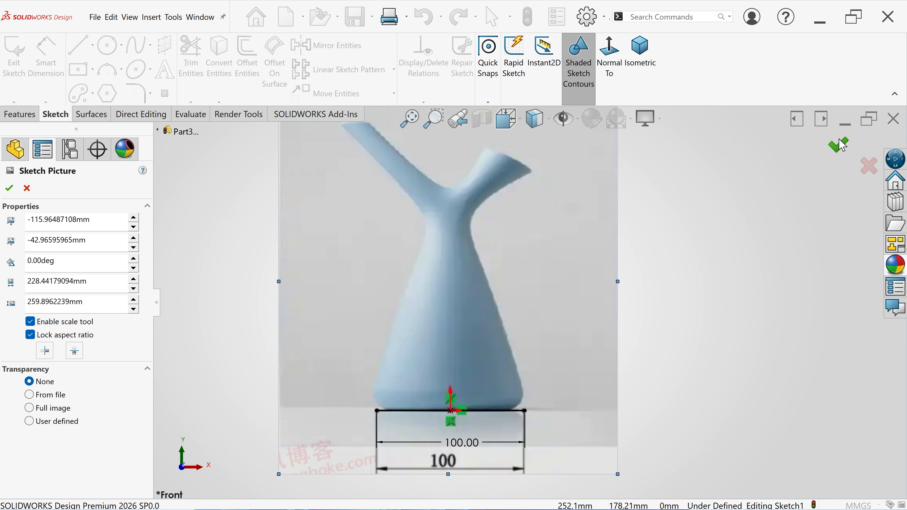
{"action": "left_click", "coordinate": [836, 153]}
{"action": "scroll", "coordinate": [421, 290], "scroll_direction": "up", "scroll_amount": 3}
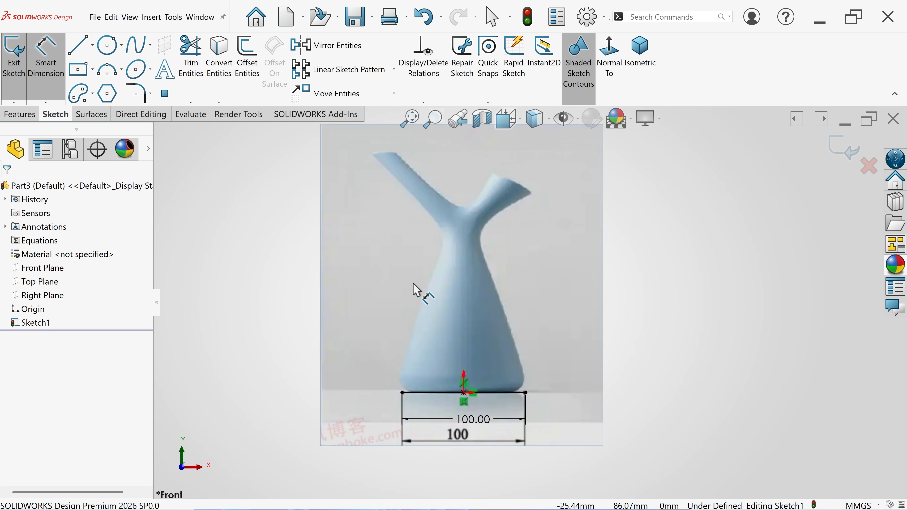
Step: Trace the vase's left spout with three connected lines: the lower edge, a perpendicular mouth line about 15 mm long, and the parallel upper edge
{"action": "scroll", "coordinate": [502, 232], "scroll_direction": "down", "scroll_amount": 2}
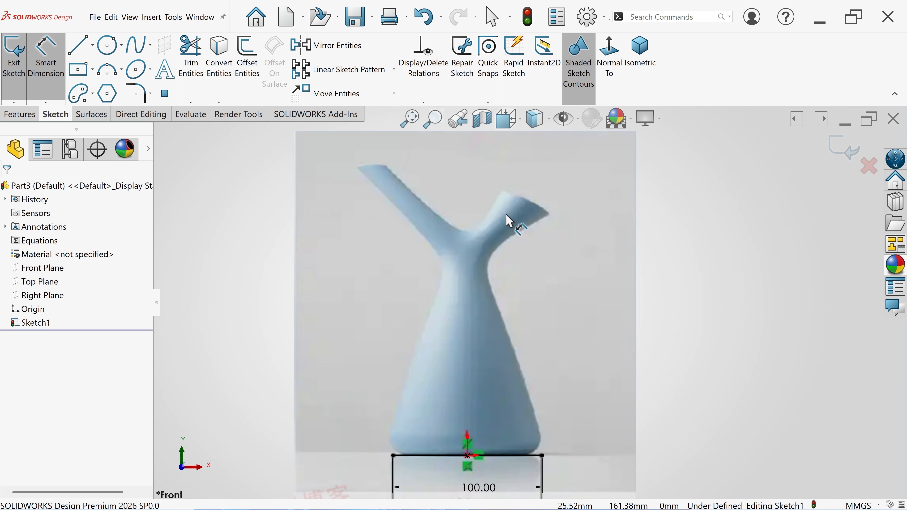
{"action": "right_click", "coordinate": [205, 186]}
{"action": "left_click", "coordinate": [232, 225]}
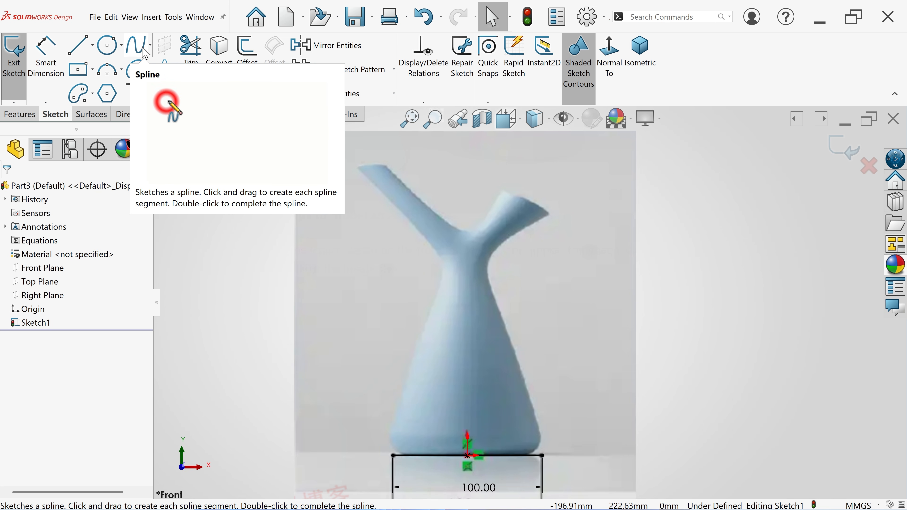
{"action": "left_click", "coordinate": [93, 46]}
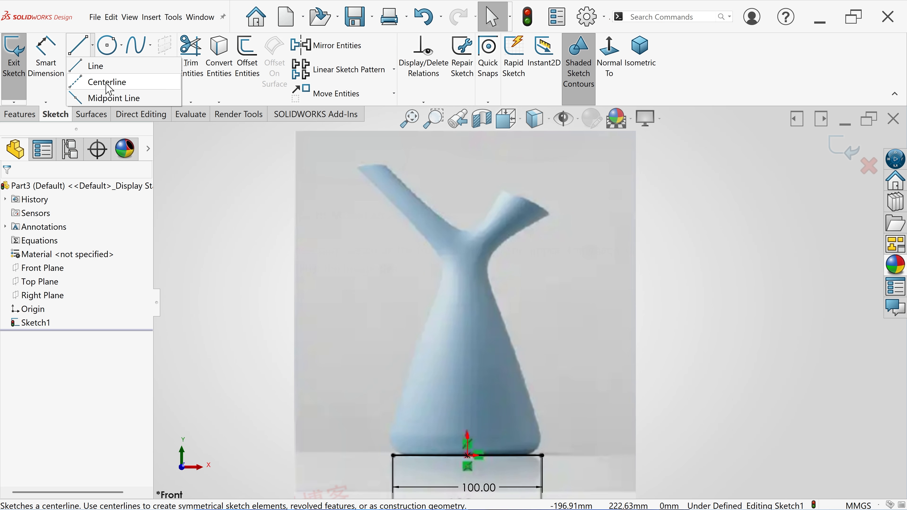
{"action": "left_click", "coordinate": [96, 66]}
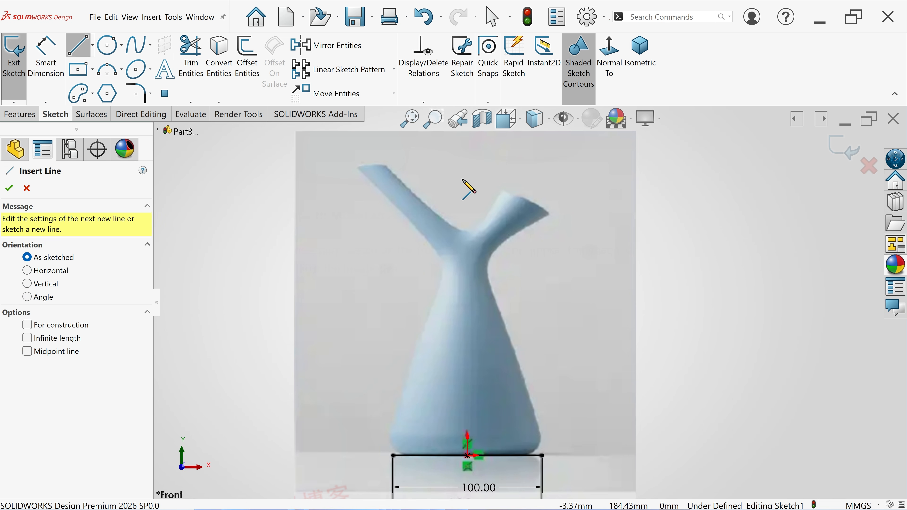
{"action": "scroll", "coordinate": [446, 195], "scroll_direction": "down", "scroll_amount": 3}
{"action": "scroll", "coordinate": [445, 197], "scroll_direction": "down", "scroll_amount": 1}
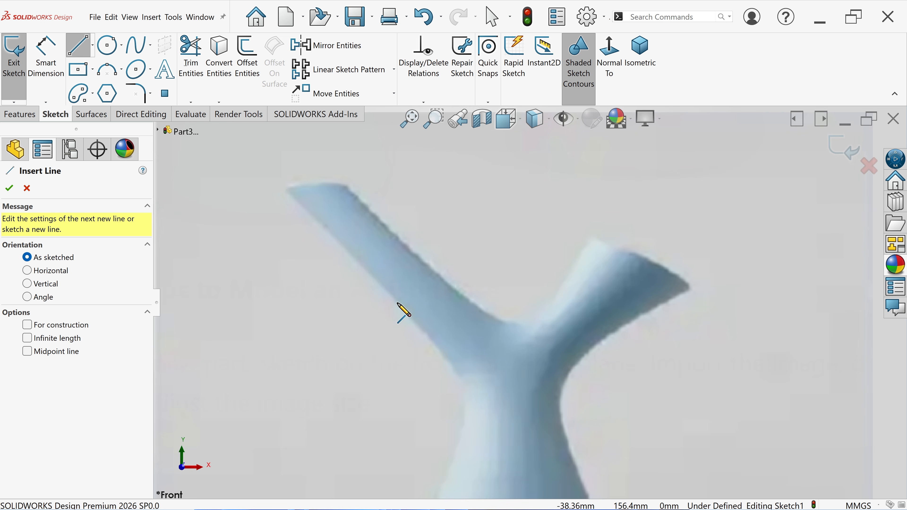
{"action": "left_click", "coordinate": [397, 303]}
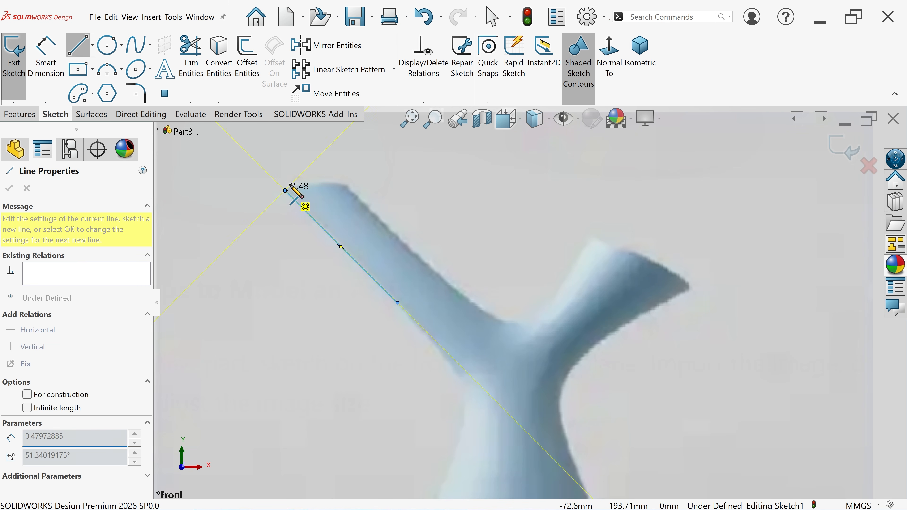
{"action": "left_click", "coordinate": [285, 190]}
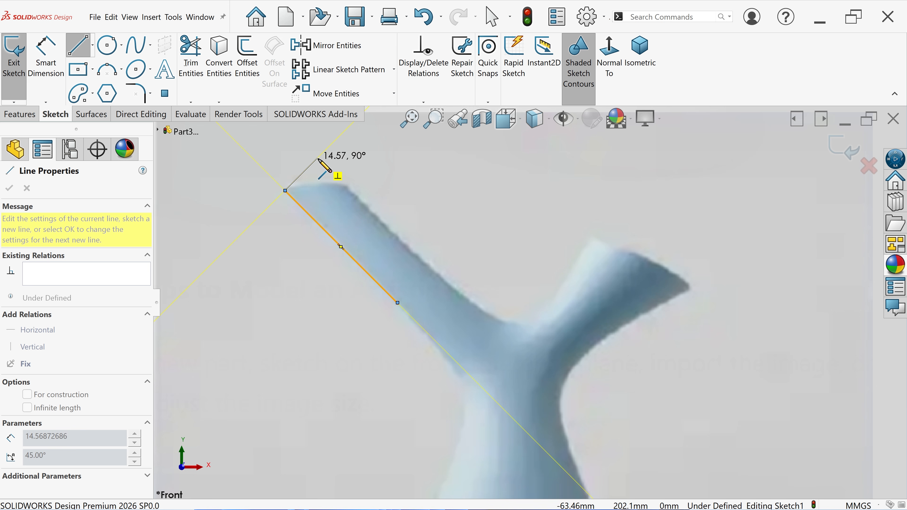
{"action": "left_click", "coordinate": [318, 156]}
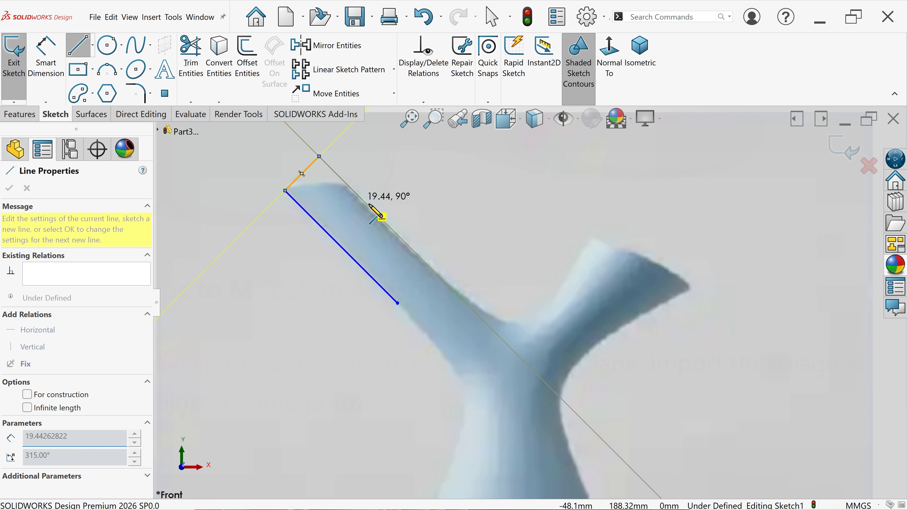
{"action": "left_click", "coordinate": [423, 260]}
{"action": "right_click", "coordinate": [458, 244]}
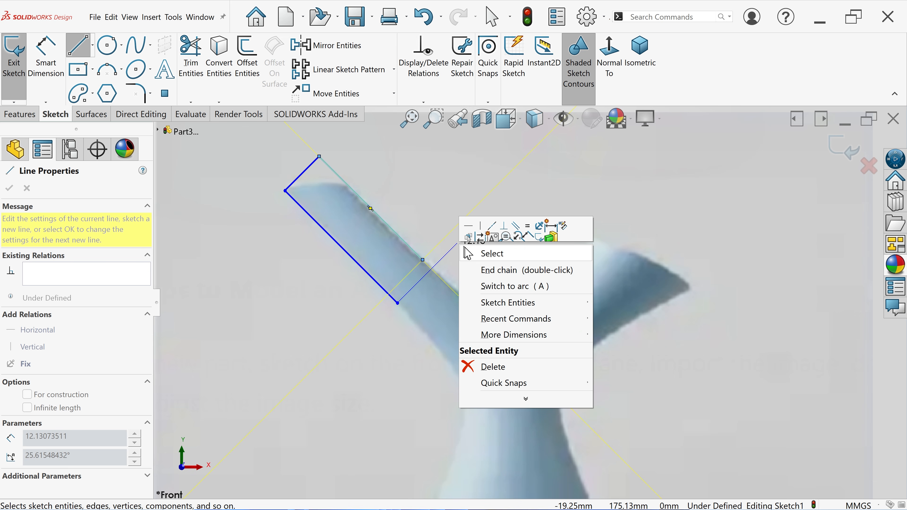
{"action": "left_click", "coordinate": [484, 258]}
Step: Sketch a three-point spline from the left spout's upper line through the valley between the spouts to above the right spout's upper tip
{"action": "left_click", "coordinate": [138, 45]}
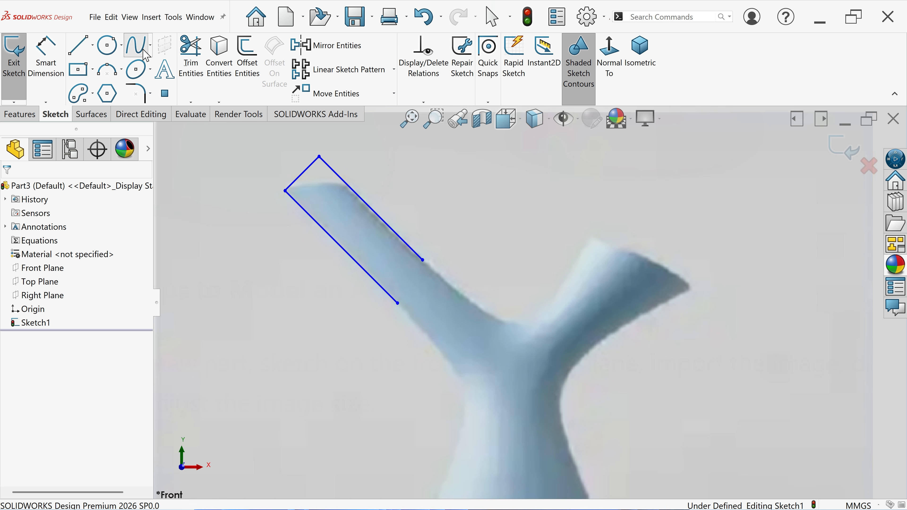
{"action": "left_click", "coordinate": [423, 260]}
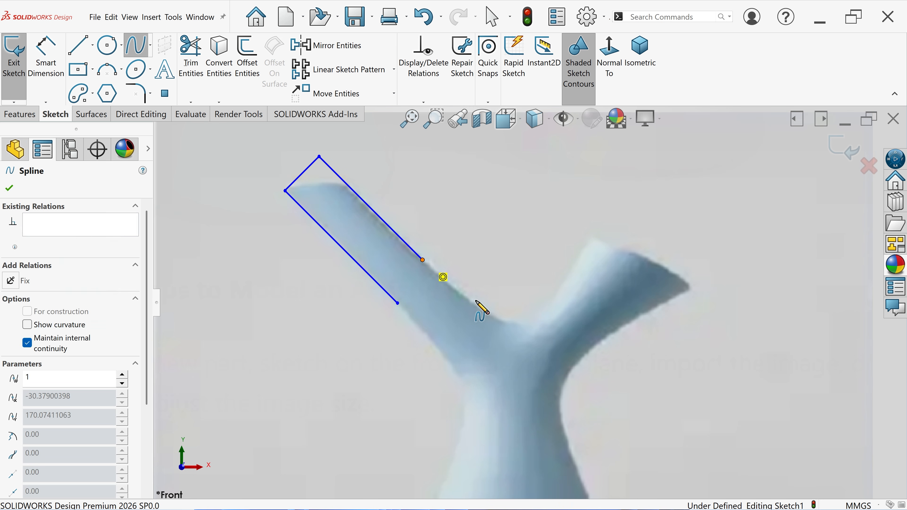
{"action": "left_click", "coordinate": [511, 322]}
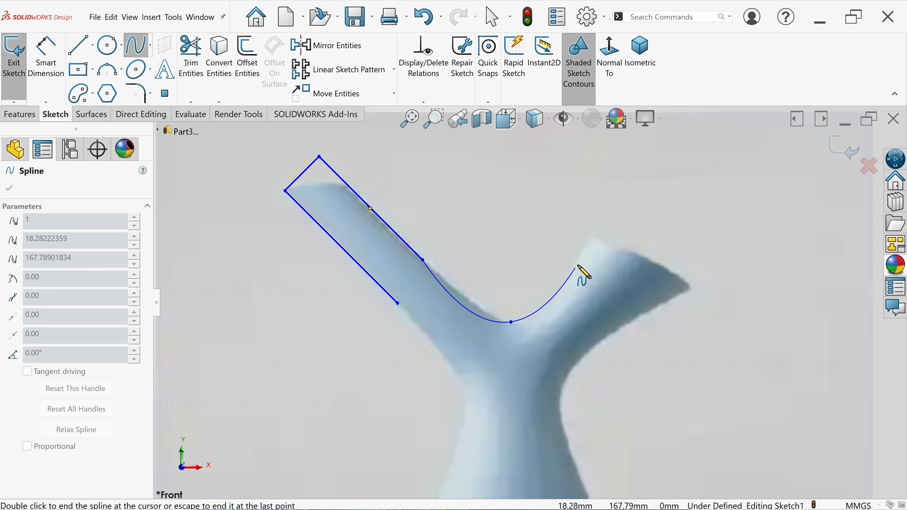
{"action": "left_click", "coordinate": [595, 222]}
{"action": "right_click", "coordinate": [614, 202]}
{"action": "left_click", "coordinate": [632, 234]}
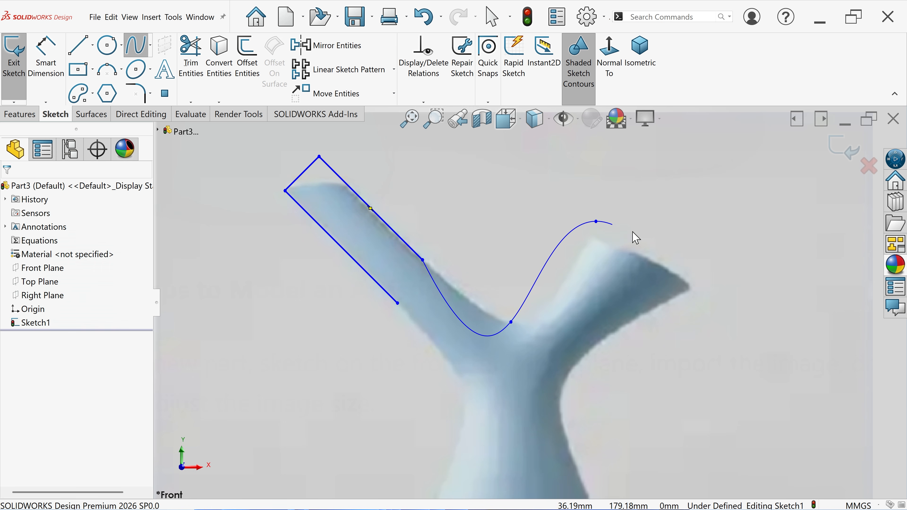
Step: Adjust the upper spline's end and middle tangent handles so the curve follows the valley between the two spouts in the picture
{"action": "scroll", "coordinate": [583, 288], "scroll_direction": "down", "scroll_amount": 3}
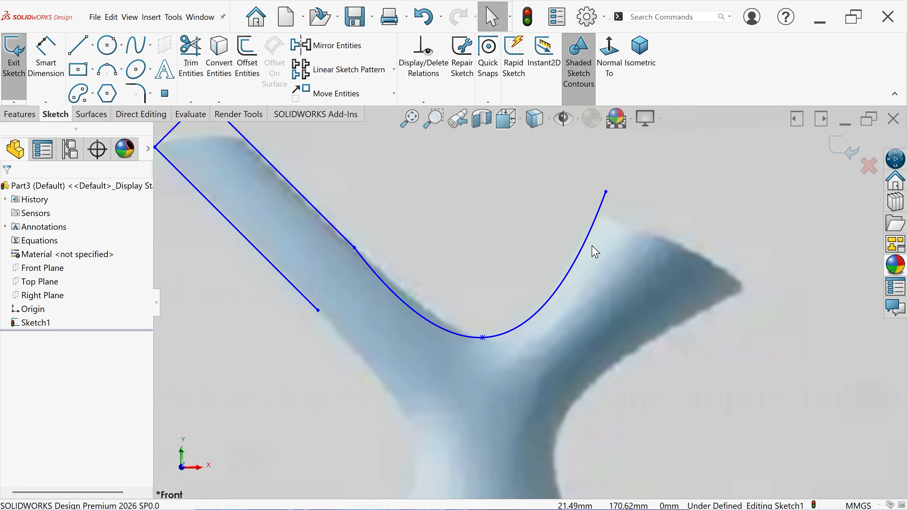
{"action": "left_click", "coordinate": [605, 196]}
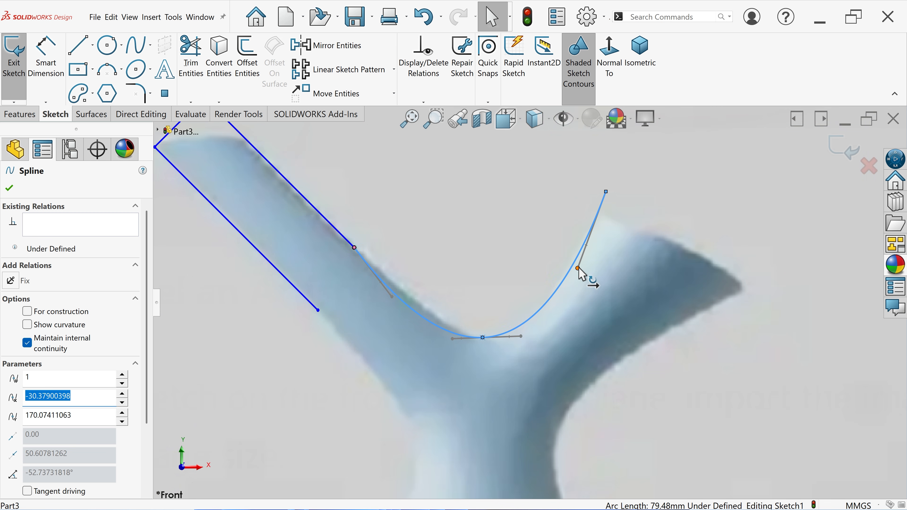
{"action": "left_click", "coordinate": [578, 269]}
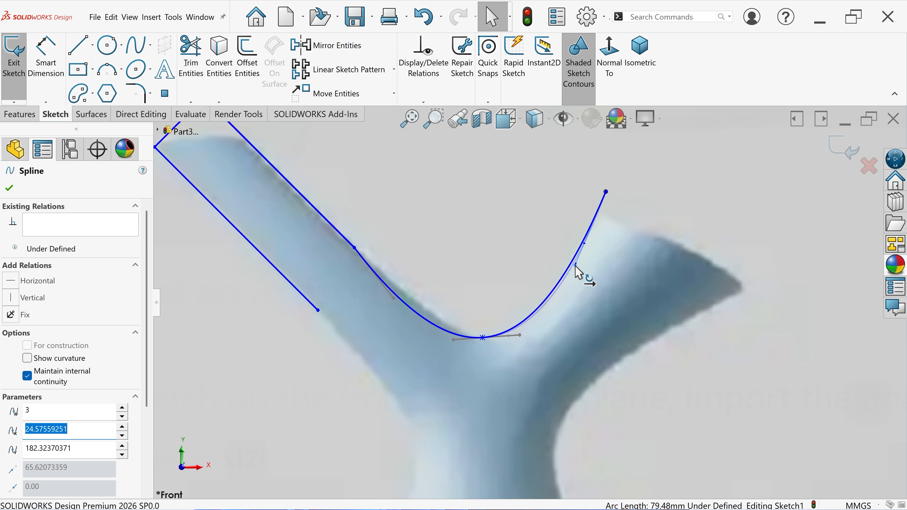
{"action": "left_click_drag", "start_coordinate": [453, 340], "coordinate": [456, 336]}
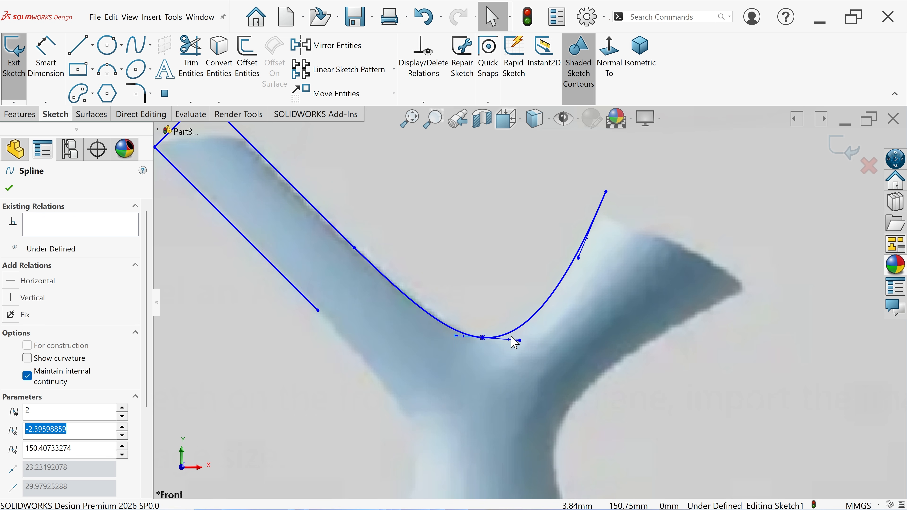
{"action": "left_click_drag", "start_coordinate": [520, 340], "coordinate": [520, 342]}
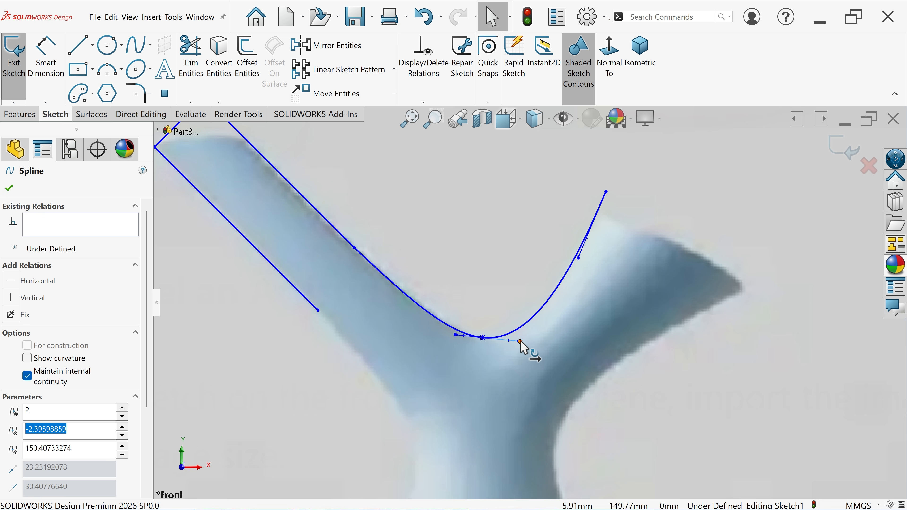
{"action": "scroll", "coordinate": [532, 304], "scroll_direction": "up", "scroll_amount": 2}
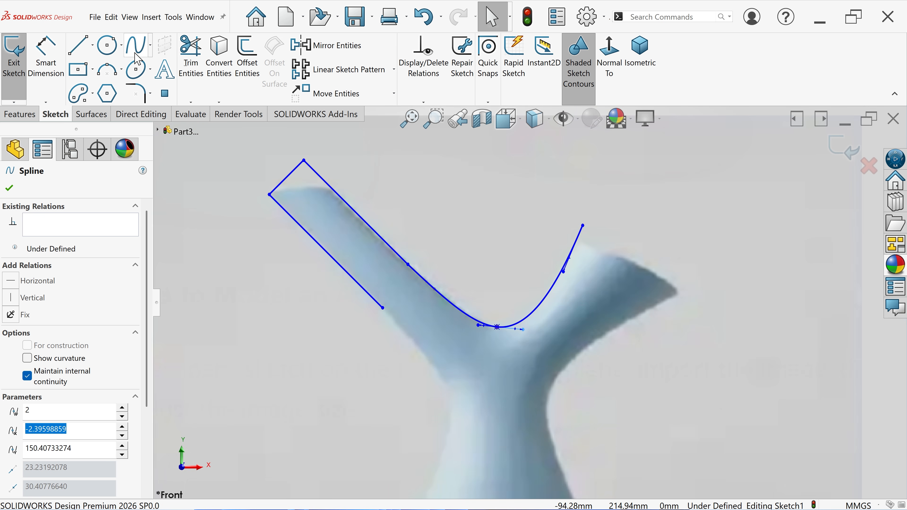
Step: Sketch a five-point spline from the right spout's lower tip along its underside and across the neck to the end of the left spout's lower line
{"action": "left_click", "coordinate": [138, 45]}
{"action": "scroll", "coordinate": [530, 301], "scroll_direction": "up", "scroll_amount": 2}
{"action": "scroll", "coordinate": [533, 328], "scroll_direction": "down", "scroll_amount": 2}
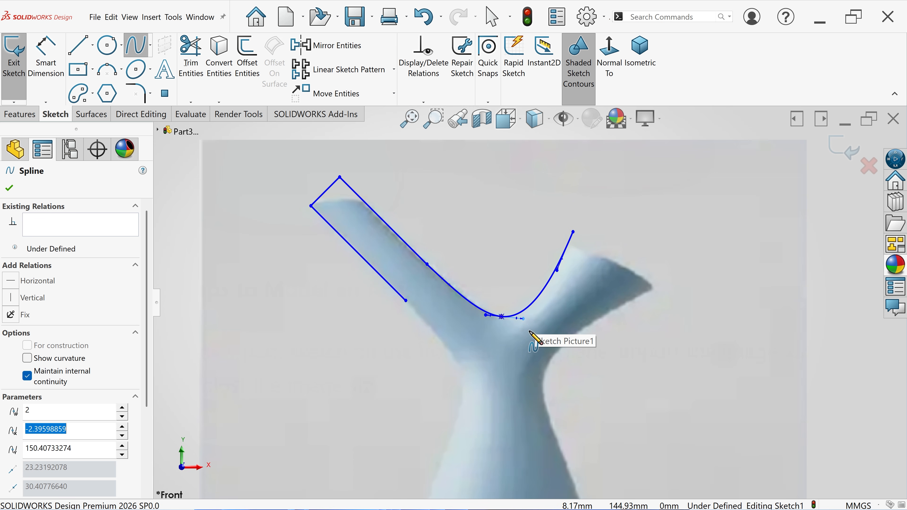
{"action": "left_click", "coordinate": [678, 280]}
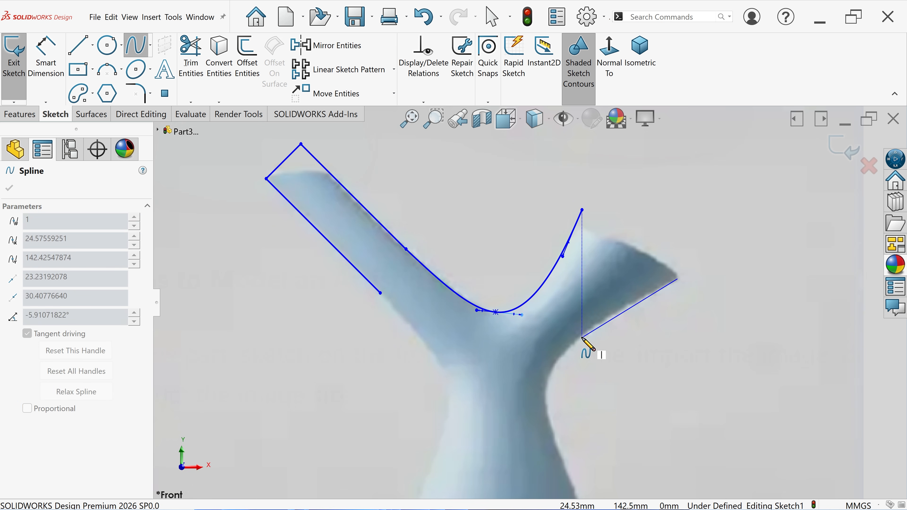
{"action": "left_click", "coordinate": [609, 317]}
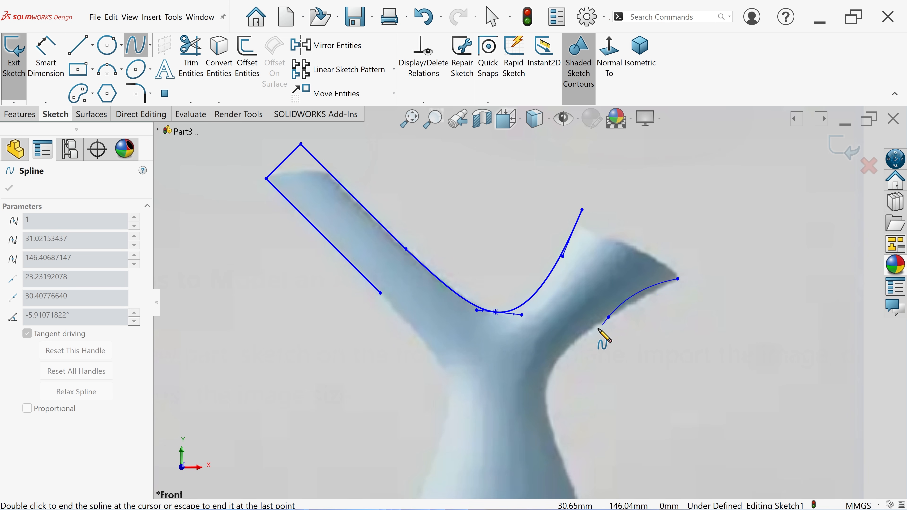
{"action": "left_click", "coordinate": [561, 357]}
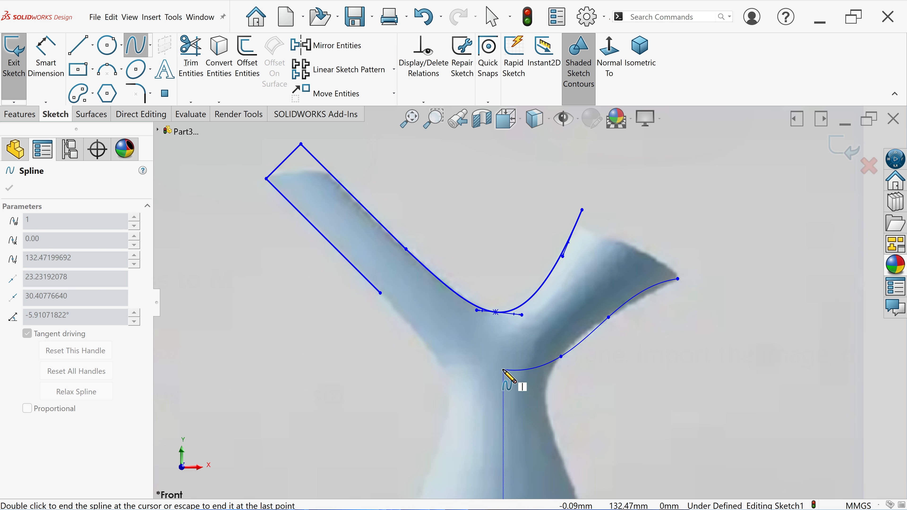
{"action": "left_click", "coordinate": [503, 370]}
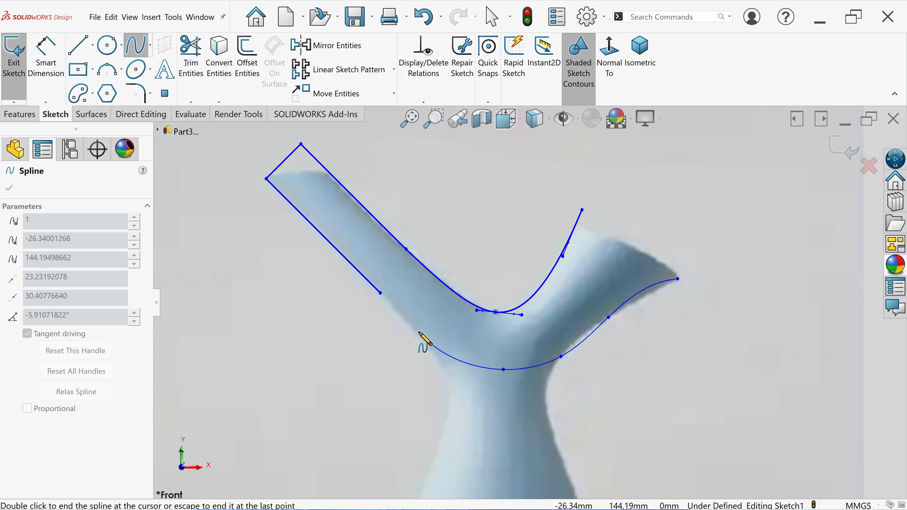
{"action": "double_click", "coordinate": [380, 293]}
{"action": "right_click", "coordinate": [396, 301]}
{"action": "left_click", "coordinate": [425, 304]}
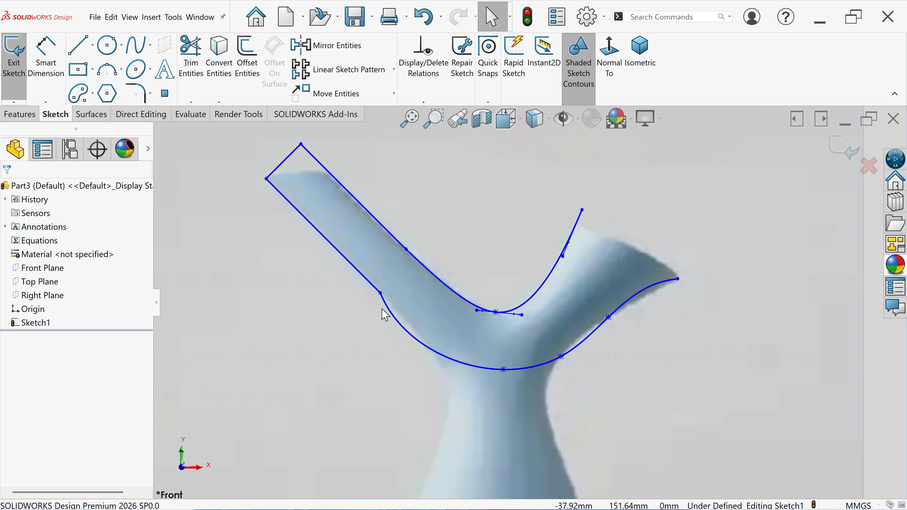
Step: Make the lower spline tangent to the left spout's lower line
{"action": "left_click", "coordinate": [388, 304]}
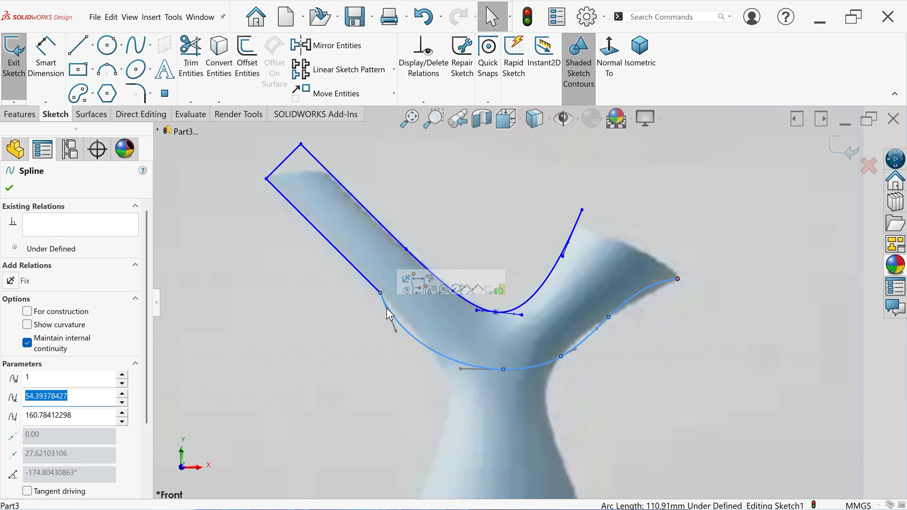
{"action": "left_click", "coordinate": [377, 291], "text": "ctrl"}
{"action": "left_click", "coordinate": [405, 261]}
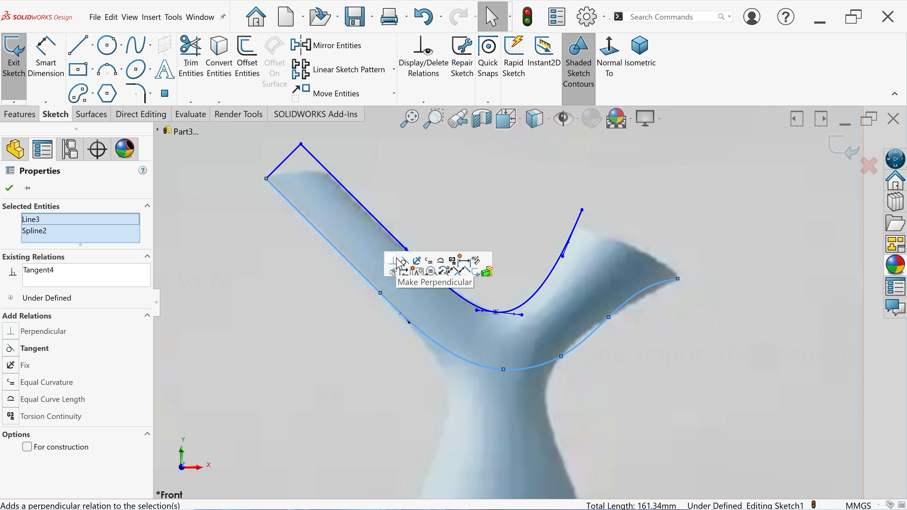
{"action": "left_click", "coordinate": [415, 194]}
Step: Convert the left spout's mouth line to construction geometry and close the right spout's mouth with a line about 37 mm long
{"action": "left_click", "coordinate": [286, 168]}
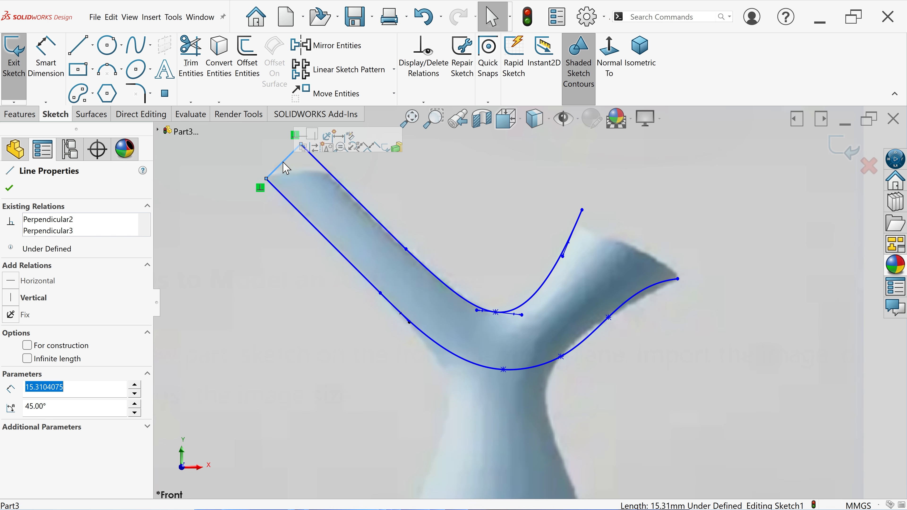
{"action": "left_click", "coordinate": [317, 150]}
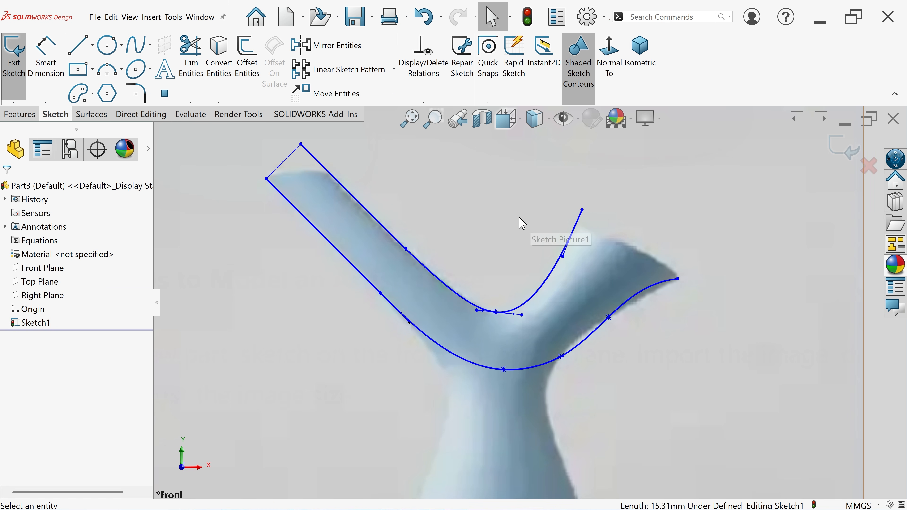
{"action": "left_click", "coordinate": [79, 46]}
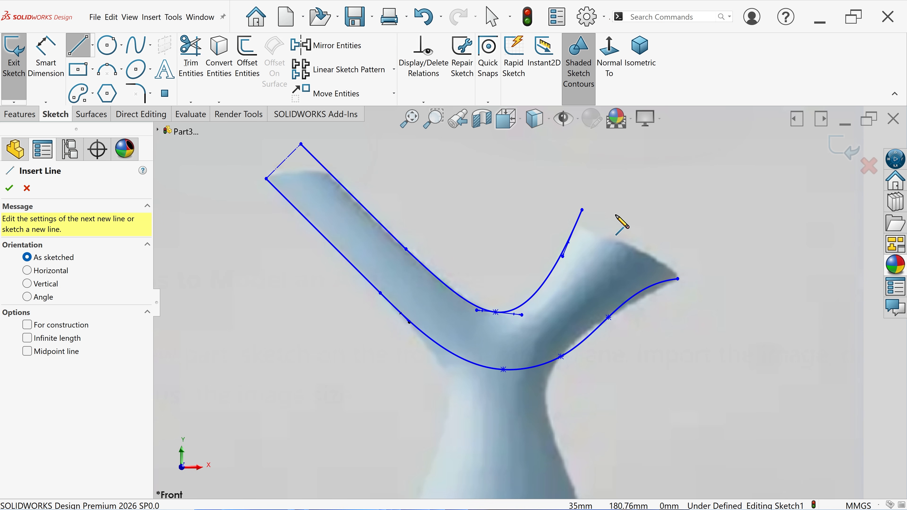
{"action": "left_click", "coordinate": [582, 209]}
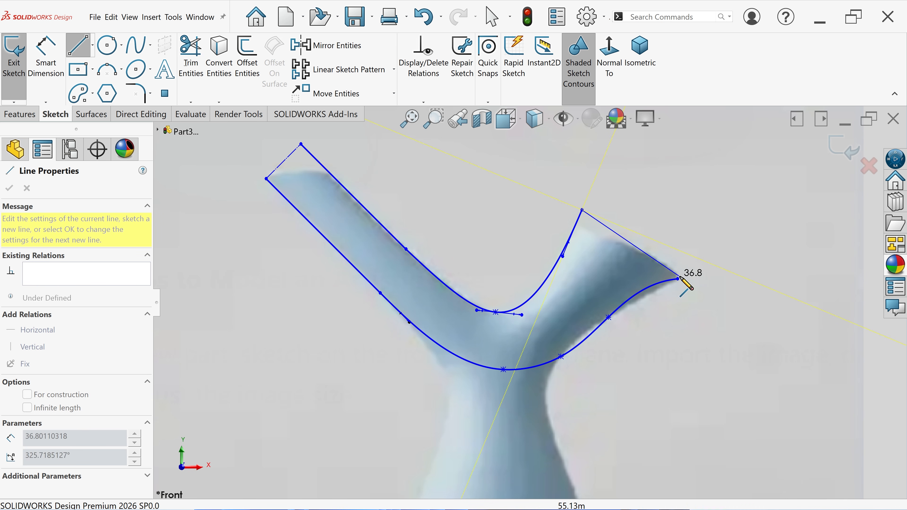
{"action": "right_click", "coordinate": [705, 249]}
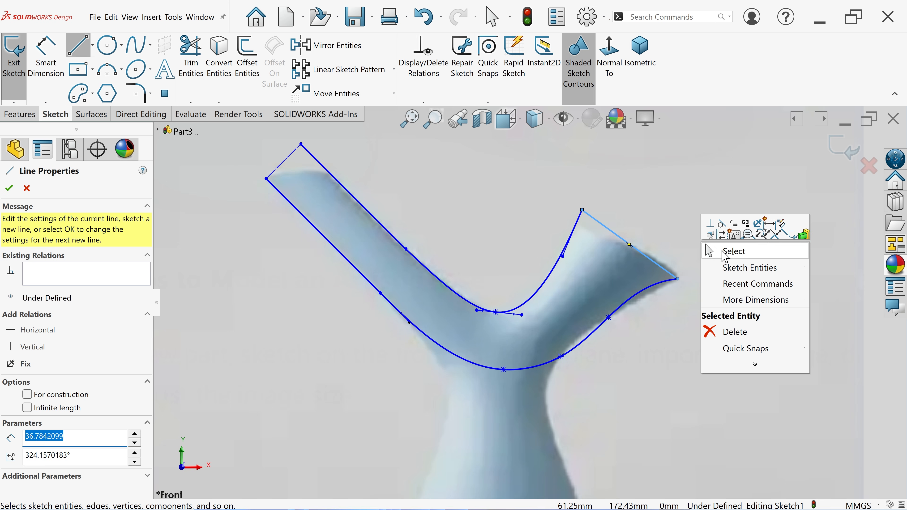
{"action": "left_click", "coordinate": [721, 250]}
Step: Adjust the lower spline's tangent handles at the right tip, underside and neck so the curve follows the picture's outline
{"action": "scroll", "coordinate": [728, 257], "scroll_direction": "down", "scroll_amount": 3}
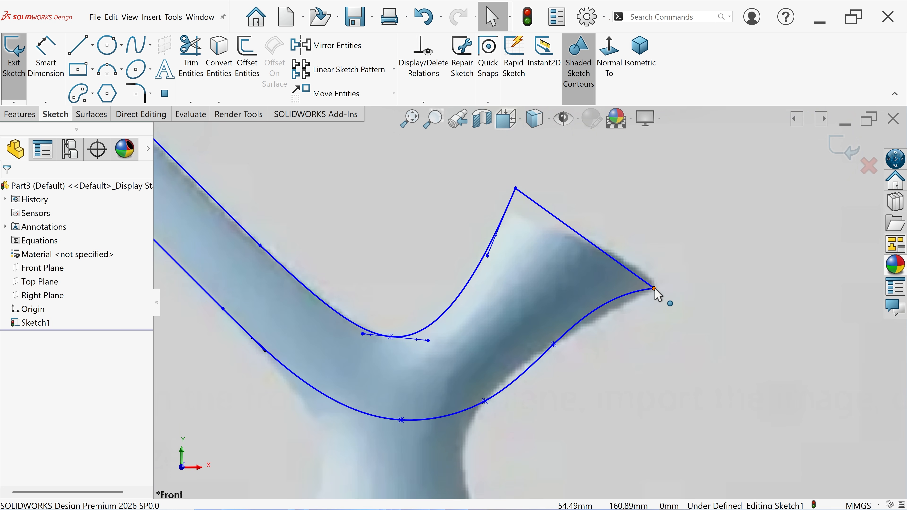
{"action": "left_click_drag", "start_coordinate": [655, 289], "coordinate": [628, 301]}
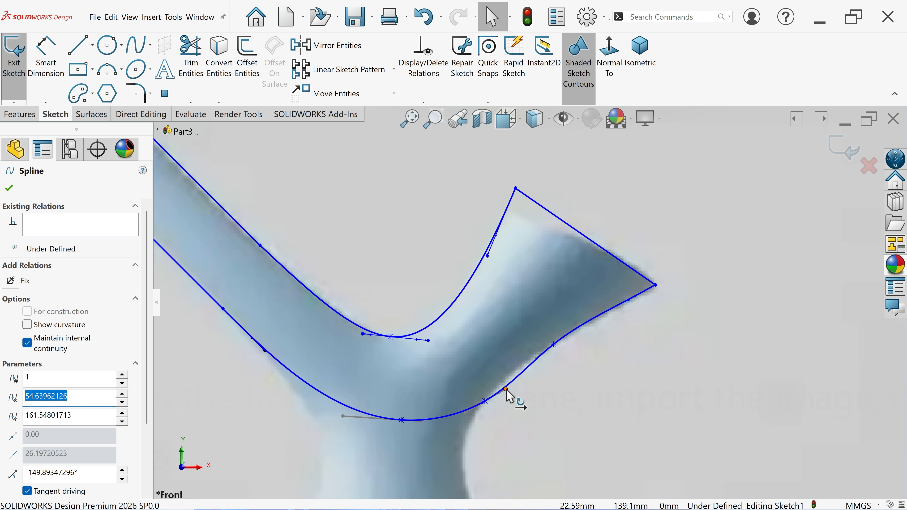
{"action": "left_click_drag", "start_coordinate": [506, 390], "coordinate": [504, 384]}
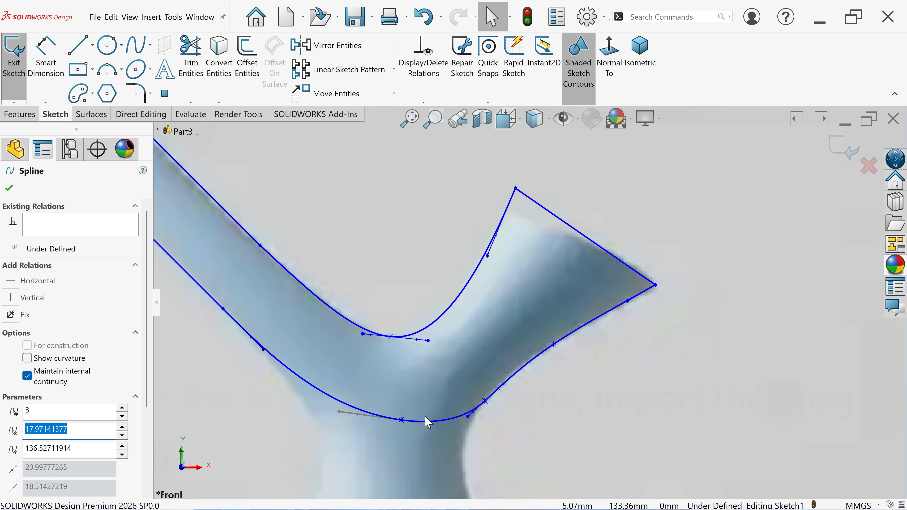
{"action": "left_click_drag", "start_coordinate": [402, 421], "coordinate": [382, 421]}
{"action": "left_click", "coordinate": [553, 378]}
{"action": "scroll", "coordinate": [514, 370], "scroll_direction": "up", "scroll_amount": 3}
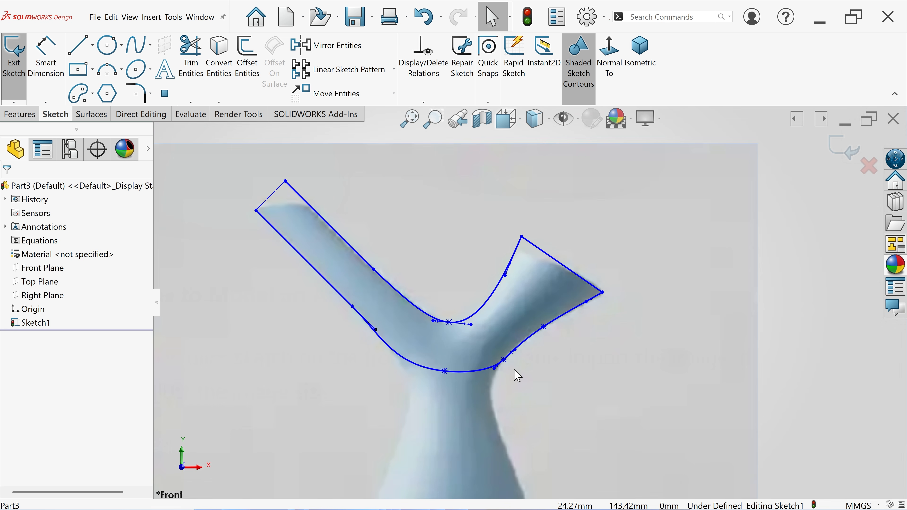
Step: Make the upper spline tangent to the left spout's upper line at their shared endpoint
{"action": "scroll", "coordinate": [411, 334], "scroll_direction": "down", "scroll_amount": 2}
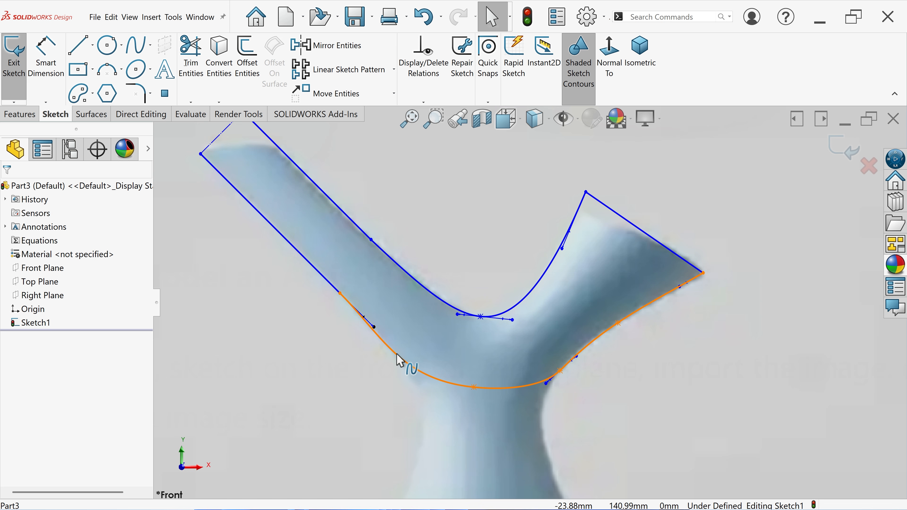
{"action": "left_click", "coordinate": [379, 248]}
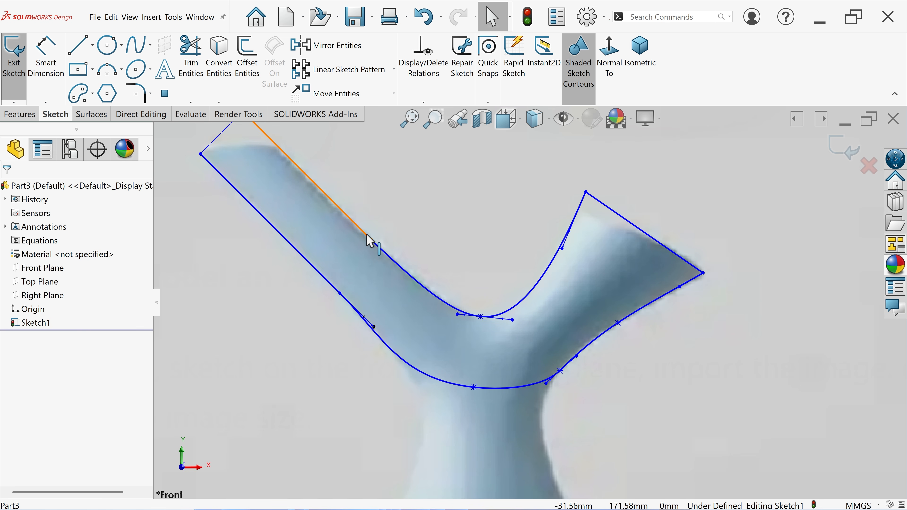
{"action": "left_click", "coordinate": [365, 233]}
{"action": "left_click", "coordinate": [379, 250]}
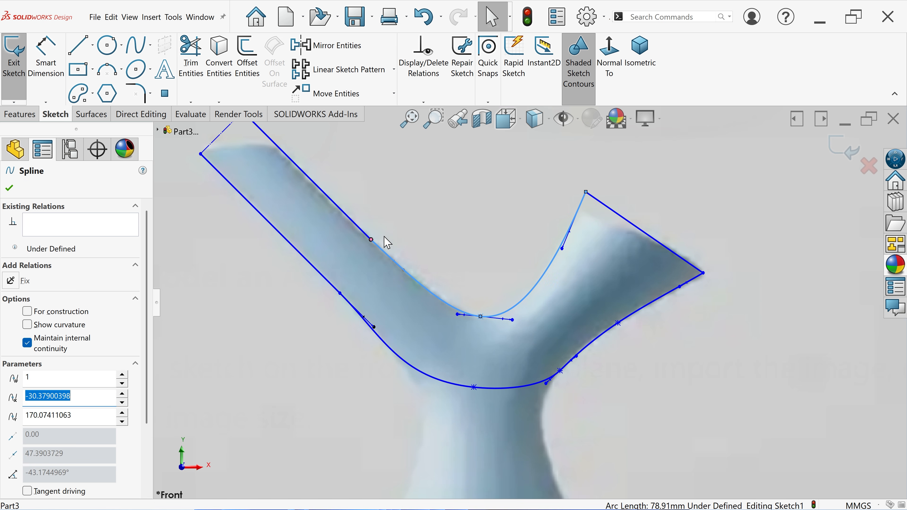
{"action": "left_click", "coordinate": [378, 244]}
{"action": "left_click", "coordinate": [371, 240]}
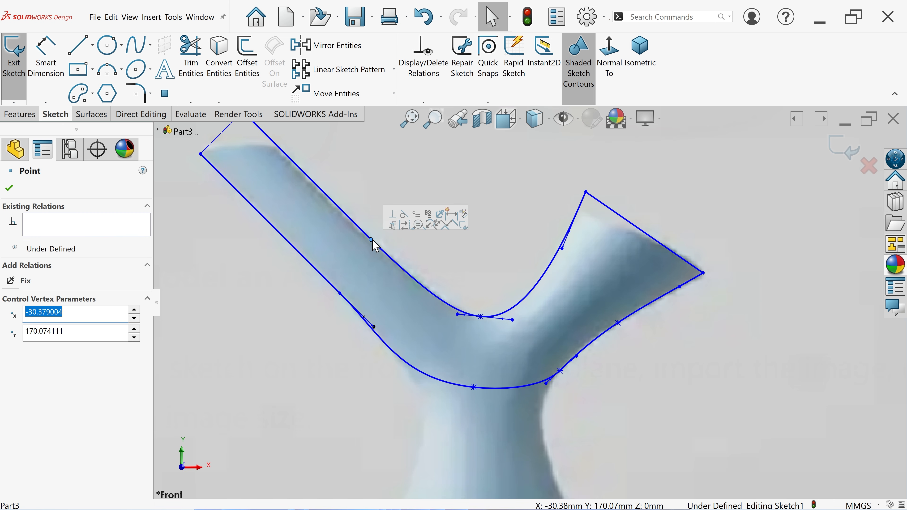
{"action": "left_click", "coordinate": [451, 271]}
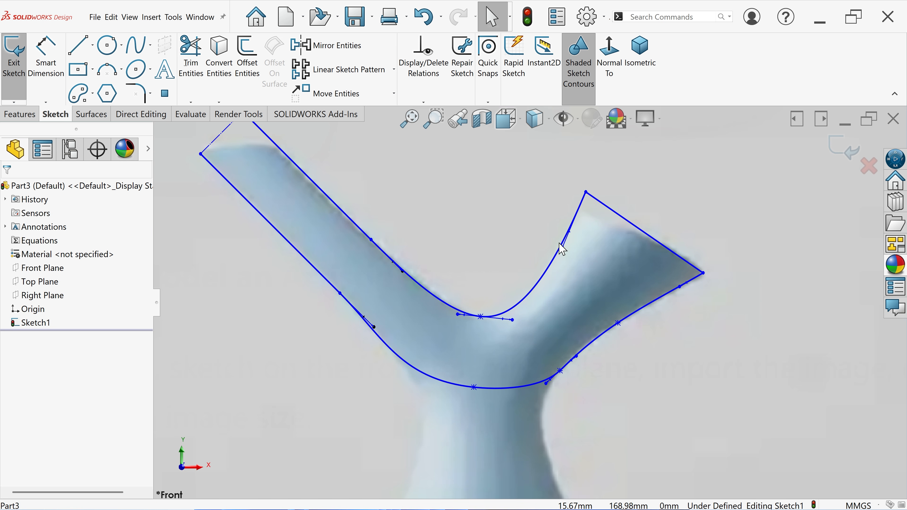
Step: Convert the right spout's mouth line to construction geometry
{"action": "scroll", "coordinate": [575, 242], "scroll_direction": "up", "scroll_amount": 2}
{"action": "scroll", "coordinate": [572, 242], "scroll_direction": "down", "scroll_amount": 1}
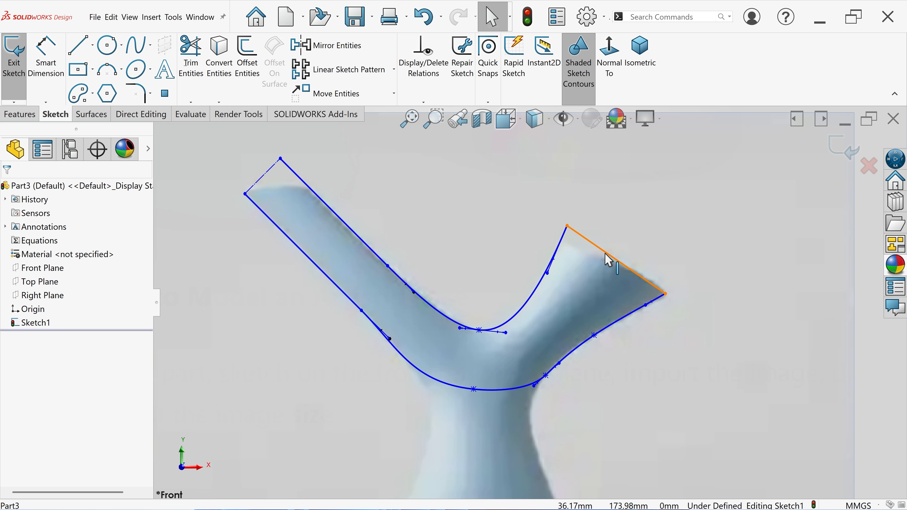
{"action": "left_click", "coordinate": [609, 261]}
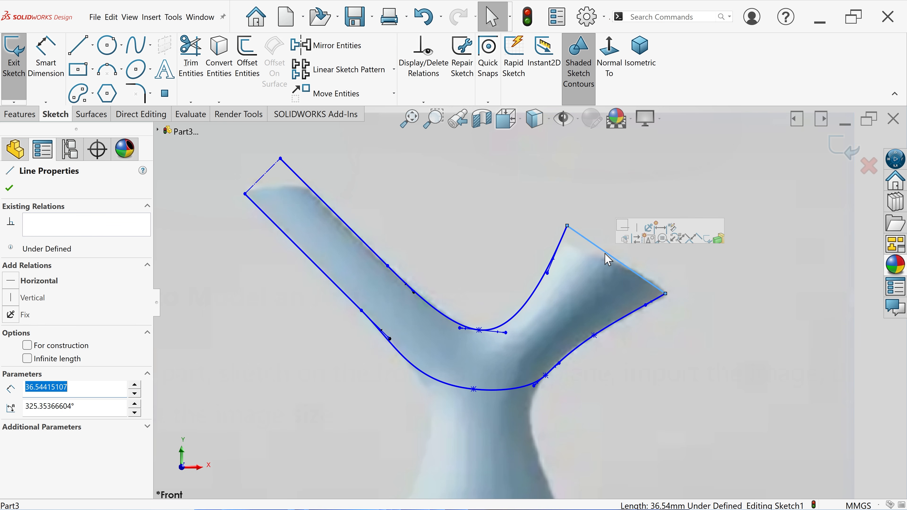
{"action": "left_click", "coordinate": [640, 242]}
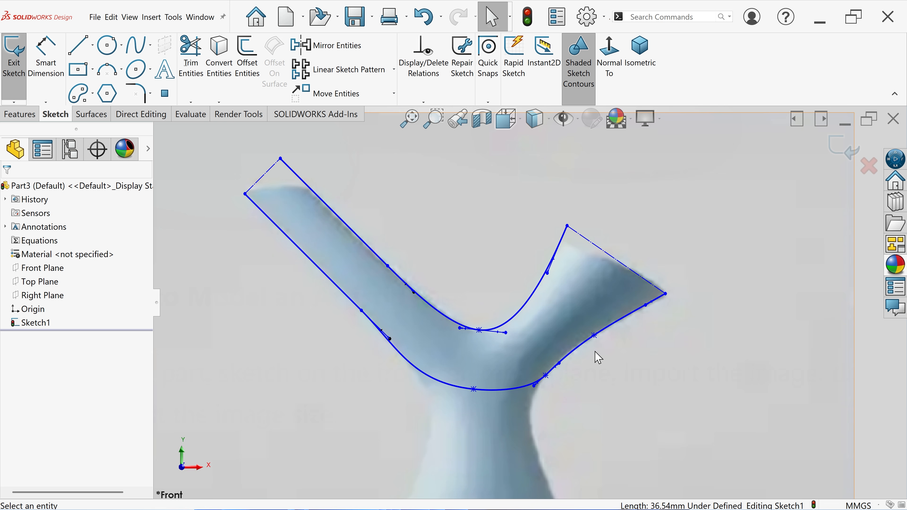
Step: Finish the spout profile sketch and clear its selection
{"action": "key", "text": "f"}
{"action": "scroll", "coordinate": [595, 351], "scroll_direction": "up", "scroll_amount": 5}
{"action": "scroll", "coordinate": [584, 361], "scroll_direction": "down", "scroll_amount": 2}
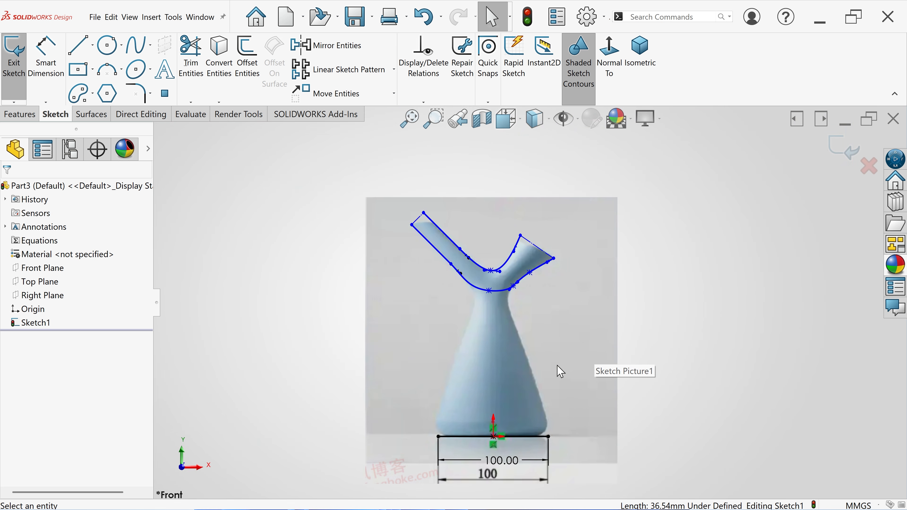
{"action": "scroll", "coordinate": [537, 336], "scroll_direction": "down", "scroll_amount": 1}
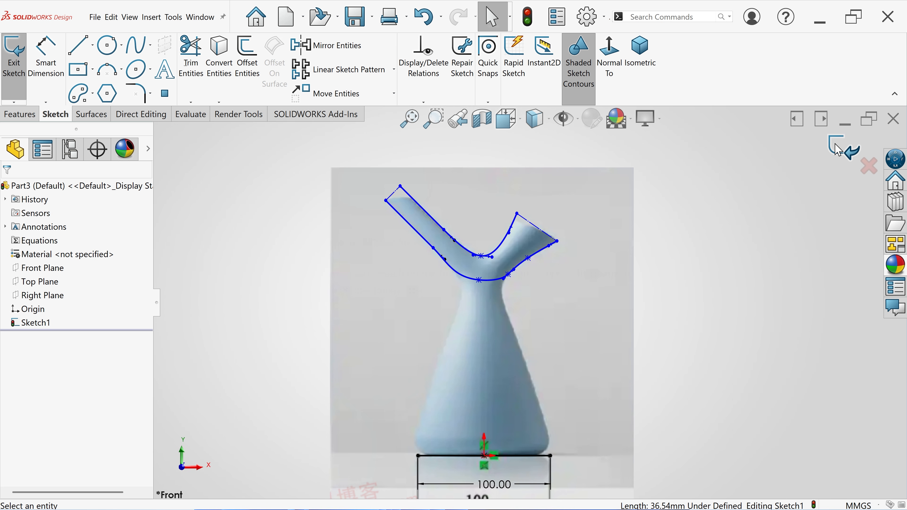
{"action": "left_click", "coordinate": [838, 150]}
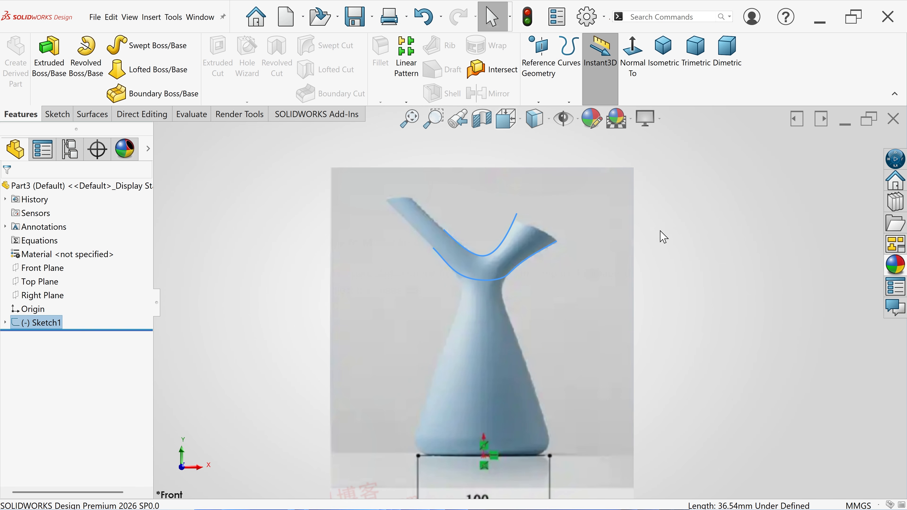
{"action": "scroll", "coordinate": [451, 239], "scroll_direction": "down", "scroll_amount": 4}
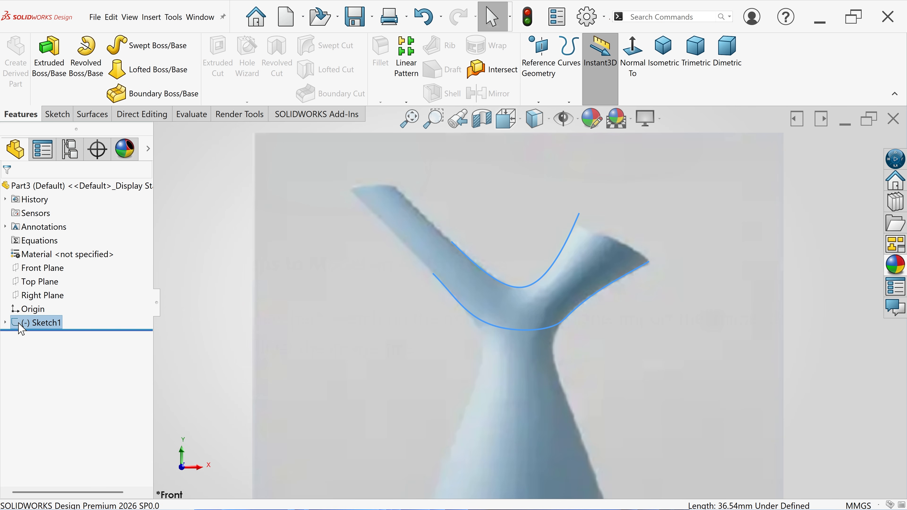
{"action": "left_click", "coordinate": [231, 243]}
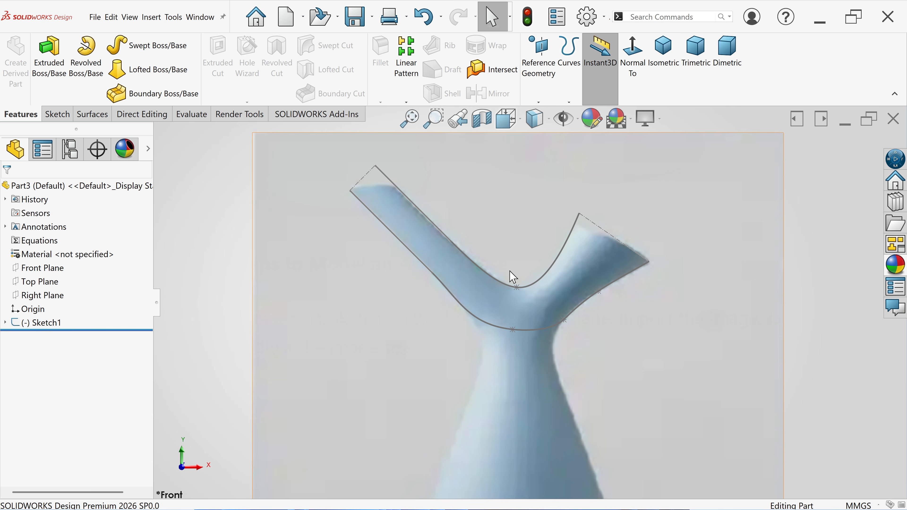
Step: Start a new sketch on the Front Plane and convert both spouts' mouth lines into it with Convert Entities
{"action": "scroll", "coordinate": [480, 300], "scroll_direction": "up", "scroll_amount": 4}
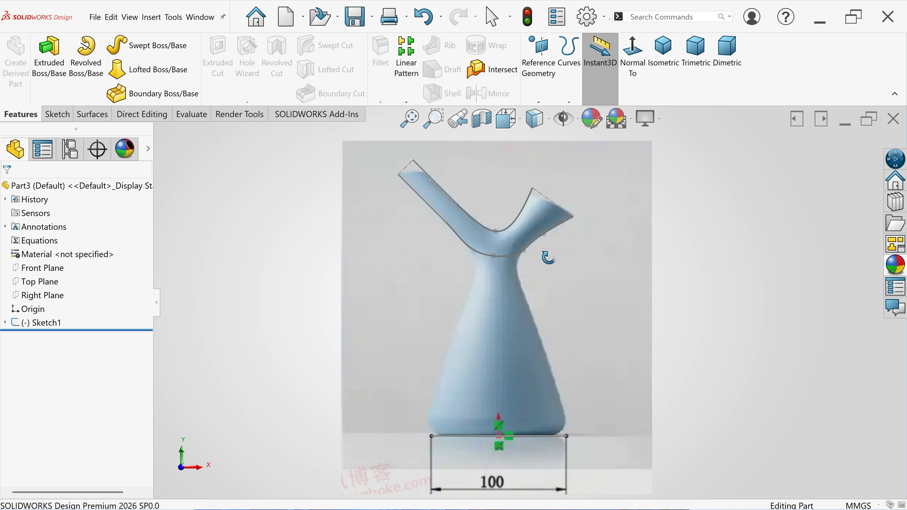
{"action": "scroll", "coordinate": [547, 207], "scroll_direction": "down", "scroll_amount": 2}
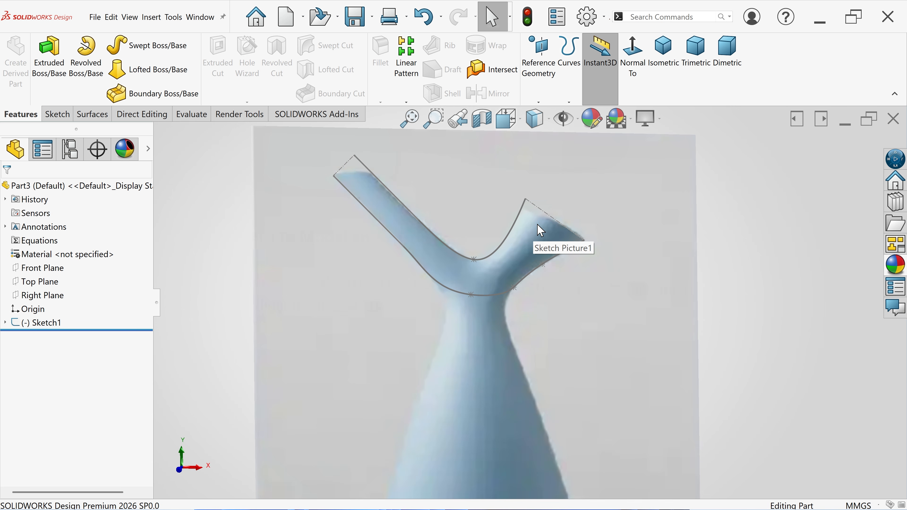
{"action": "left_click", "coordinate": [66, 272]}
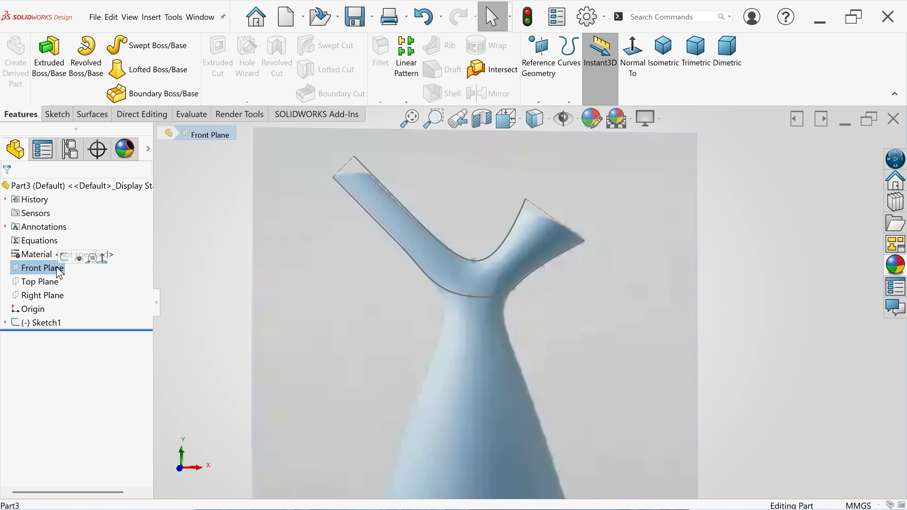
{"action": "left_click", "coordinate": [66, 258]}
{"action": "scroll", "coordinate": [482, 280], "scroll_direction": "down", "scroll_amount": 5}
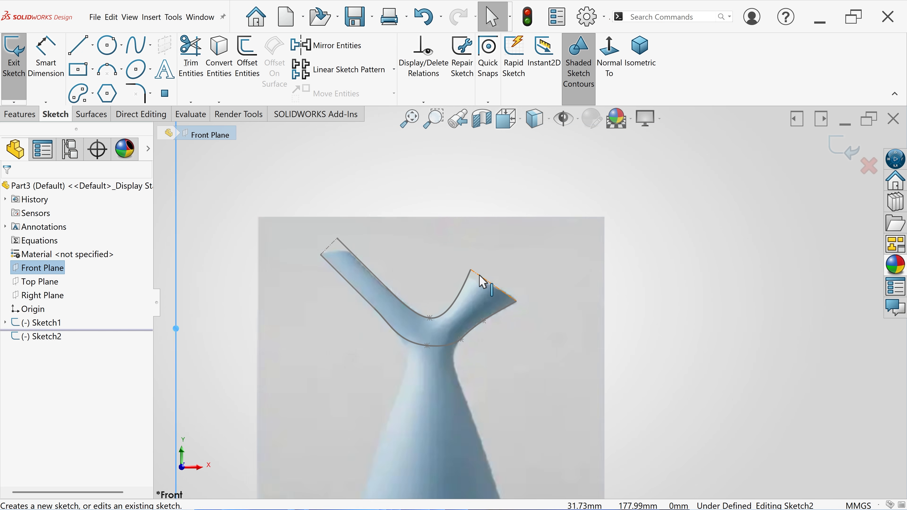
{"action": "left_click", "coordinate": [516, 300]}
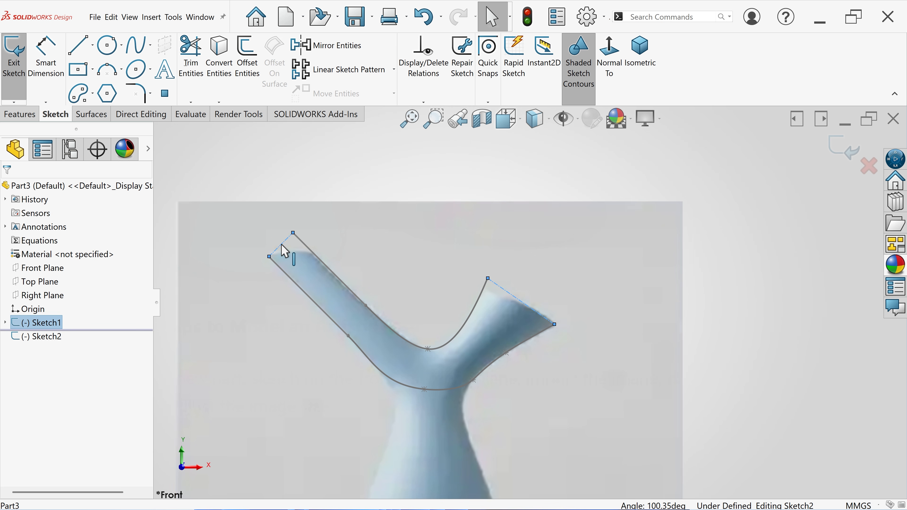
{"action": "left_click", "coordinate": [218, 61]}
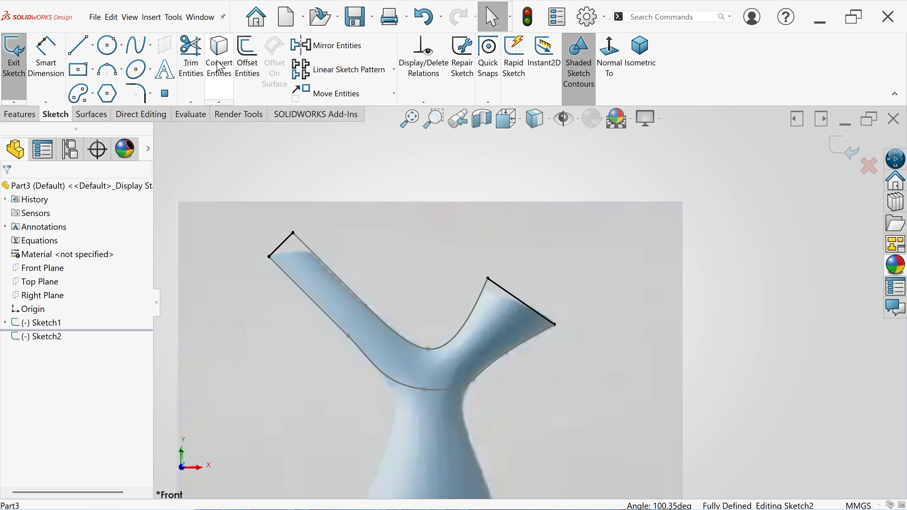
Step: Sketch a line about 29 mm long across the right spout below its mouth, extending past both profile edges
{"action": "left_click", "coordinate": [80, 53]}
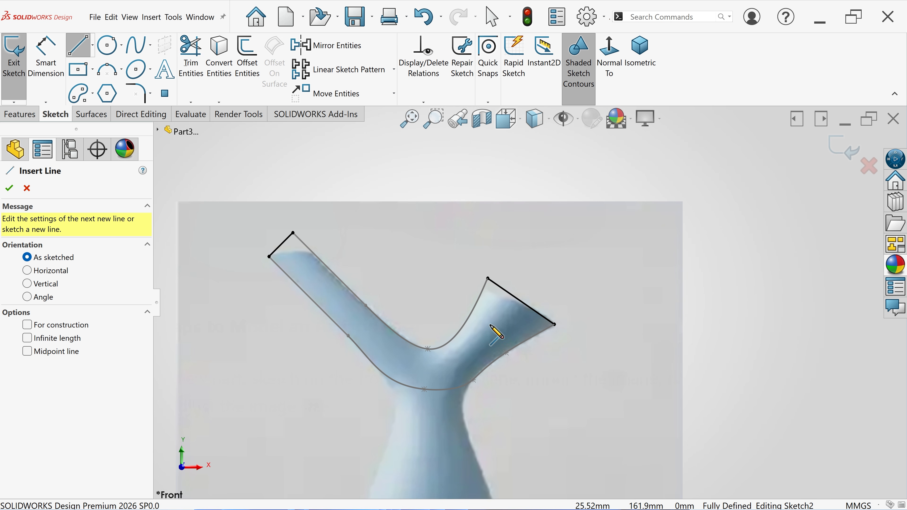
{"action": "scroll", "coordinate": [480, 337], "scroll_direction": "down", "scroll_amount": 3}
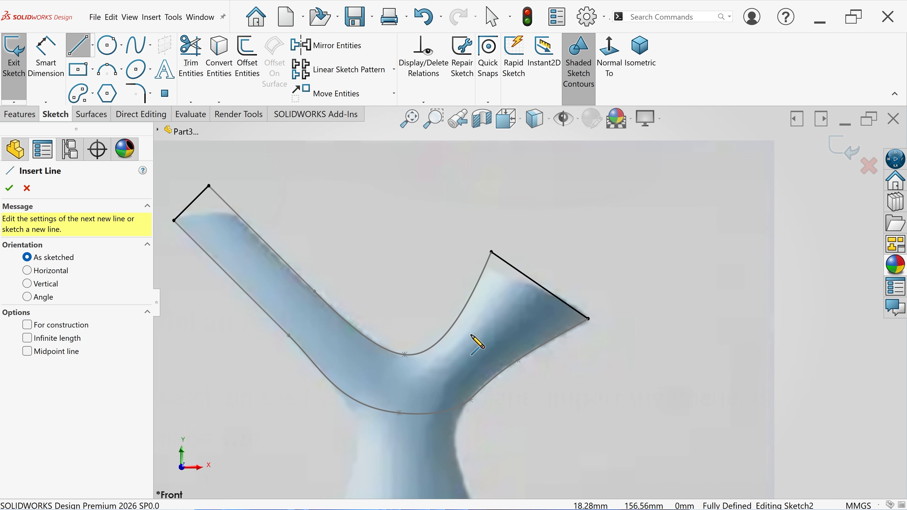
{"action": "left_click", "coordinate": [439, 316]}
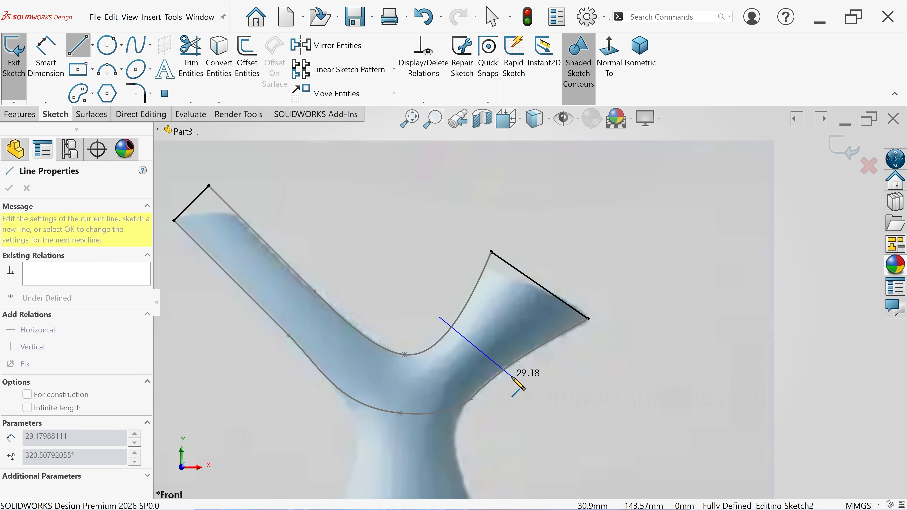
{"action": "left_click", "coordinate": [511, 376]}
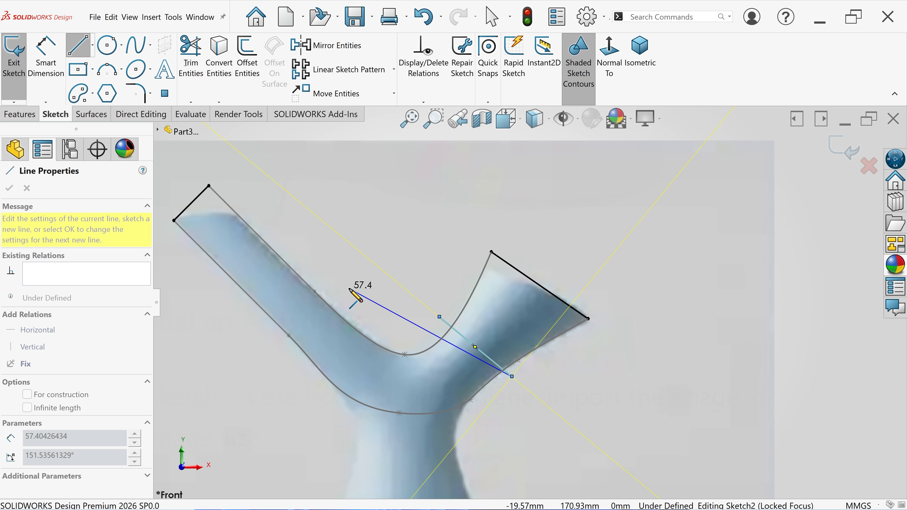
{"action": "key", "text": "Escape"}
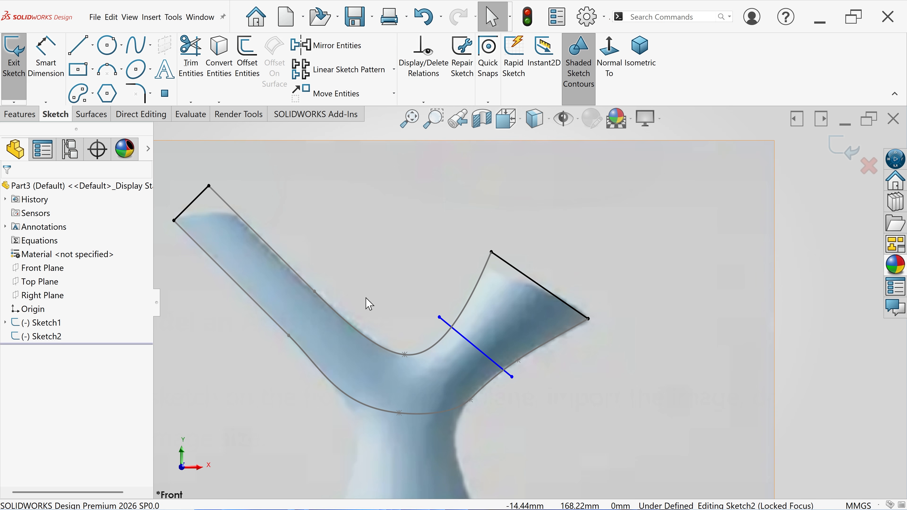
Step: Sketch a line about 26 mm long across the left spout near the lower end of its straight section
{"action": "key", "text": "l"}
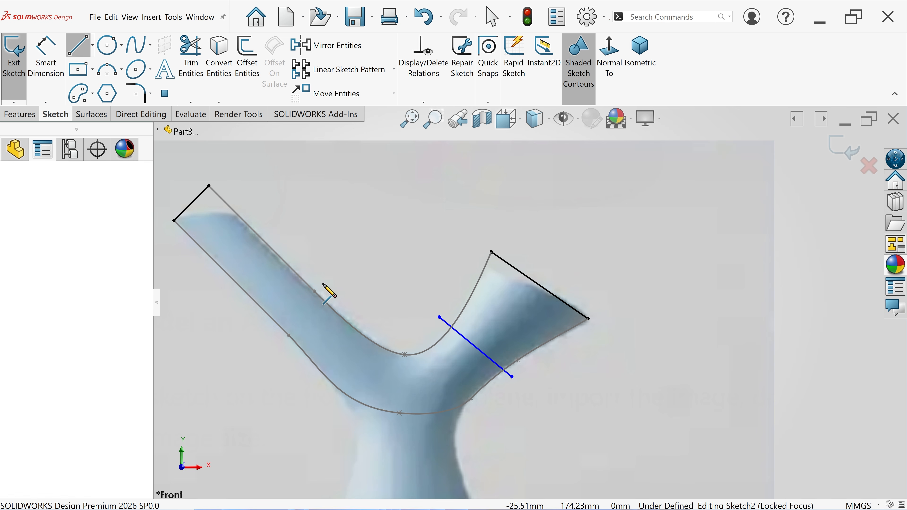
{"action": "left_click", "coordinate": [271, 337]}
{"action": "right_click", "coordinate": [357, 284]}
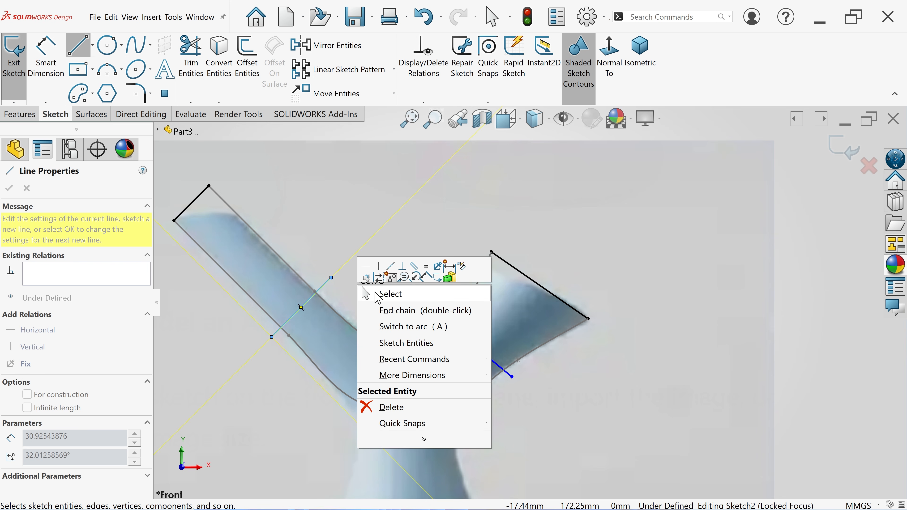
{"action": "left_click", "coordinate": [376, 294]}
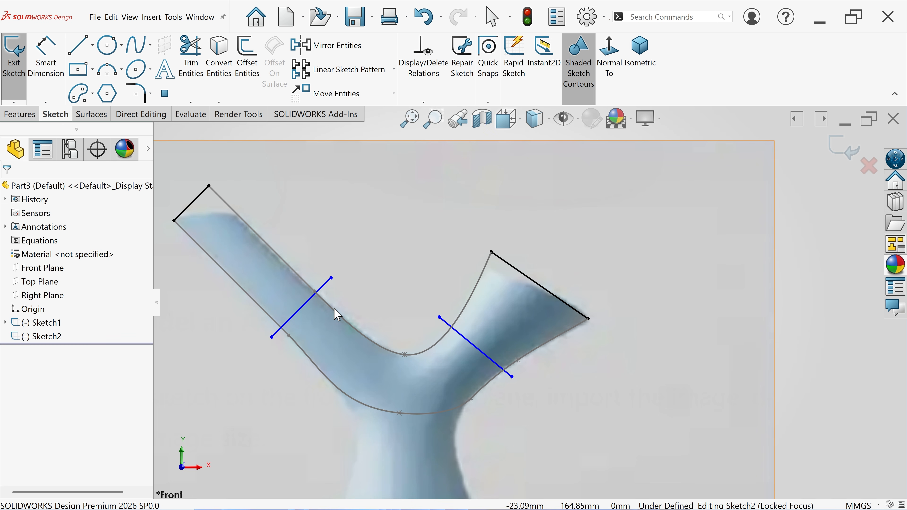
Step: Make the cross-section line on each spout parallel to that spout's mouth line
{"action": "left_click", "coordinate": [303, 308]}
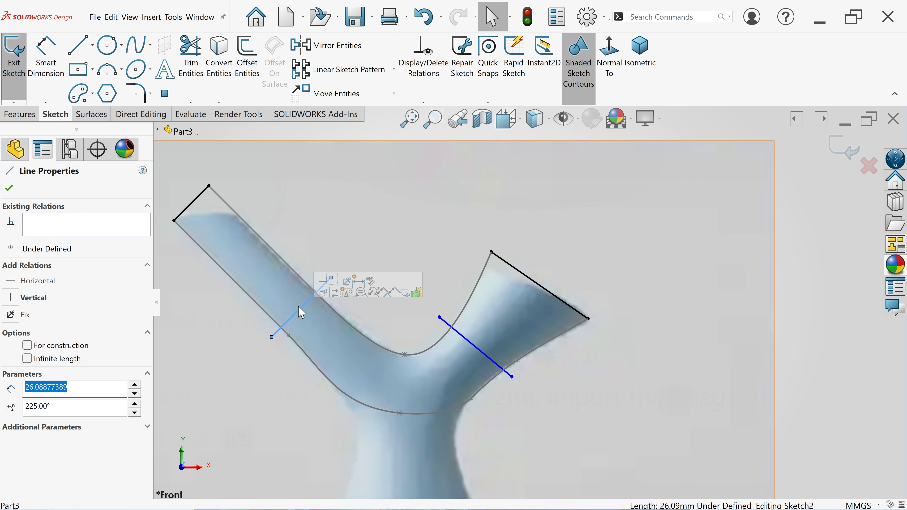
{"action": "left_click", "coordinate": [194, 203], "text": "ctrl"}
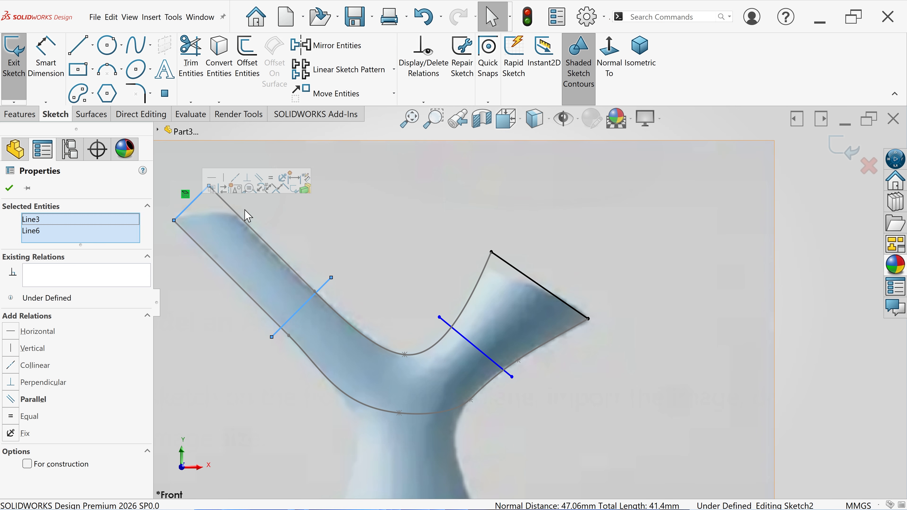
{"action": "left_click", "coordinate": [259, 178]}
{"action": "left_click", "coordinate": [463, 341]}
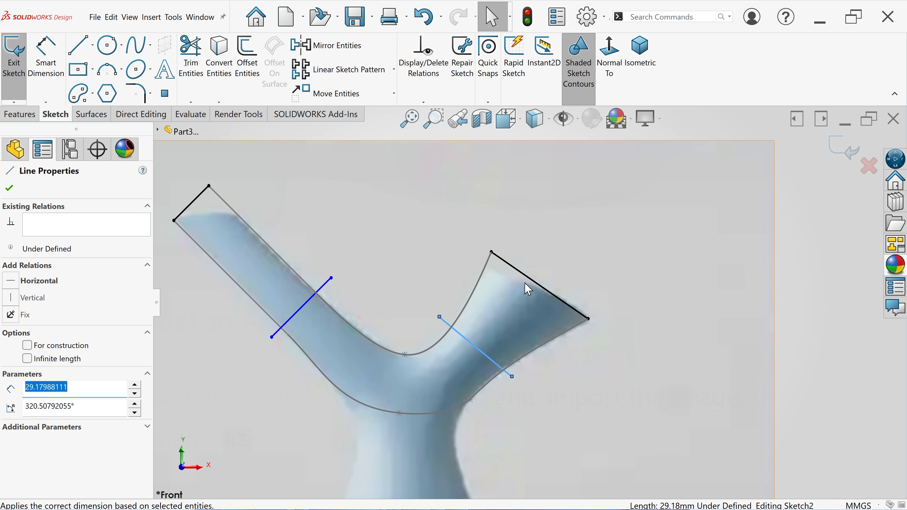
{"action": "left_click", "coordinate": [531, 280], "text": "ctrl"}
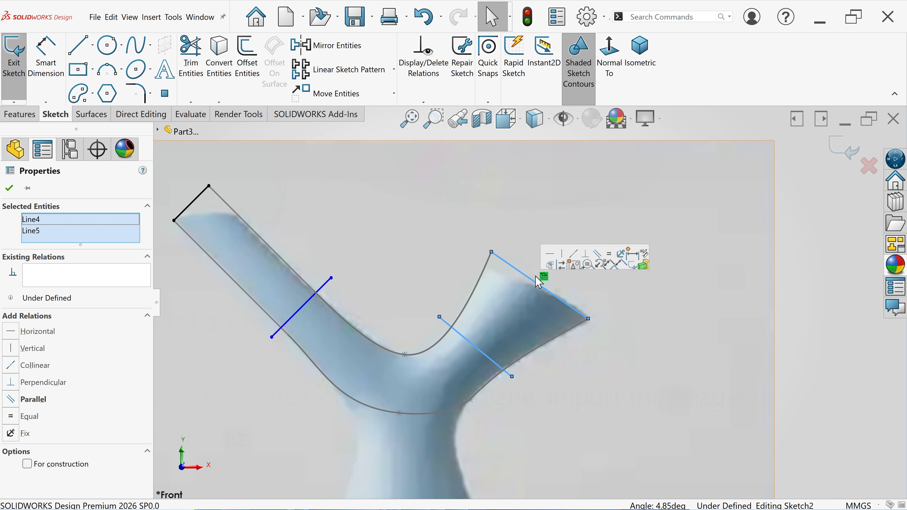
{"action": "left_click", "coordinate": [597, 253]}
{"action": "left_click", "coordinate": [555, 237]}
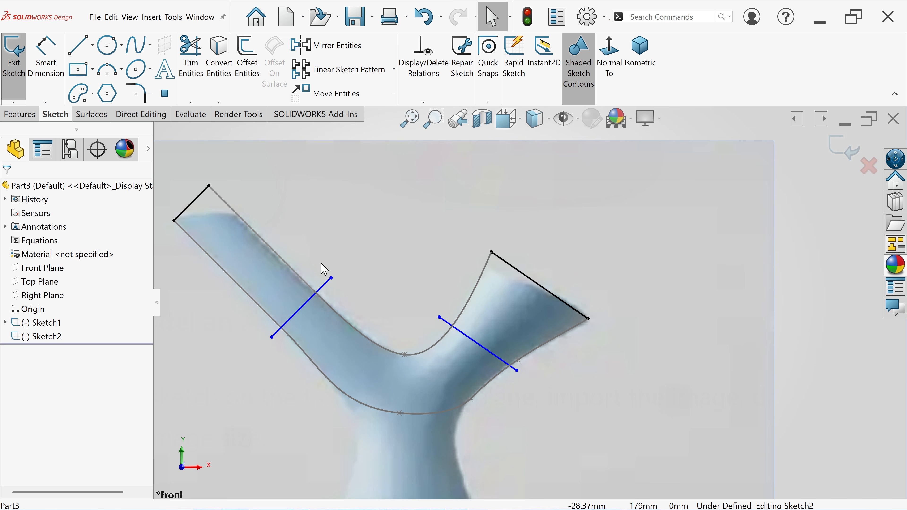
Step: Extrude the four sketch lines as surfaces with a Mid Plane end condition and a 40 mm depth
{"action": "left_click", "coordinate": [89, 114]}
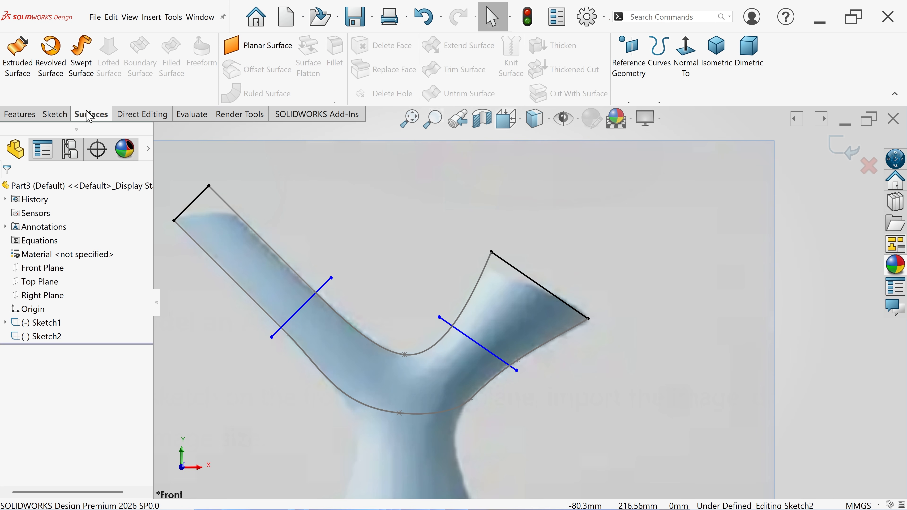
{"action": "left_click", "coordinate": [17, 57]}
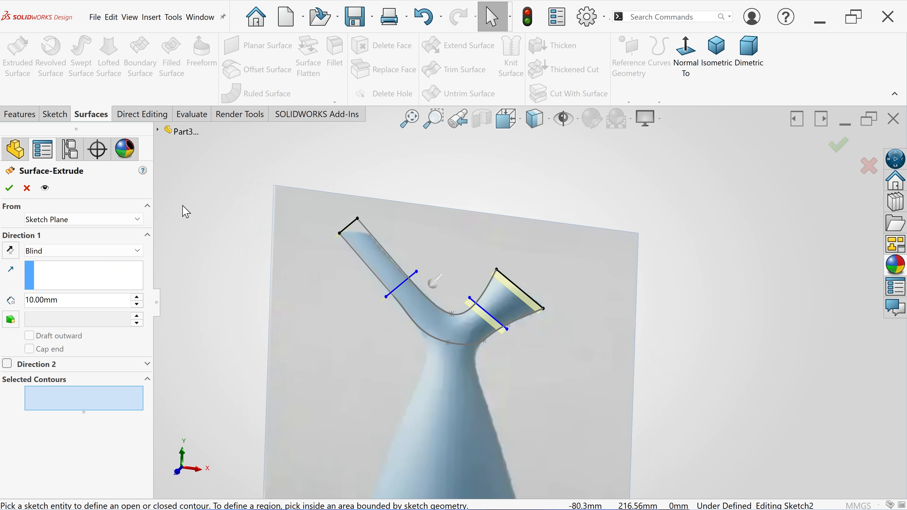
{"action": "scroll", "coordinate": [423, 275], "scroll_direction": "down", "scroll_amount": 5}
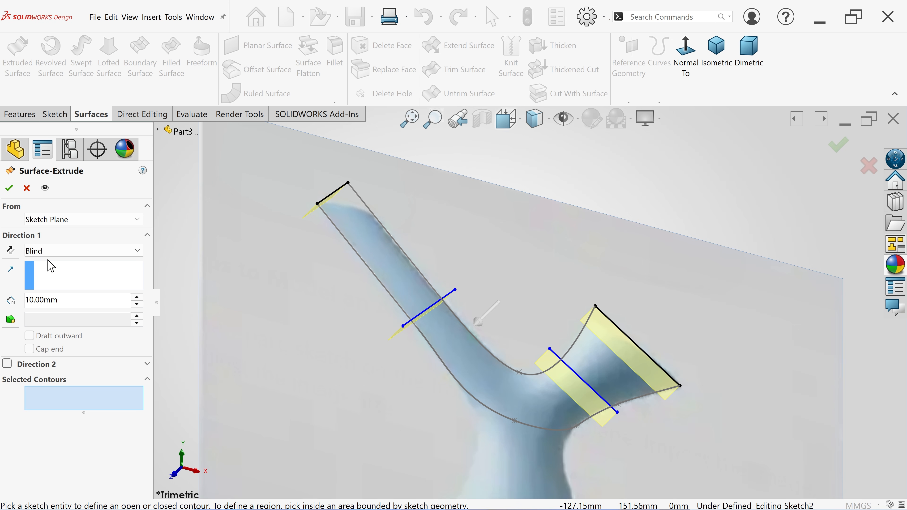
{"action": "left_click", "coordinate": [51, 251]}
{"action": "left_click", "coordinate": [59, 316]}
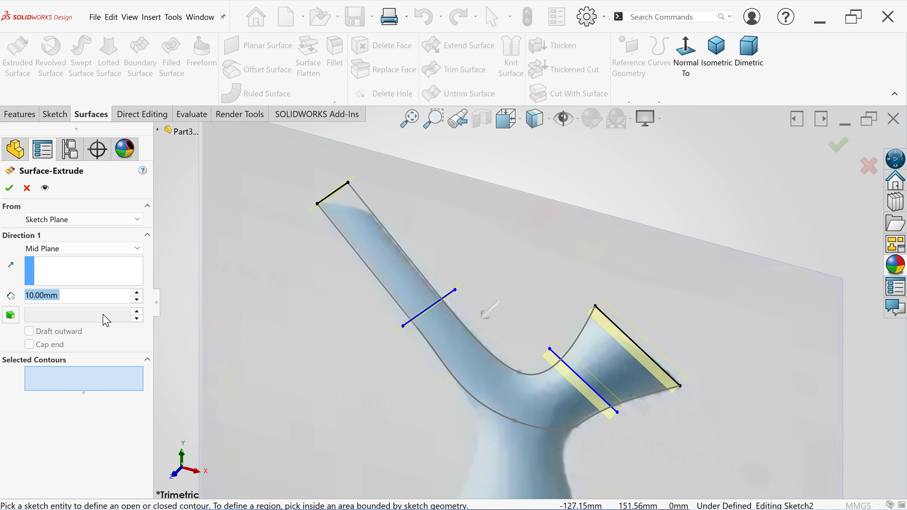
{"action": "left_click", "coordinate": [136, 293]}
{"action": "left_click", "coordinate": [136, 293]}
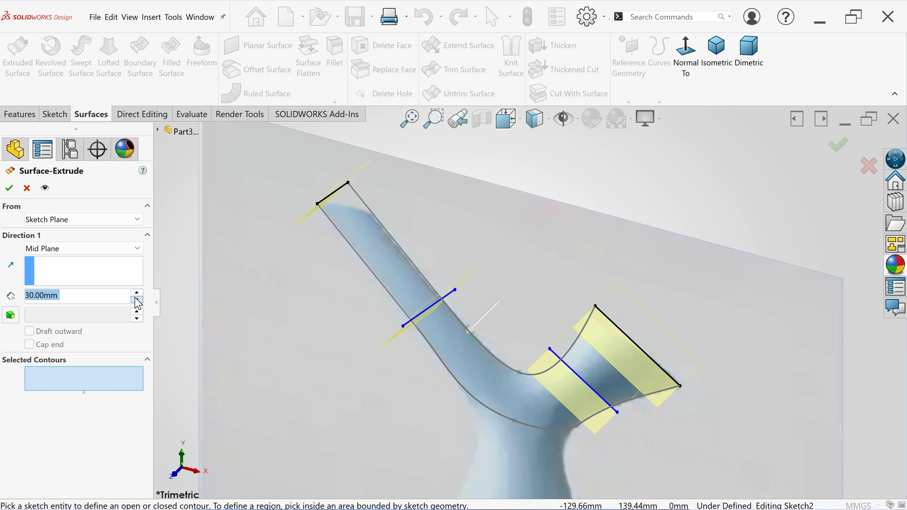
{"action": "left_click", "coordinate": [137, 293]}
{"action": "mouse_move", "coordinate": [225, 312]}
{"action": "middle_mouse_down"}
{"action": "mouse_move", "coordinate": [210, 288]}
{"action": "mouse_move", "coordinate": [227, 296]}
{"action": "mouse_move", "coordinate": [222, 306]}
{"action": "middle_mouse_up"}
{"action": "left_click", "coordinate": [9, 189]}
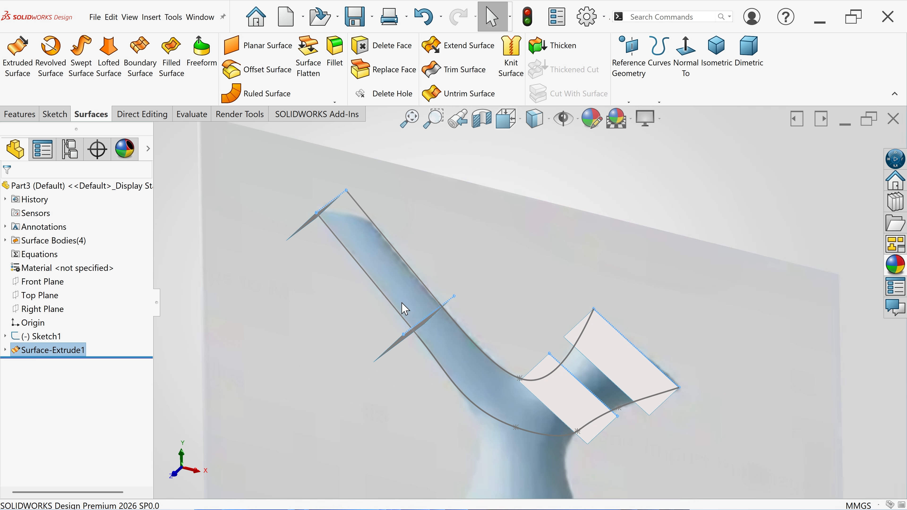
Step: Sketch a circle of about 18 mm radius on the right spout's mouth surface, from the mouth line's midpoint to its endpoint, and finish the sketch
{"action": "middle_click_drag", "start_coordinate": [486, 336], "coordinate": [575, 329]}
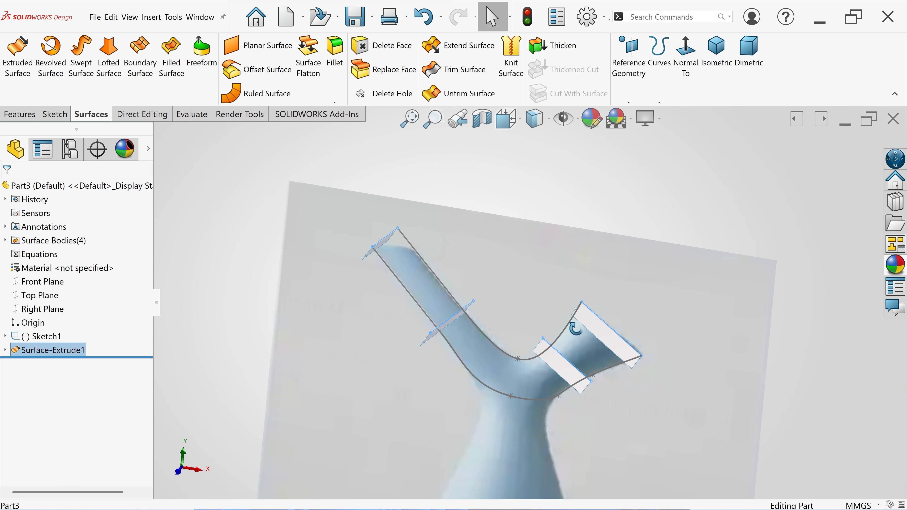
{"action": "middle_click_drag", "start_coordinate": [585, 367], "coordinate": [598, 328]}
{"action": "left_click", "coordinate": [598, 328]}
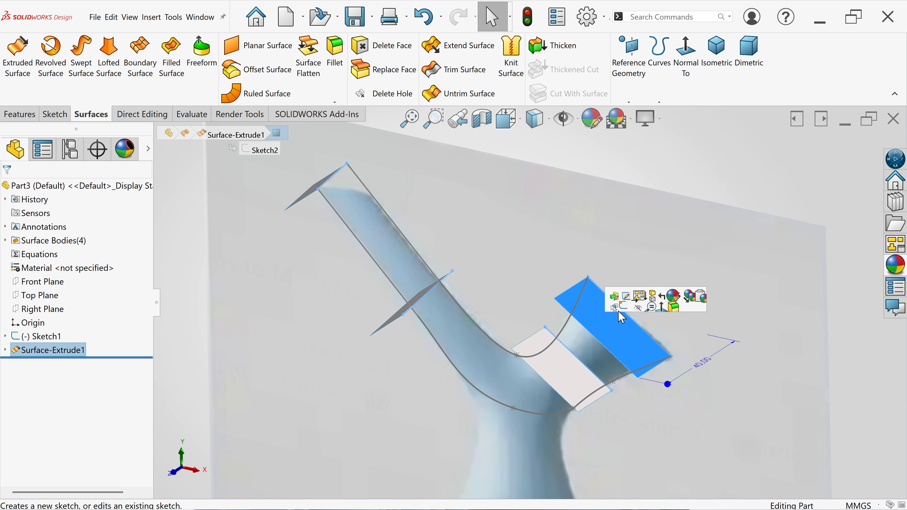
{"action": "left_click", "coordinate": [628, 311]}
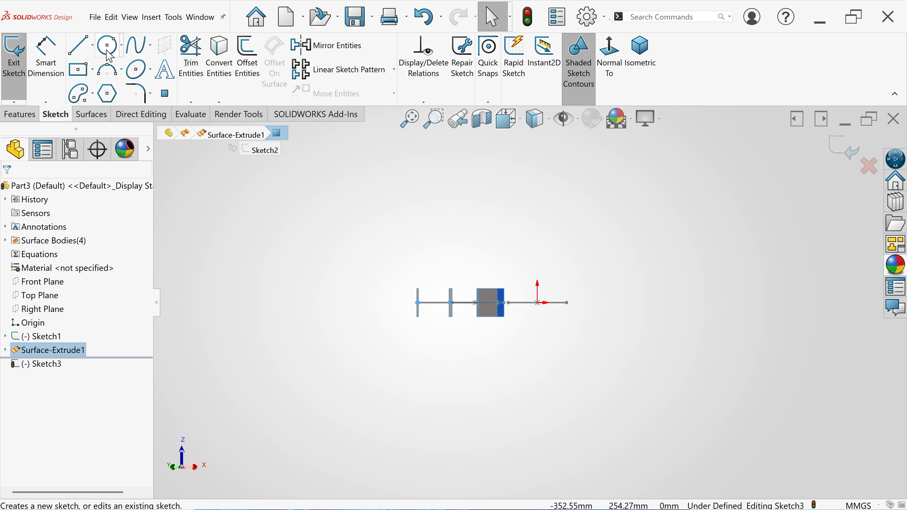
{"action": "left_click", "coordinate": [109, 55]}
{"action": "left_click", "coordinate": [641, 59]}
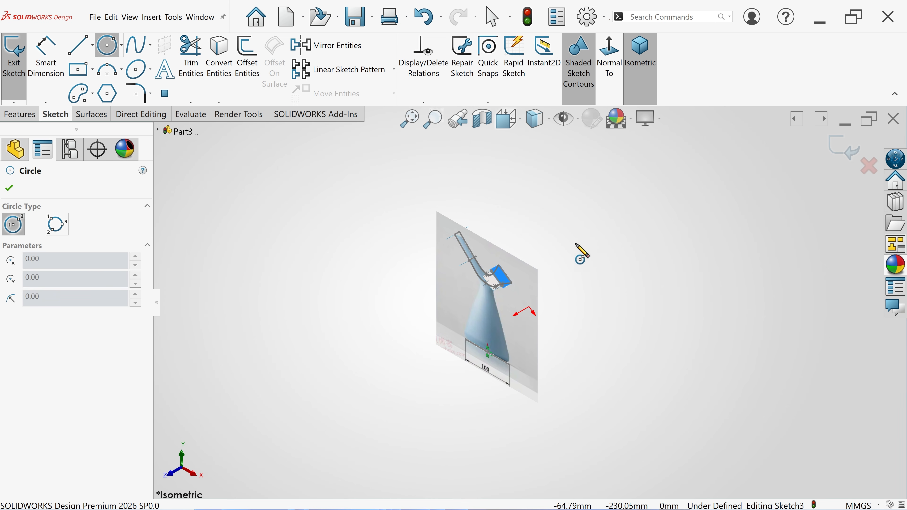
{"action": "scroll", "coordinate": [500, 276], "scroll_direction": "down", "scroll_amount": 10}
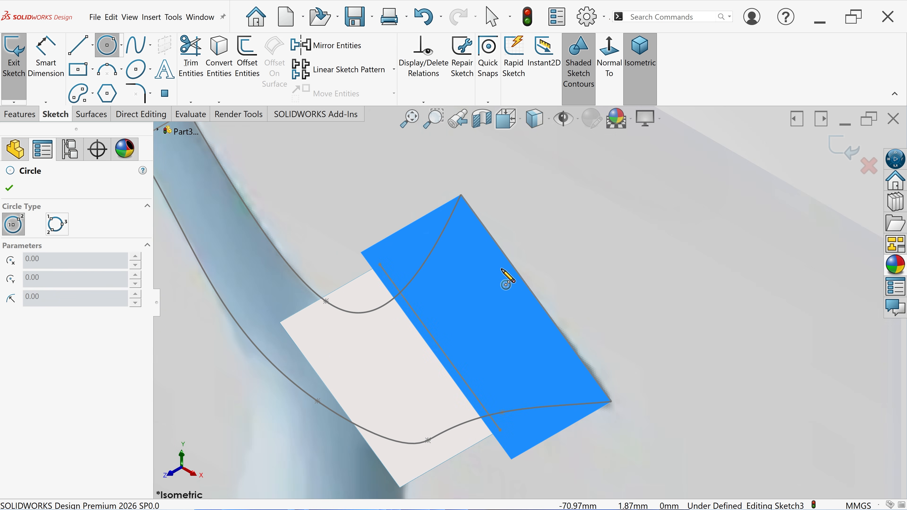
{"action": "scroll", "coordinate": [533, 303], "scroll_direction": "up", "scroll_amount": 2}
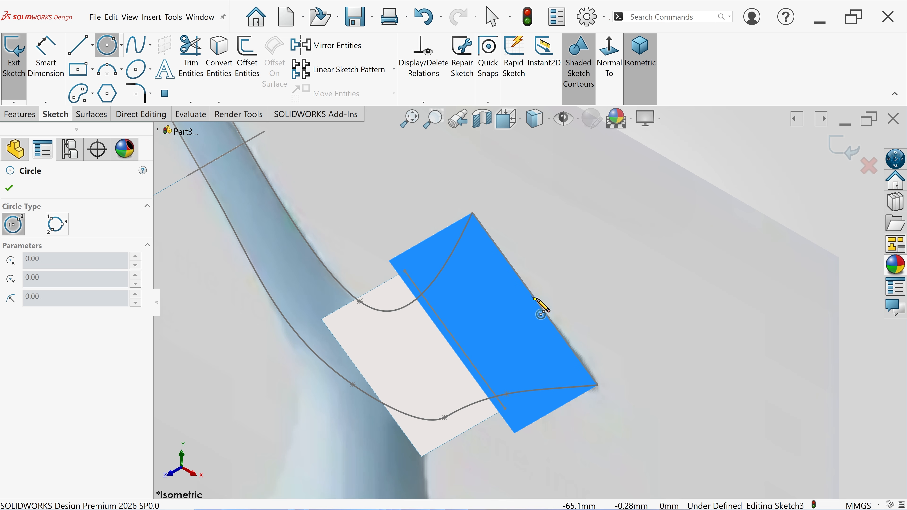
{"action": "left_click", "coordinate": [535, 298]}
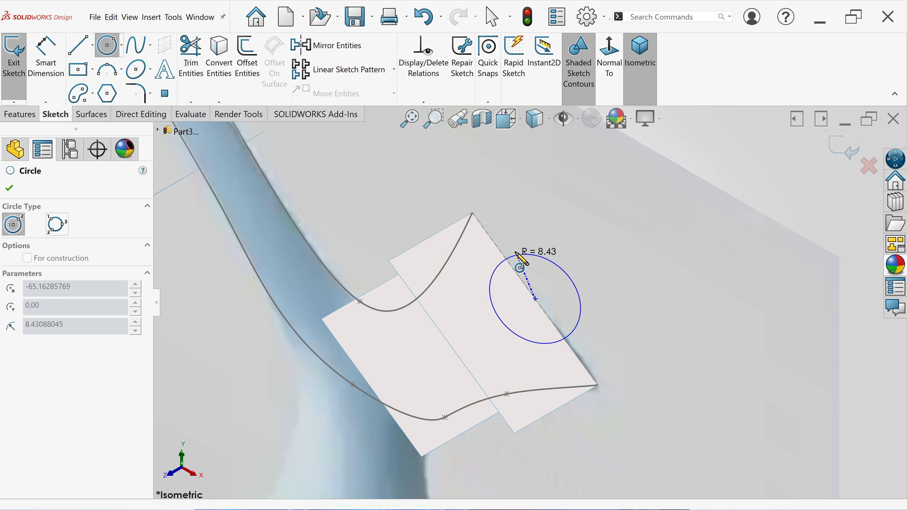
{"action": "left_click", "coordinate": [472, 213]}
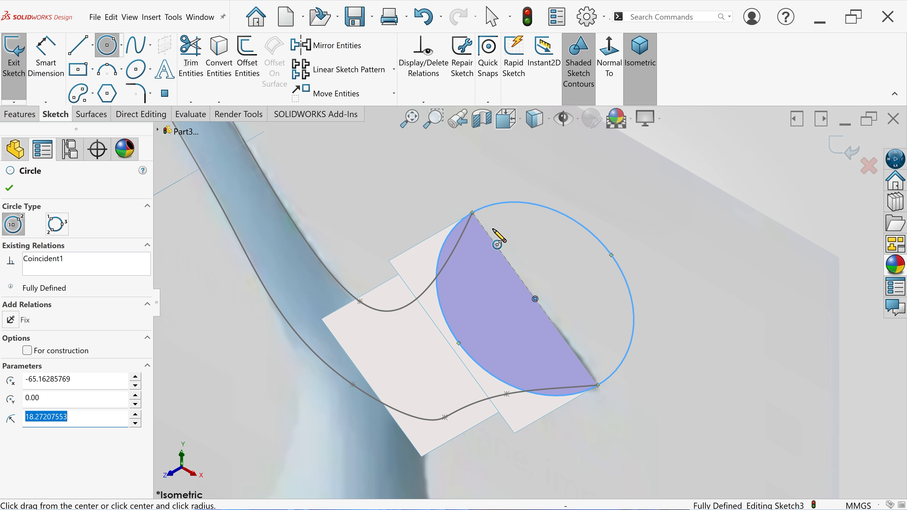
{"action": "right_click", "coordinate": [597, 211]}
{"action": "left_click", "coordinate": [607, 216]}
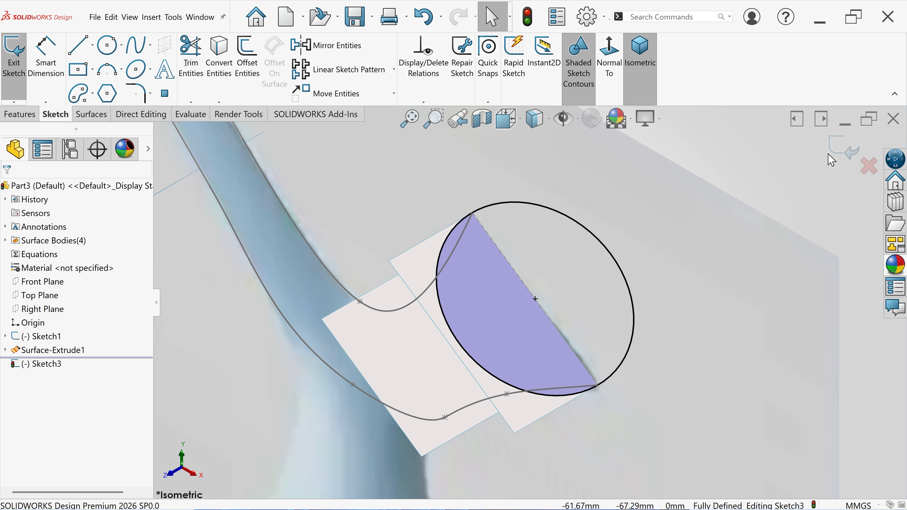
{"action": "left_click", "coordinate": [843, 148]}
Step: Start a sketch on the right spout's lower cross-section surface and draw a circle of about 8.6 mm radius on it
{"action": "key", "text": "z"}
{"action": "key", "text": "z"}
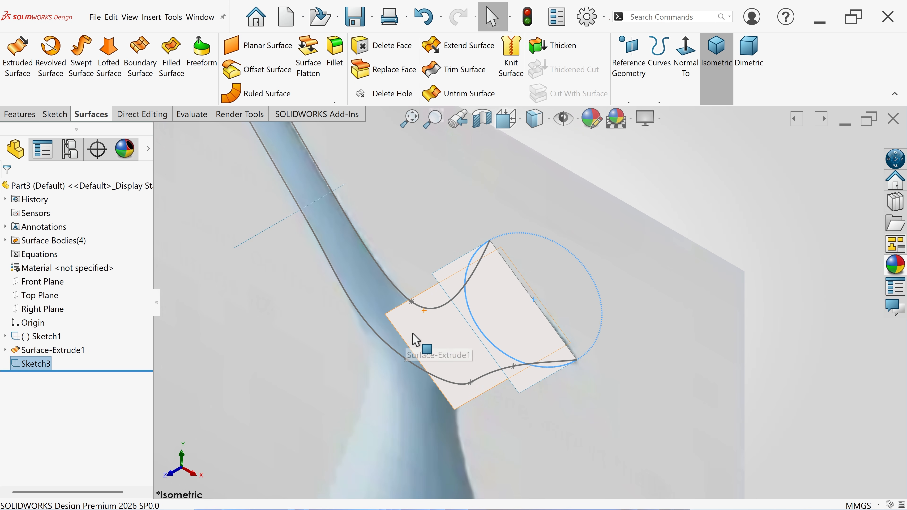
{"action": "middle_click_drag", "start_coordinate": [416, 340], "coordinate": [428, 338]}
{"action": "left_click", "coordinate": [422, 339]}
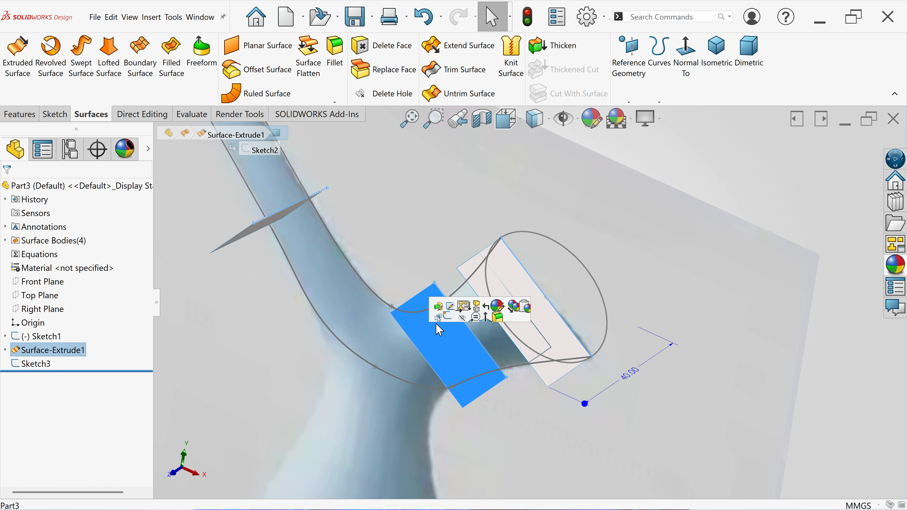
{"action": "left_click", "coordinate": [447, 309]}
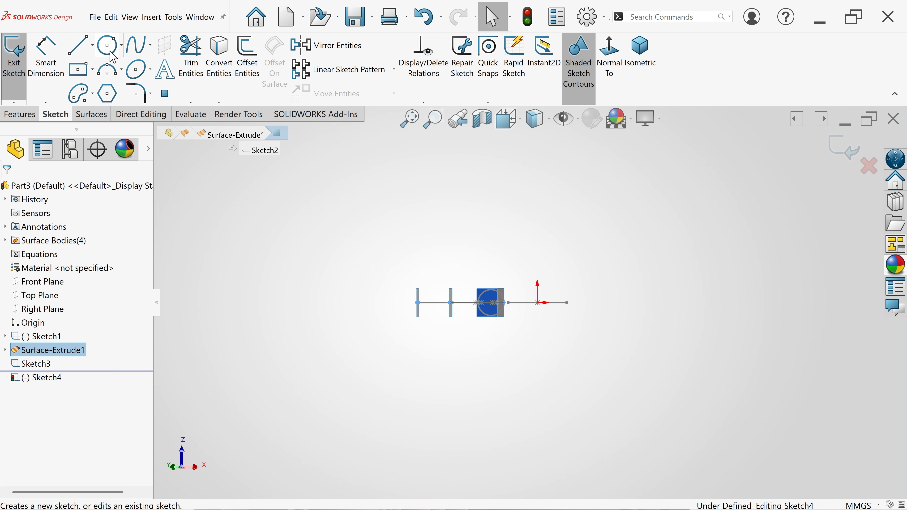
{"action": "left_click", "coordinate": [111, 53]}
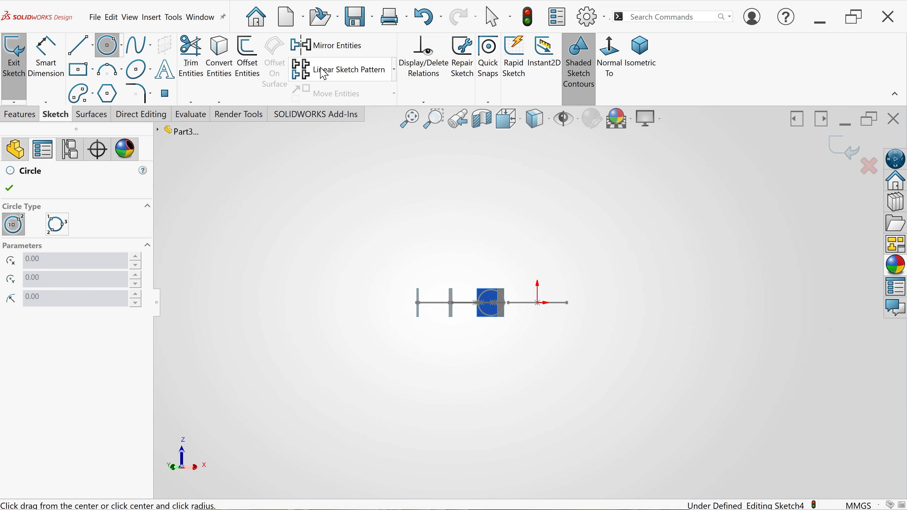
{"action": "left_click", "coordinate": [642, 59]}
{"action": "scroll", "coordinate": [522, 277], "scroll_direction": "down", "scroll_amount": 3}
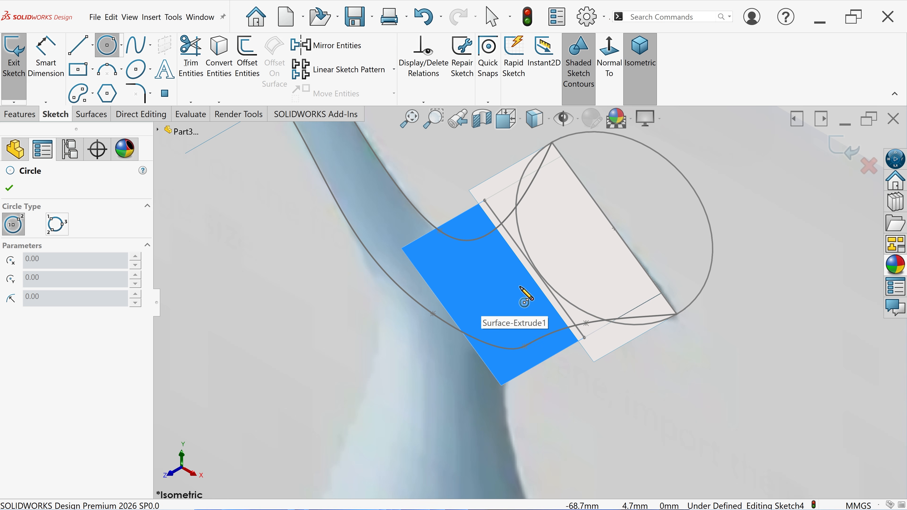
{"action": "scroll", "coordinate": [552, 286], "scroll_direction": "up", "scroll_amount": 2}
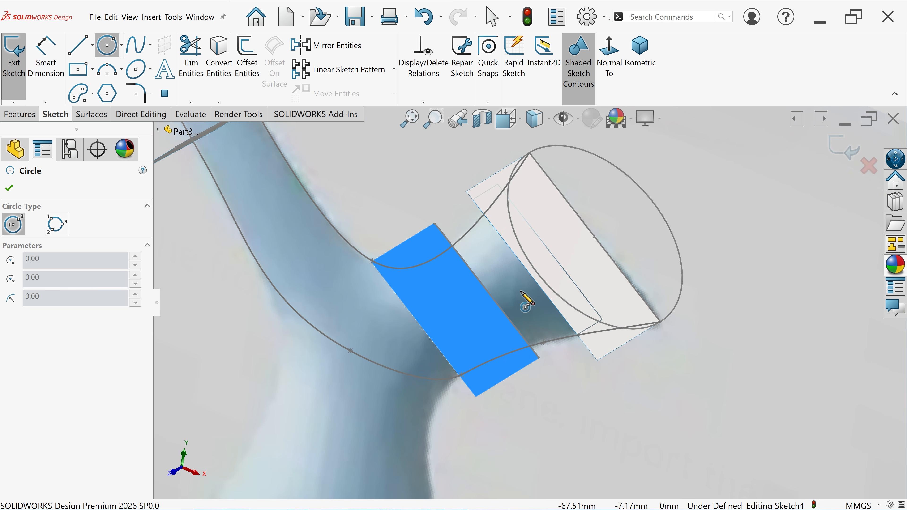
{"action": "scroll", "coordinate": [500, 307], "scroll_direction": "down", "scroll_amount": 3}
{"action": "left_click_drag", "start_coordinate": [445, 315], "coordinate": [422, 255]}
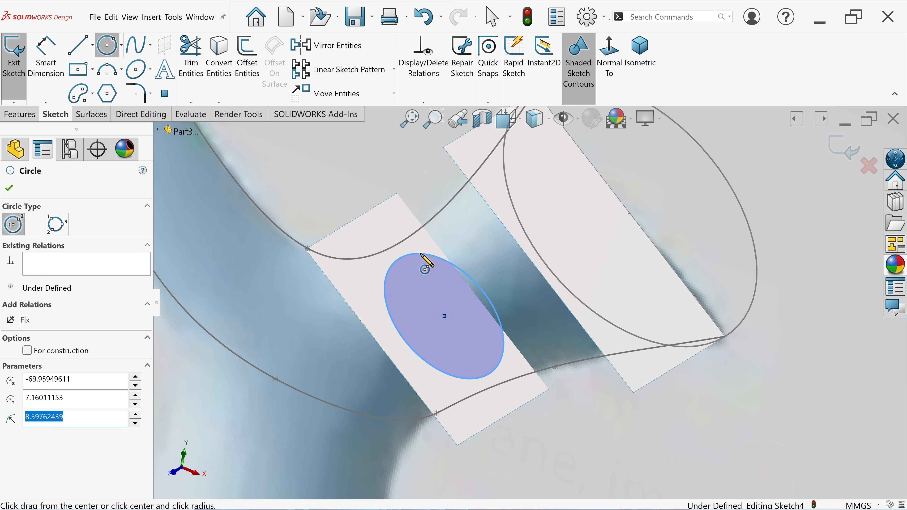
Step: Place sketch points on two opposite quadrants of the new circle, horizontally in line with its centre
{"action": "left_click", "coordinate": [165, 95]}
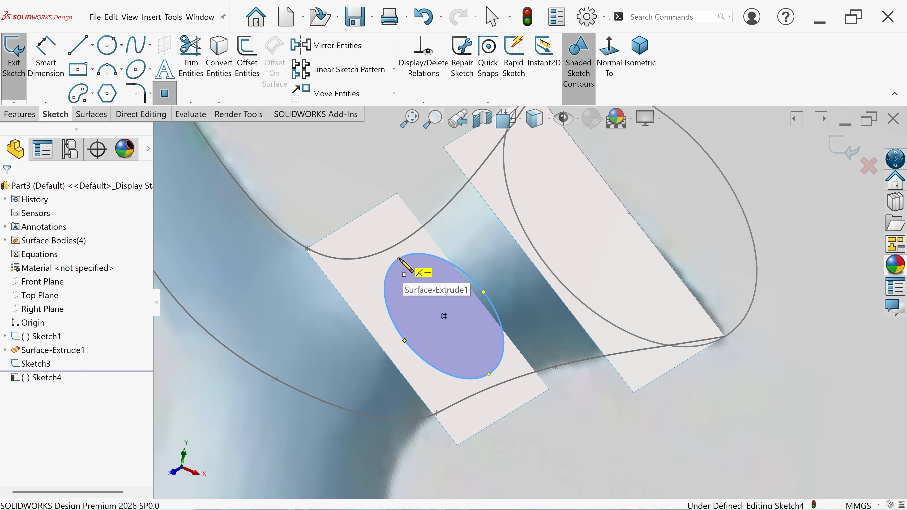
{"action": "left_click", "coordinate": [399, 258]}
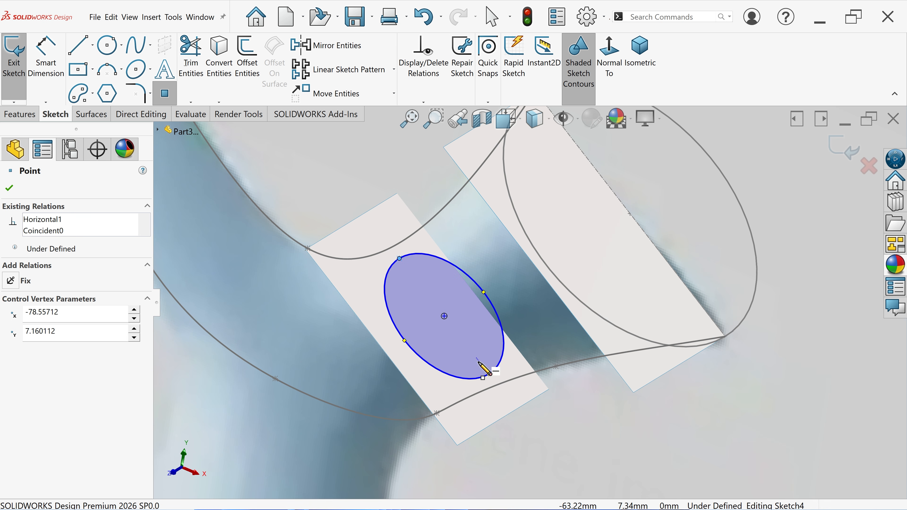
{"action": "left_click", "coordinate": [489, 374]}
{"action": "right_click", "coordinate": [522, 312]}
{"action": "left_click", "coordinate": [541, 320]}
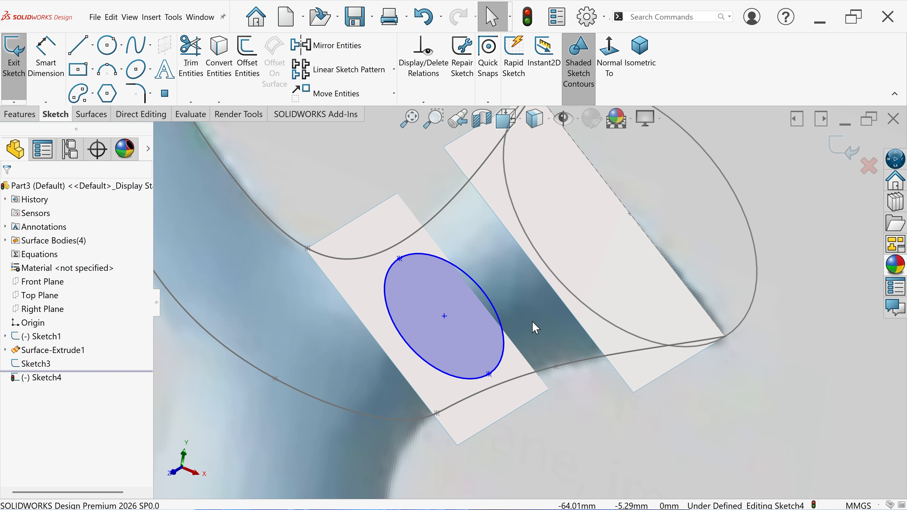
Step: Add Pierce relations between the circle's two quadrant points and the lower and upper spout profile splines
{"action": "left_click", "coordinate": [489, 375]}
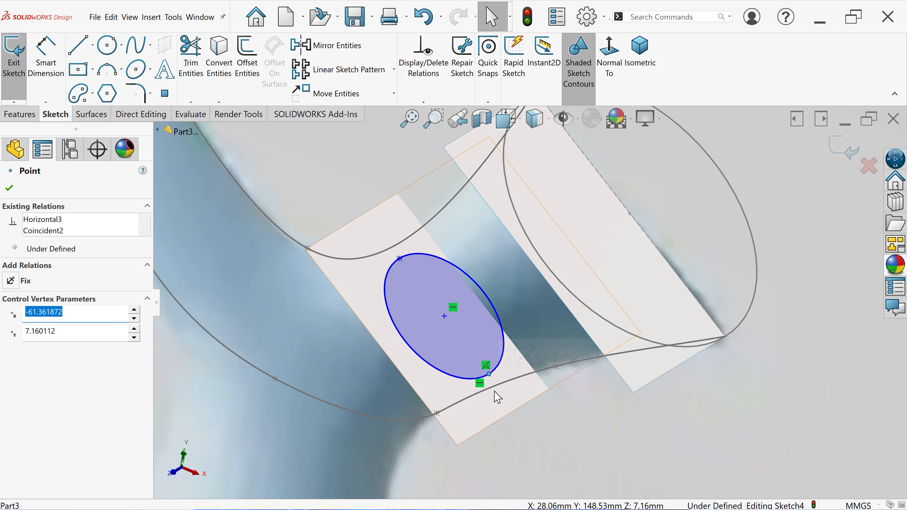
{"action": "left_click", "coordinate": [492, 391], "text": "ctrl"}
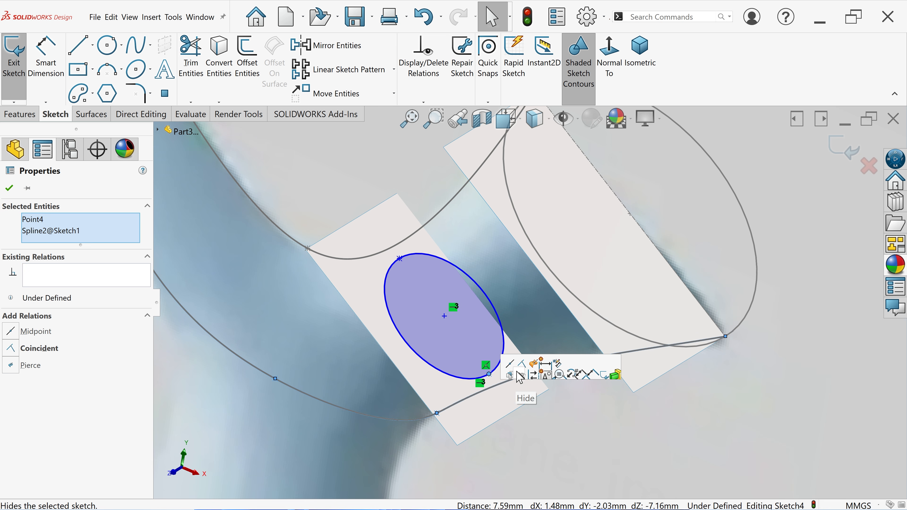
{"action": "left_click", "coordinate": [533, 365]}
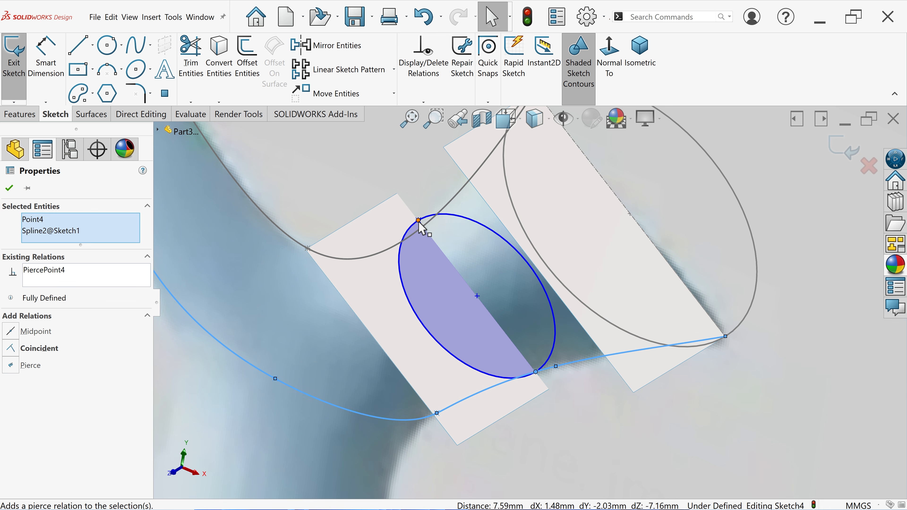
{"action": "left_click", "coordinate": [401, 244]}
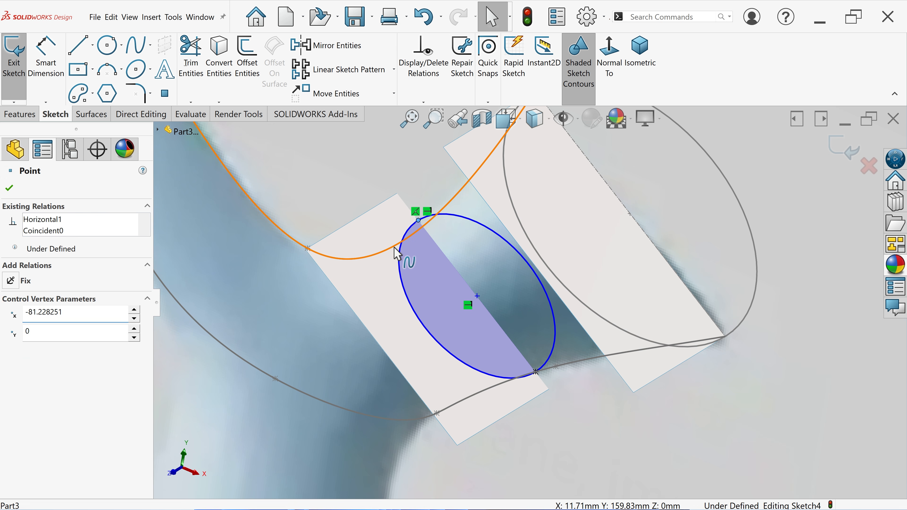
{"action": "left_click", "coordinate": [402, 245], "text": "ctrl"}
{"action": "left_click", "coordinate": [450, 232]}
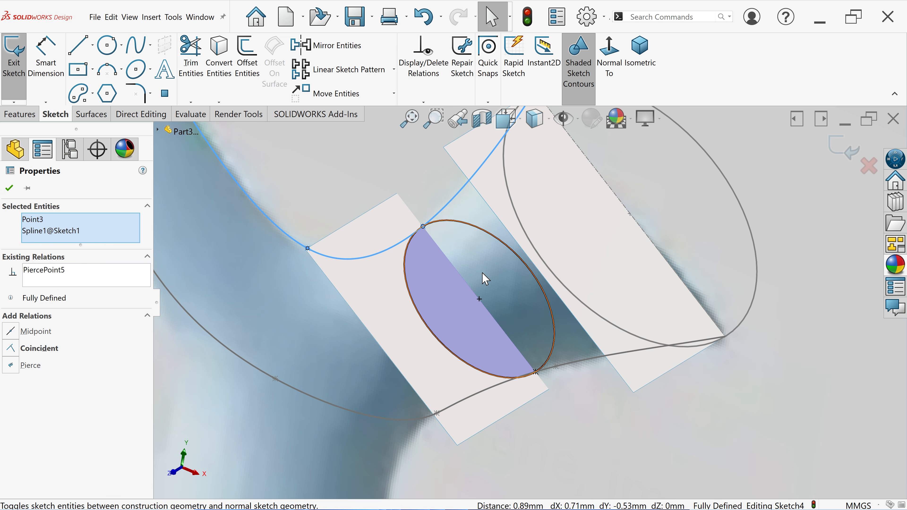
Step: Finish the sketch of the circular cross-section on the right spout's lower reference surface
{"action": "scroll", "coordinate": [498, 284], "scroll_direction": "up", "scroll_amount": 3}
{"action": "left_click", "coordinate": [673, 254]}
{"action": "mouse_move", "coordinate": [673, 254]}
{"action": "middle_mouse_down"}
{"action": "mouse_move", "coordinate": [700, 203]}
{"action": "mouse_move", "coordinate": [700, 299]}
{"action": "middle_mouse_up"}
{"action": "left_click", "coordinate": [832, 150]}
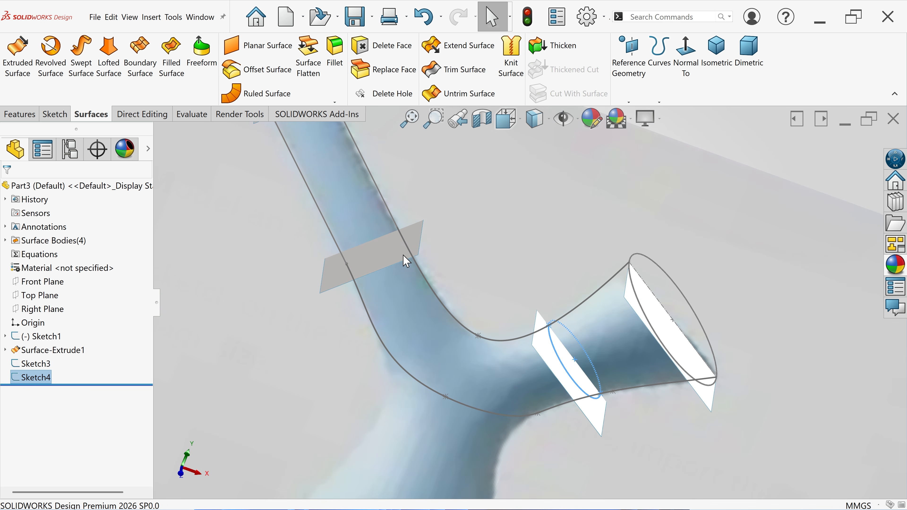
Step: Start a sketch on the left spout's lower cross-section surface and draw a circle of about 6.1 mm radius between the profile curves
{"action": "left_click", "coordinate": [404, 255]}
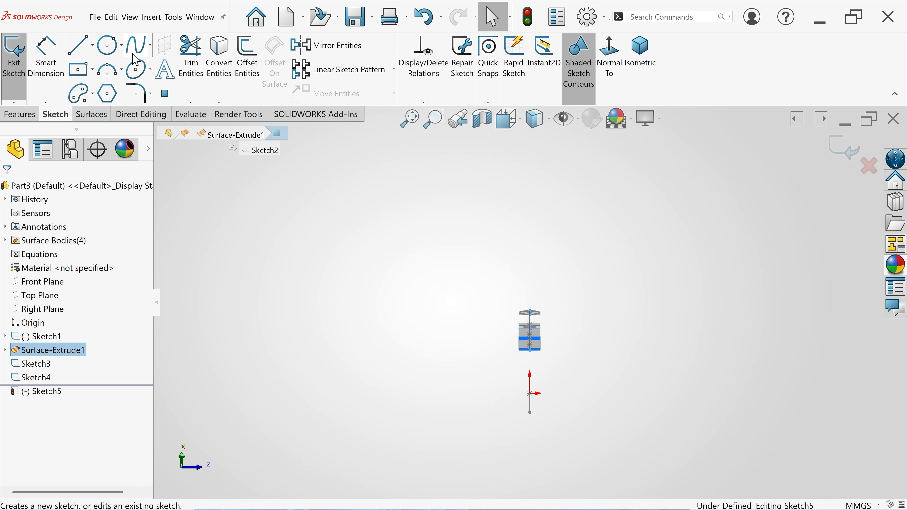
{"action": "left_click", "coordinate": [109, 46]}
{"action": "left_click", "coordinate": [641, 50]}
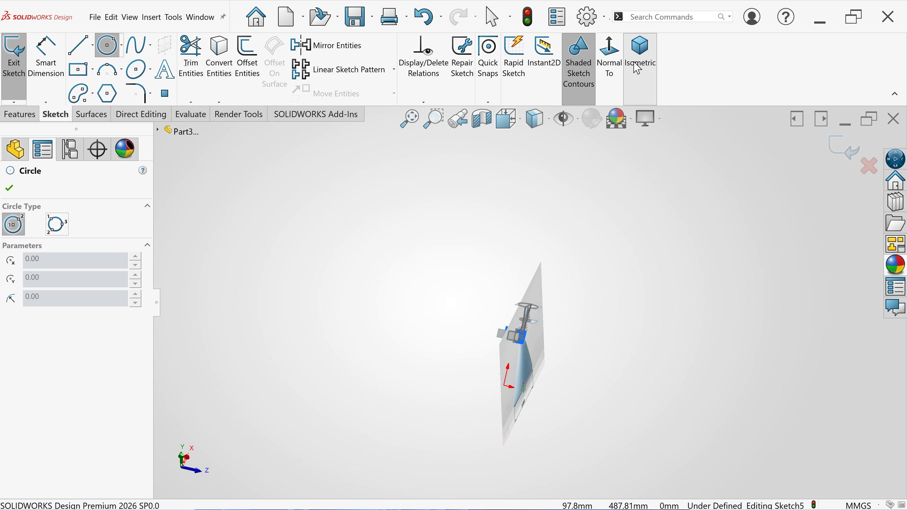
{"action": "scroll", "coordinate": [530, 290], "scroll_direction": "down", "scroll_amount": 5}
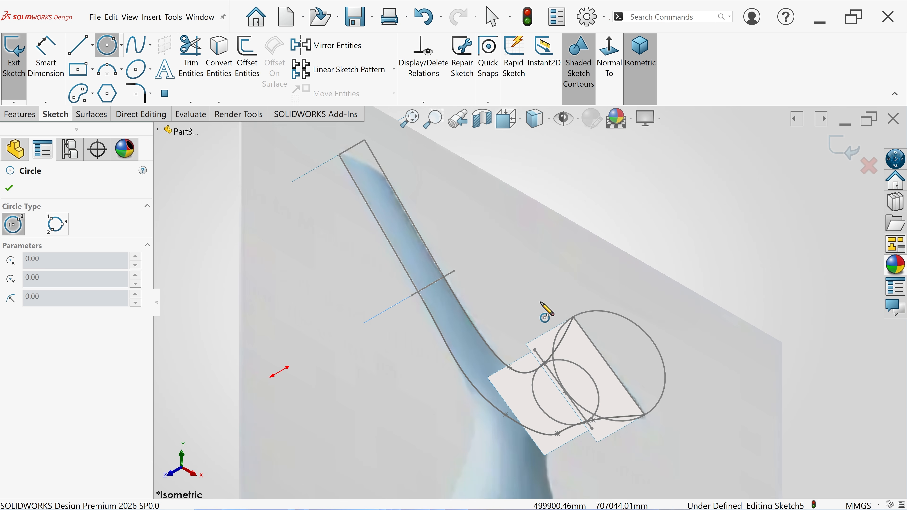
{"action": "middle_click_drag", "start_coordinate": [510, 255], "coordinate": [554, 283]}
{"action": "scroll", "coordinate": [369, 284], "scroll_direction": "down", "scroll_amount": 4}
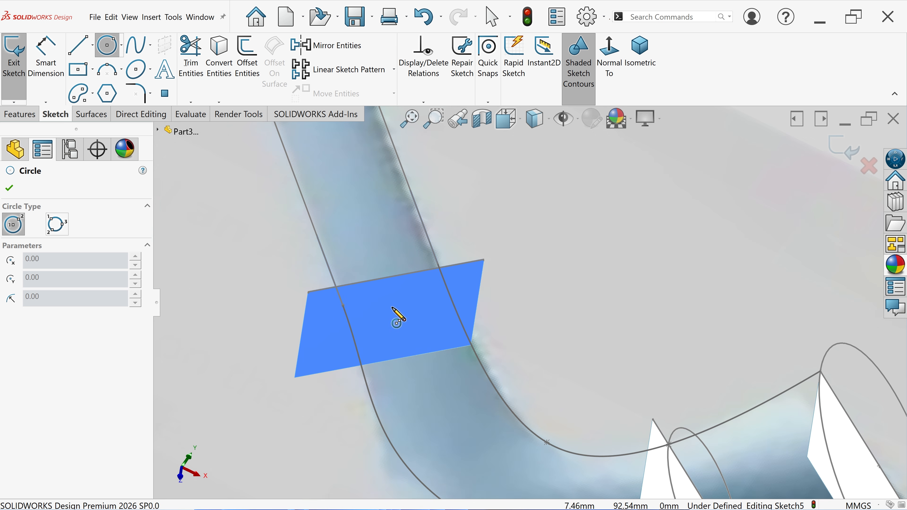
{"action": "left_click_drag", "start_coordinate": [395, 298], "coordinate": [432, 303]}
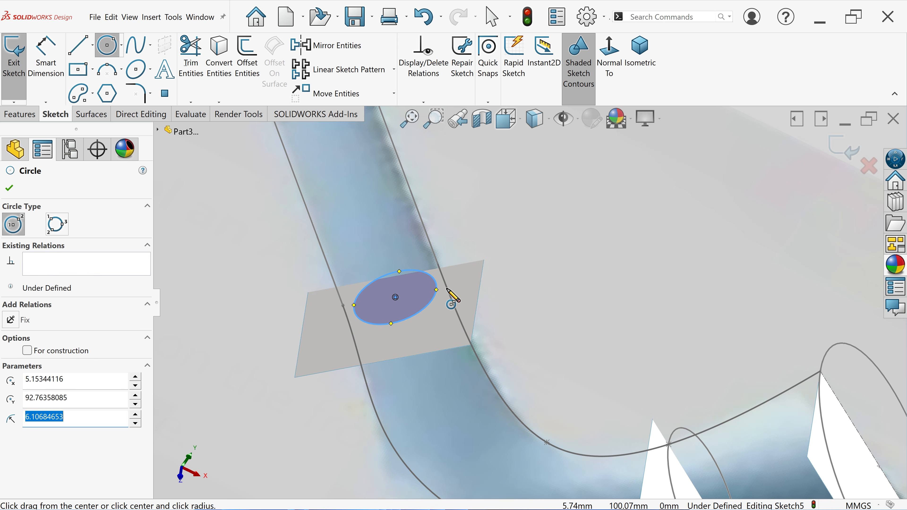
{"action": "right_click", "coordinate": [479, 252]}
{"action": "left_click", "coordinate": [508, 260]}
Step: Place sketch points on the two opposite quadrants of the left spout's lower circle that face the profile curves
{"action": "scroll", "coordinate": [454, 290], "scroll_direction": "down", "scroll_amount": 2}
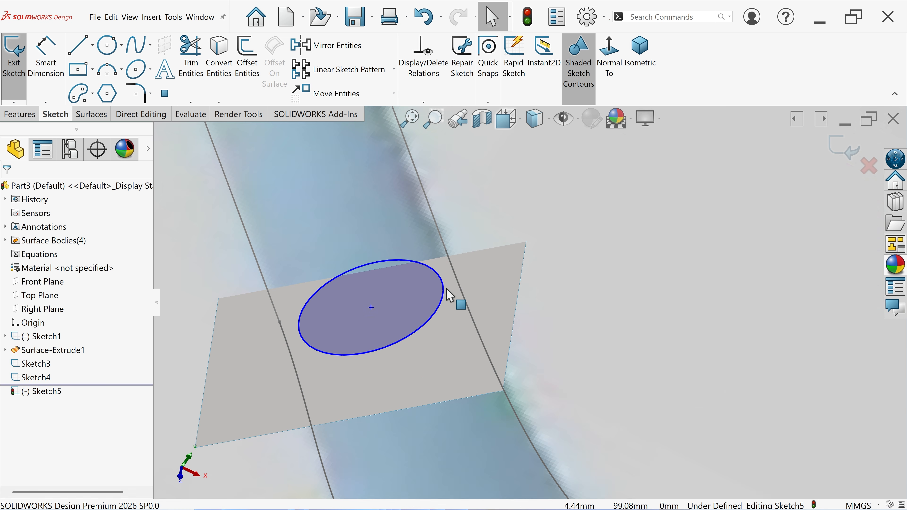
{"action": "scroll", "coordinate": [430, 293], "scroll_direction": "down", "scroll_amount": 1}
{"action": "left_click", "coordinate": [164, 94]}
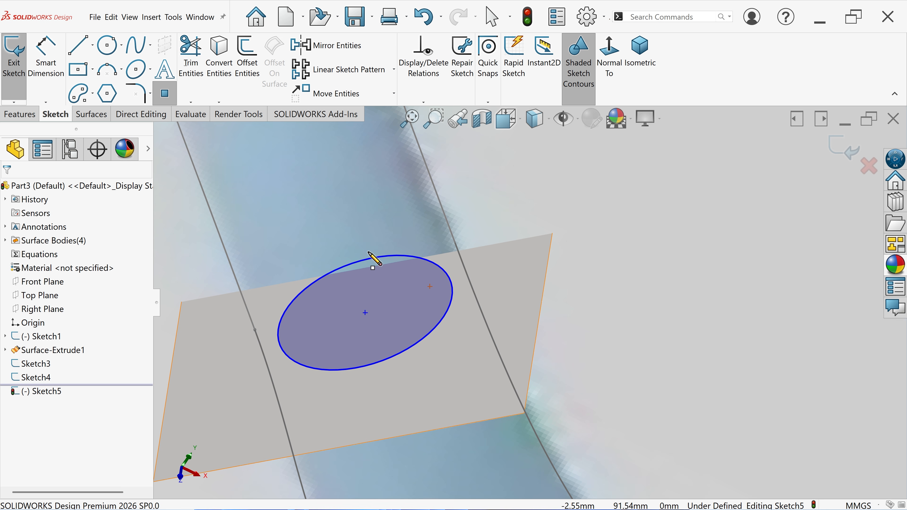
{"action": "left_click", "coordinate": [452, 298]}
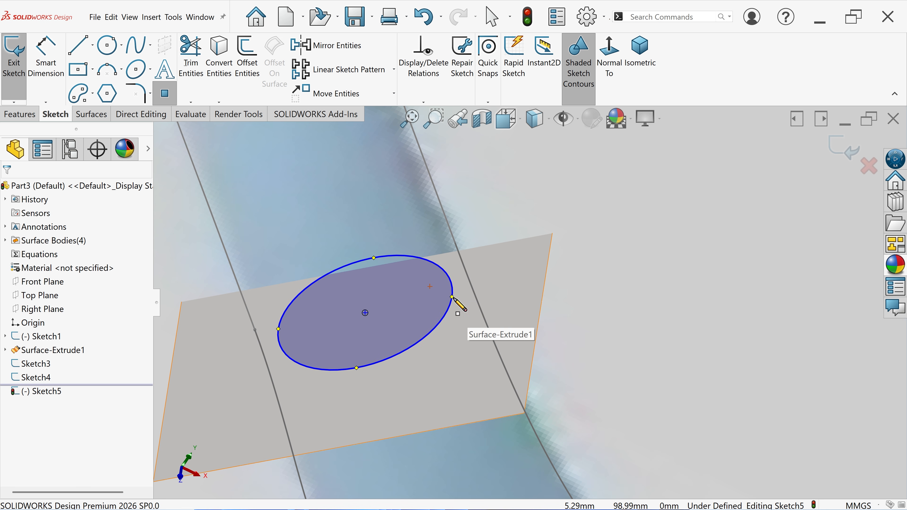
{"action": "left_click", "coordinate": [279, 329]}
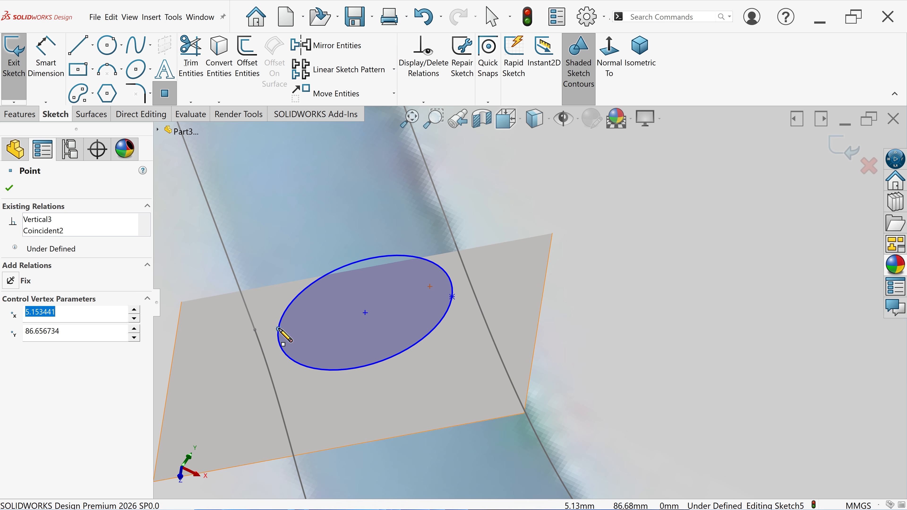
{"action": "right_click", "coordinate": [525, 288]}
{"action": "left_click", "coordinate": [564, 299]}
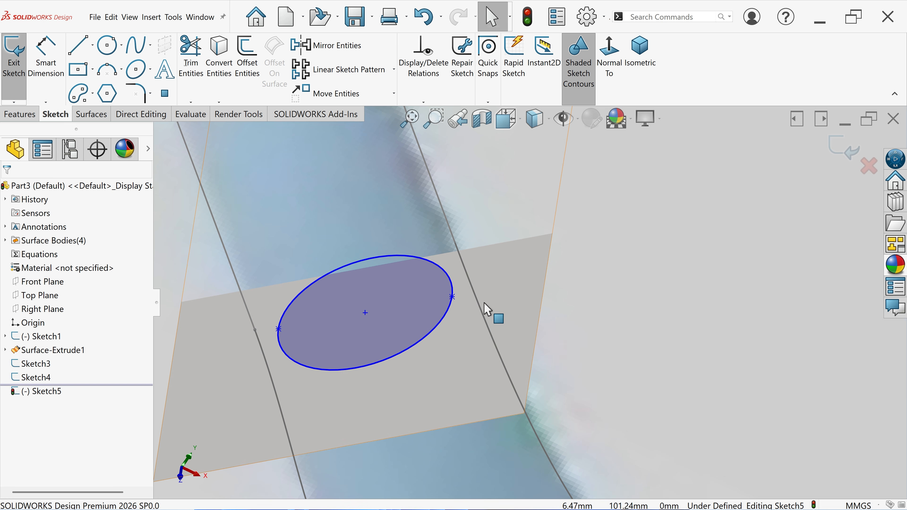
Step: Add Pierce relations from the two quadrant points to the inner profile spline and the outer straight profile line, and finish the sketch
{"action": "left_click", "coordinate": [453, 297]}
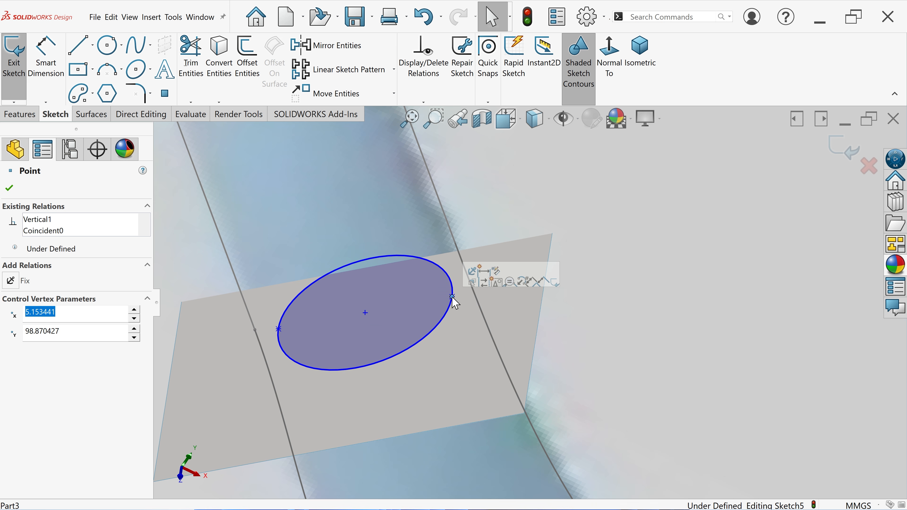
{"action": "left_click", "coordinate": [476, 299], "text": "ctrl"}
{"action": "left_click", "coordinate": [520, 274]}
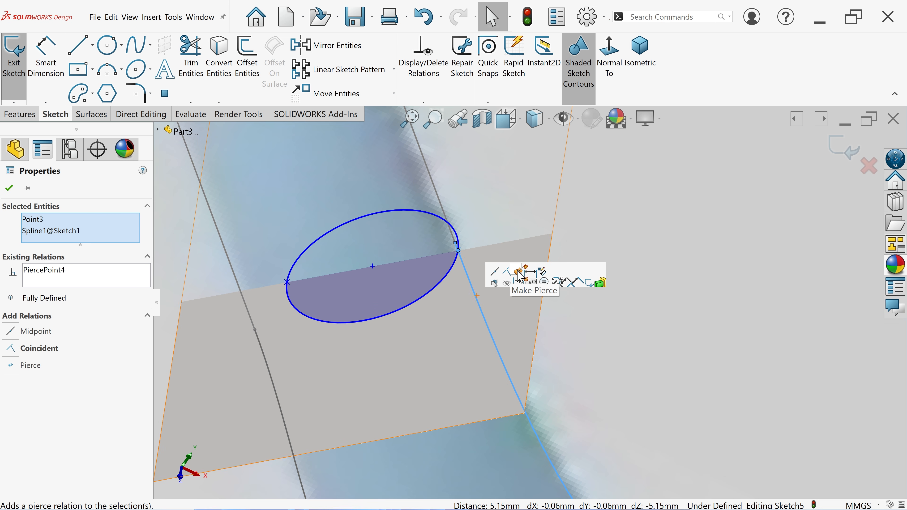
{"action": "left_click", "coordinate": [287, 283]}
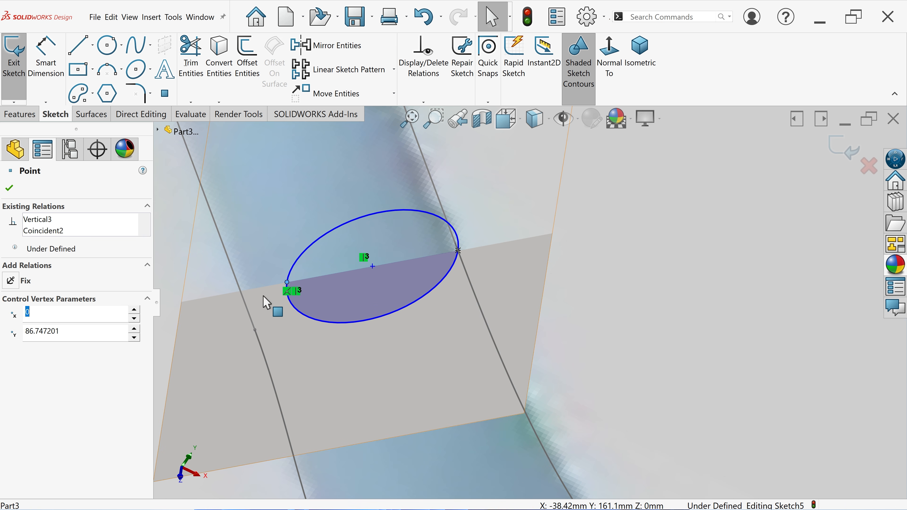
{"action": "left_click", "coordinate": [249, 312], "text": "ctrl"}
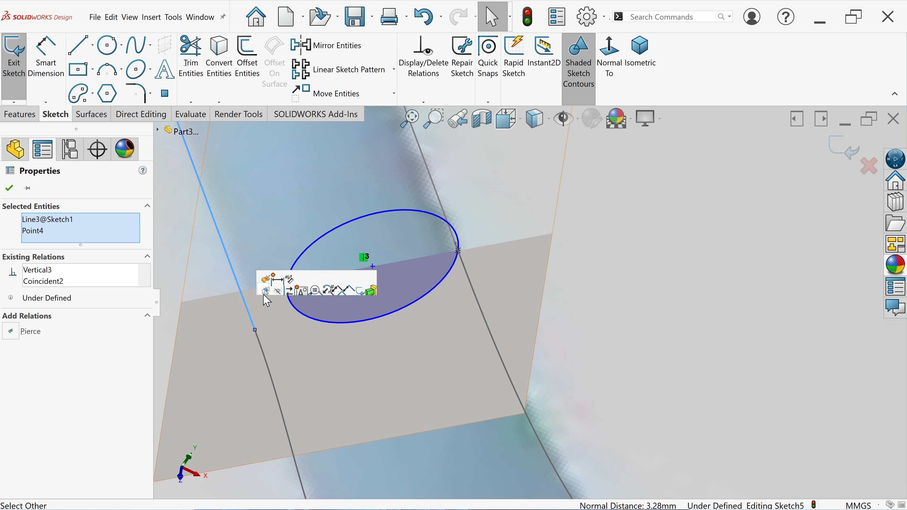
{"action": "left_click", "coordinate": [268, 281]}
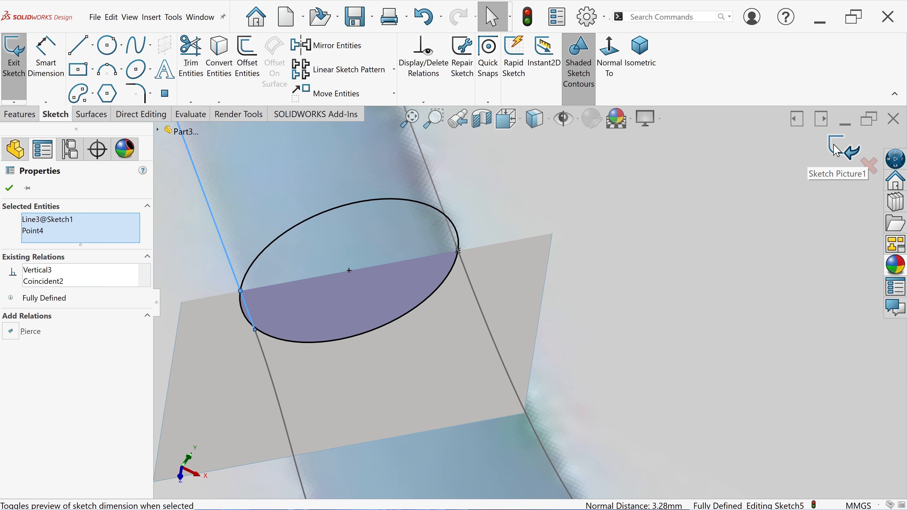
{"action": "left_click", "coordinate": [843, 148]}
Step: Sketch a circle of about 7.8 mm radius on the left spout's mouth surface, from the mouth line's midpoint to its endpoint, and finish the sketch
{"action": "scroll", "coordinate": [540, 266], "scroll_direction": "up", "scroll_amount": 5}
{"action": "scroll", "coordinate": [537, 268], "scroll_direction": "up", "scroll_amount": 5}
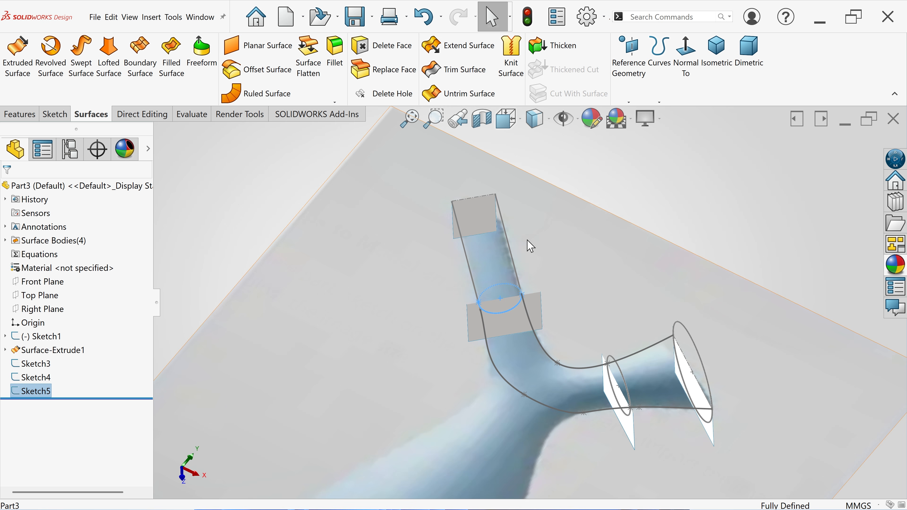
{"action": "scroll", "coordinate": [492, 249], "scroll_direction": "down", "scroll_amount": 4}
{"action": "left_click", "coordinate": [490, 250]}
{"action": "left_click", "coordinate": [504, 229]}
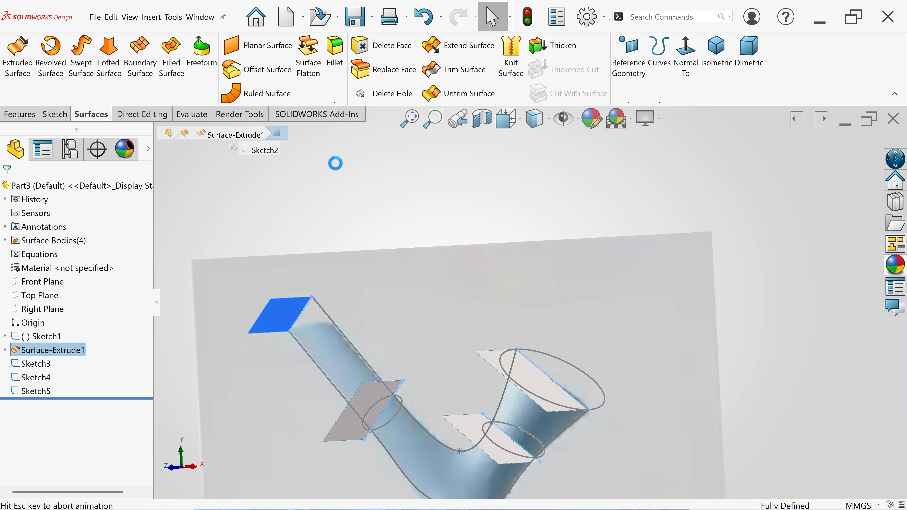
{"action": "left_click", "coordinate": [107, 50]}
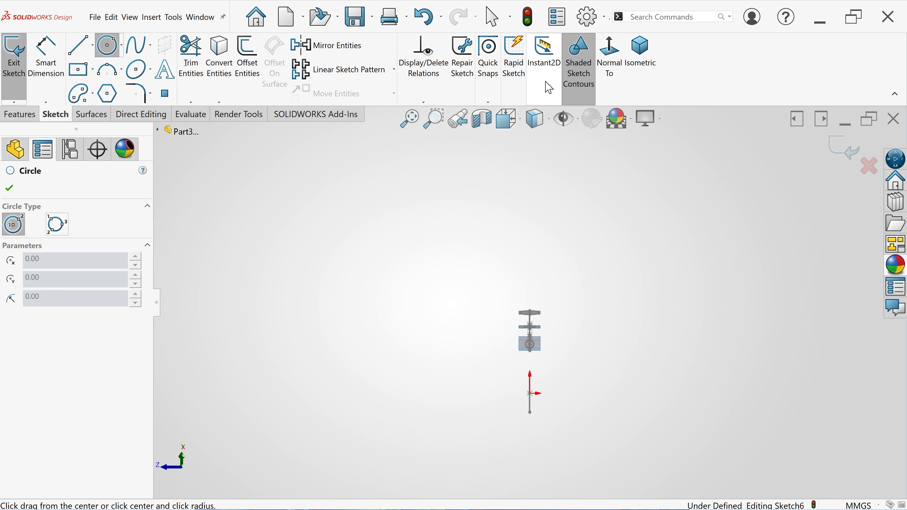
{"action": "left_click", "coordinate": [640, 53]}
{"action": "scroll", "coordinate": [475, 246], "scroll_direction": "down", "scroll_amount": 8}
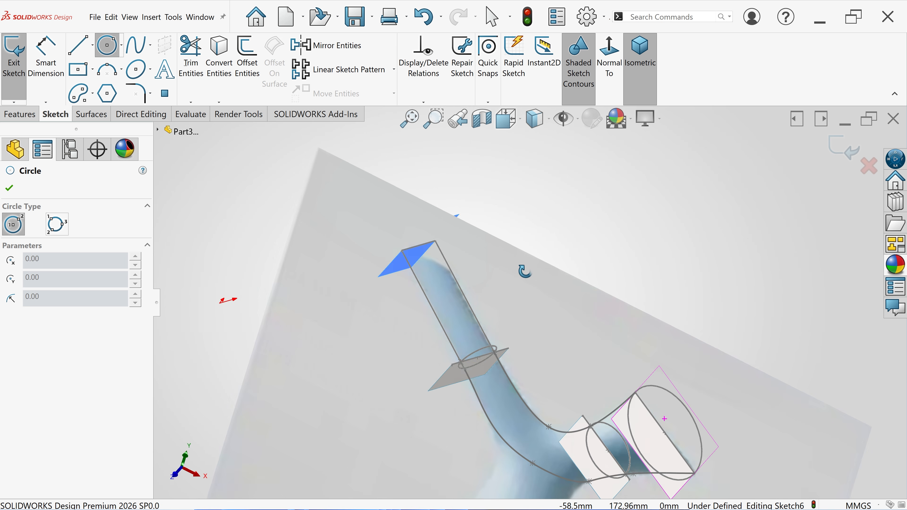
{"action": "scroll", "coordinate": [458, 273], "scroll_direction": "down", "scroll_amount": 4}
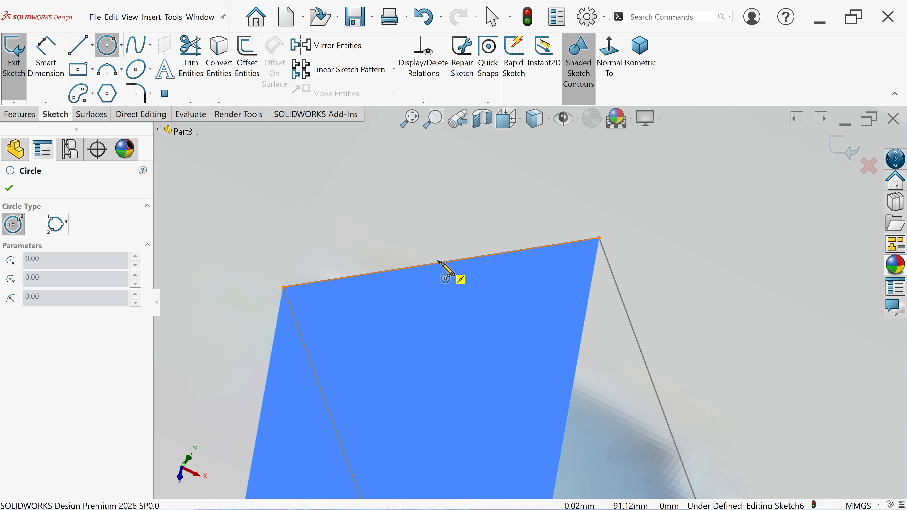
{"action": "left_click", "coordinate": [441, 263]}
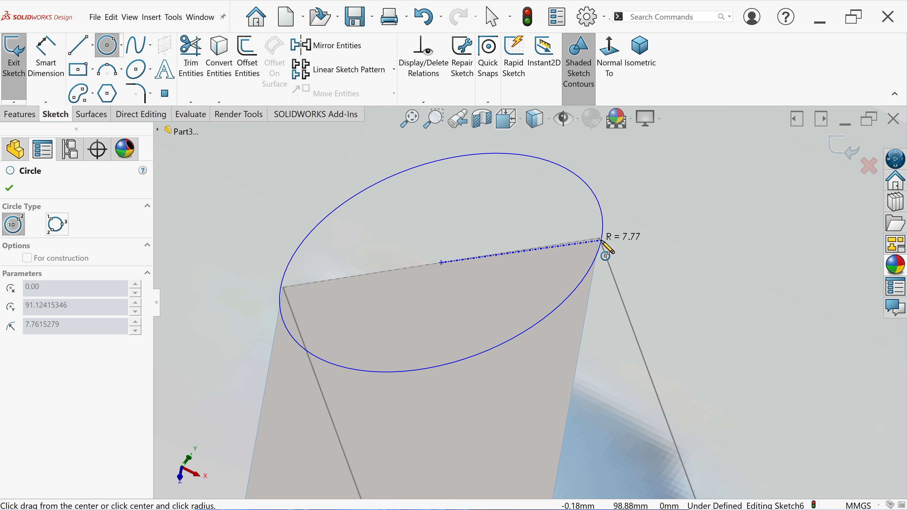
{"action": "left_click", "coordinate": [601, 238]}
{"action": "right_click", "coordinate": [553, 229]}
{"action": "left_click", "coordinate": [577, 240]}
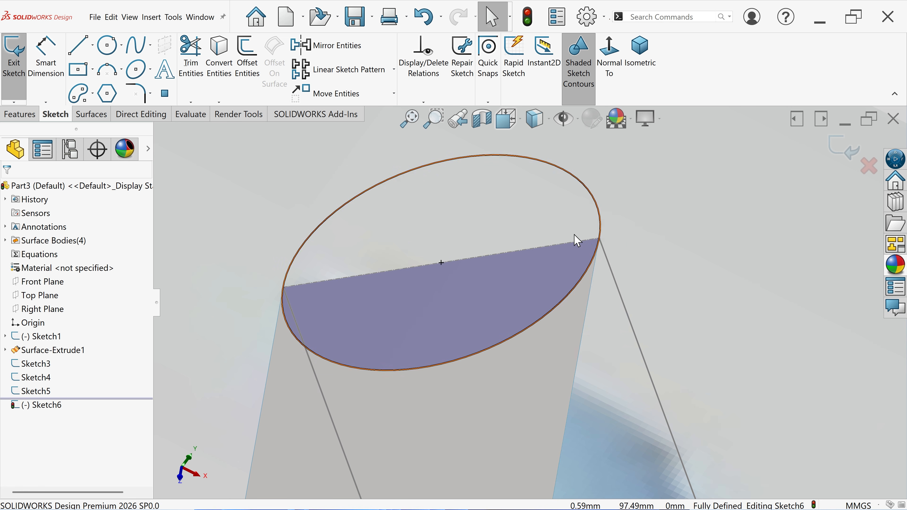
{"action": "scroll", "coordinate": [585, 248], "scroll_direction": "up", "scroll_amount": 3}
{"action": "scroll", "coordinate": [577, 282], "scroll_direction": "up", "scroll_amount": 3}
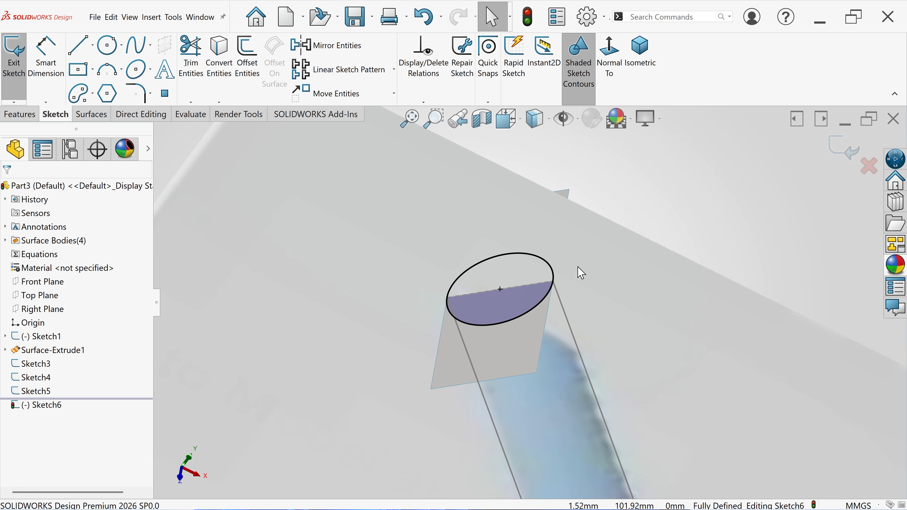
{"action": "scroll", "coordinate": [585, 275], "scroll_direction": "up", "scroll_amount": 3}
{"action": "left_click", "coordinate": [839, 152]}
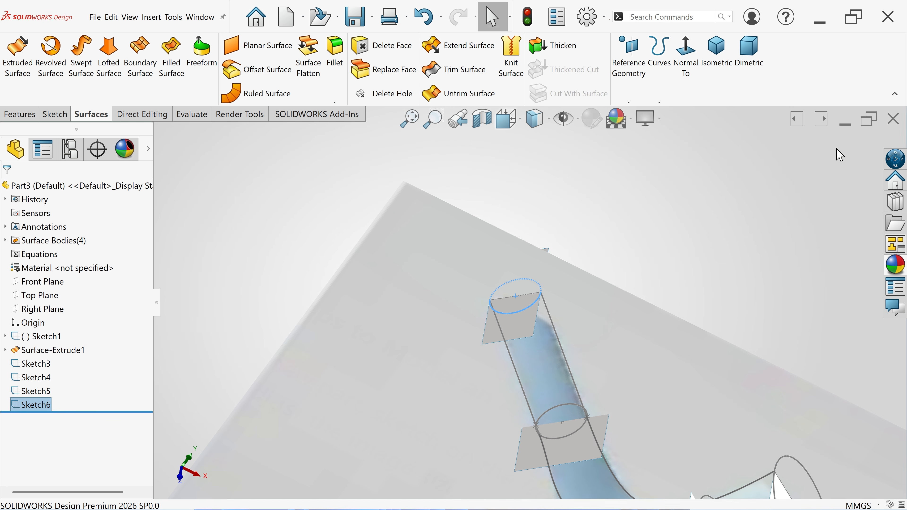
Step: Hide the extruded reference surfaces of Surface-Extrude1 so only the profile curves and circles are displayed
{"action": "scroll", "coordinate": [628, 244], "scroll_direction": "up", "scroll_amount": 3}
{"action": "middle_click_drag", "start_coordinate": [612, 269], "coordinate": [603, 235]}
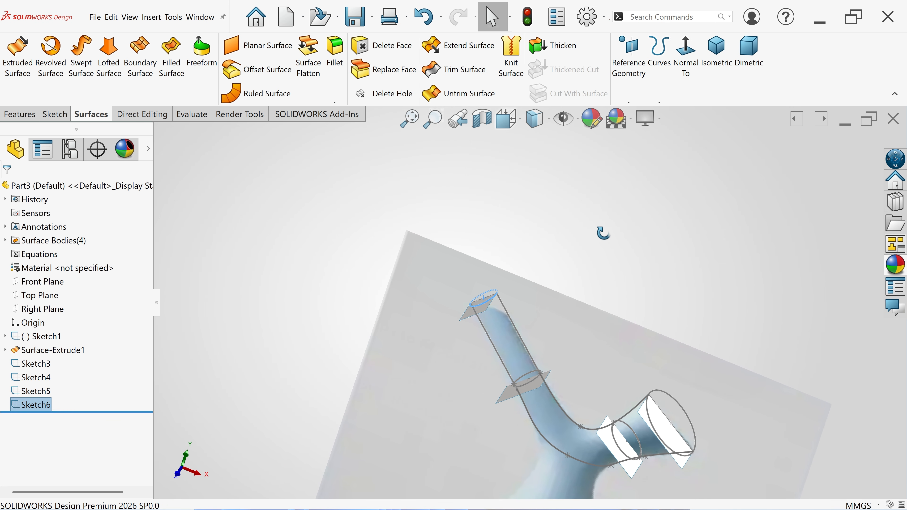
{"action": "scroll", "coordinate": [591, 279], "scroll_direction": "up", "scroll_amount": 2}
{"action": "scroll", "coordinate": [593, 285], "scroll_direction": "down", "scroll_amount": 4}
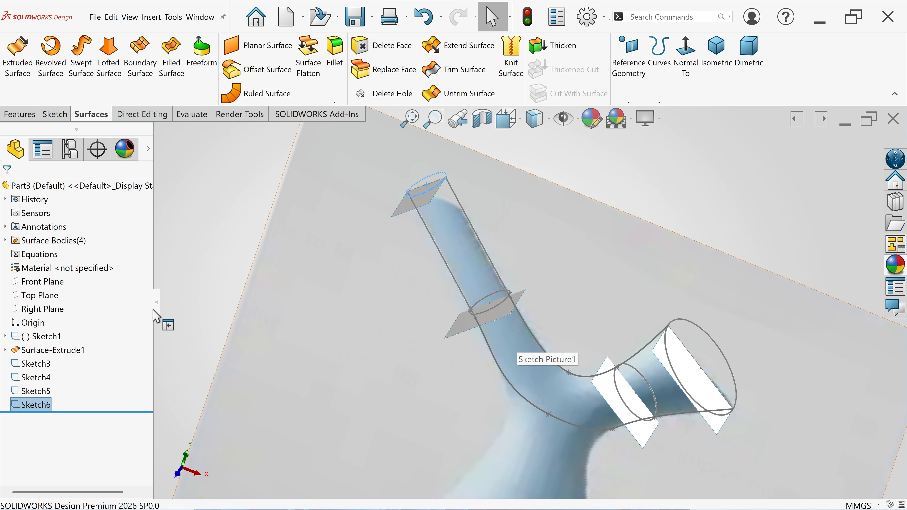
{"action": "left_click", "coordinate": [24, 247]}
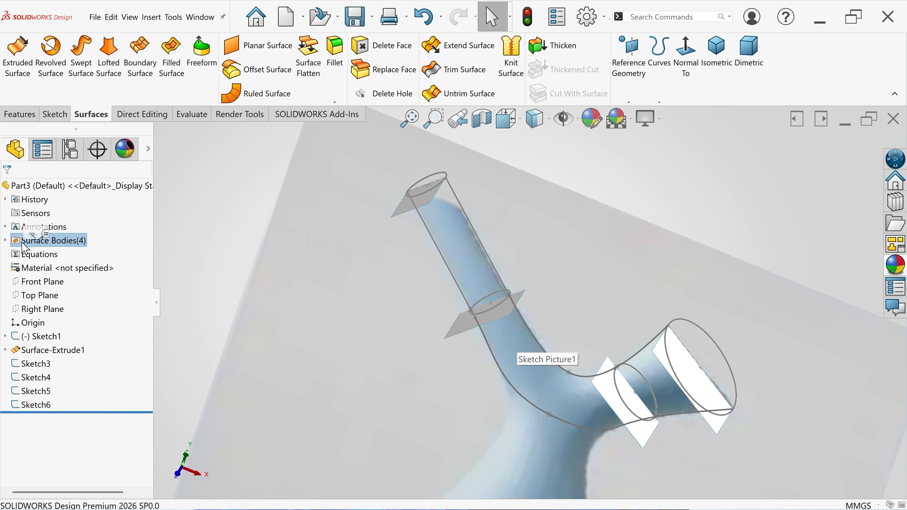
{"action": "left_click", "coordinate": [29, 352]}
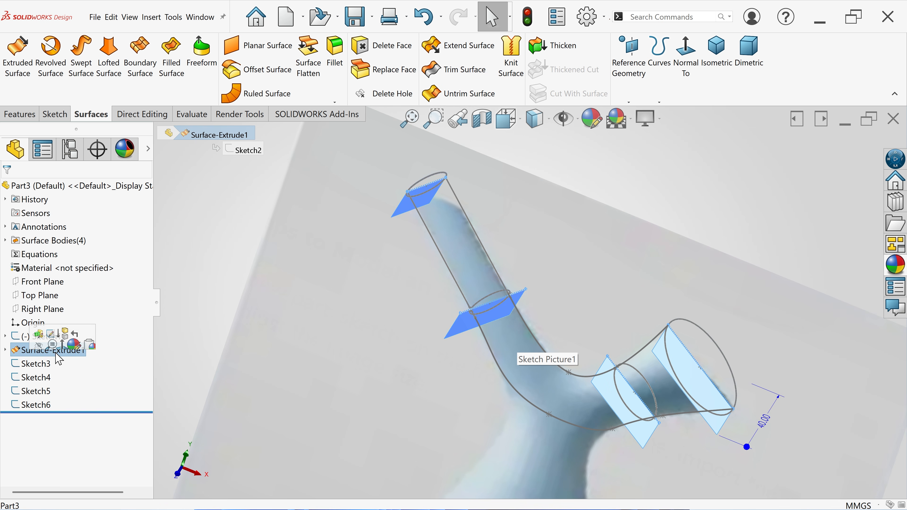
{"action": "left_click", "coordinate": [39, 345]}
{"action": "left_click", "coordinate": [244, 237]}
Step: Start a lofted surface through the four spout circles, selecting Sketch3, Sketch4, Sketch5 and Sketch6 as profiles from the flared mouth to the narrow one
{"action": "middle_click_drag", "start_coordinate": [430, 297], "coordinate": [441, 318]}
{"action": "middle_click_drag", "start_coordinate": [667, 380], "coordinate": [617, 352], "text": "ctrl"}
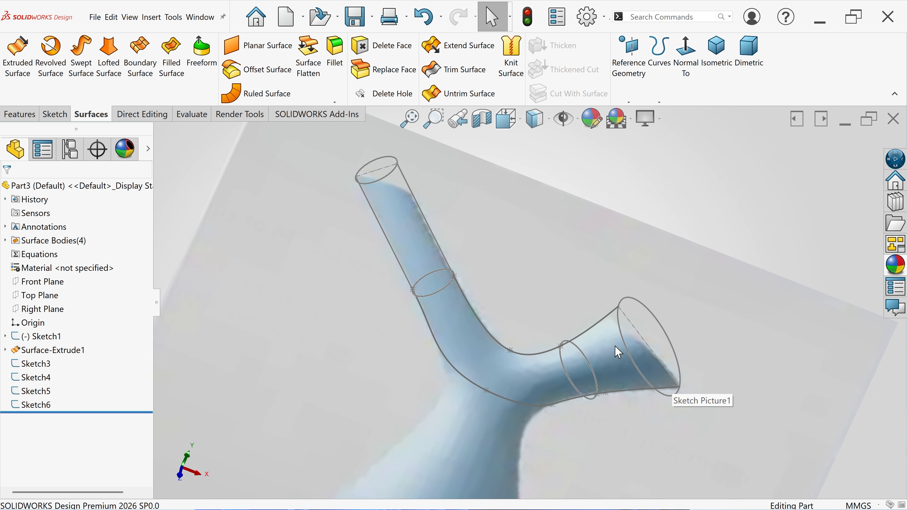
{"action": "scroll", "coordinate": [523, 306], "scroll_direction": "down", "scroll_amount": 2}
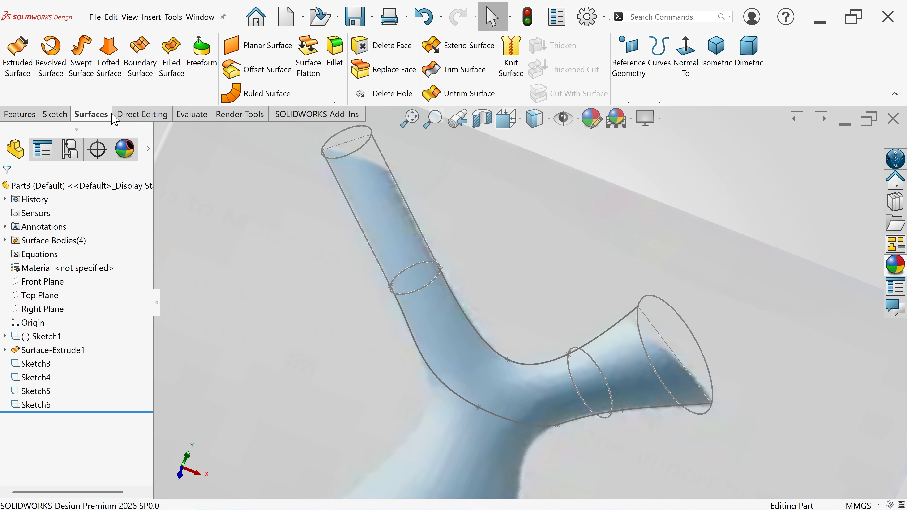
{"action": "left_click", "coordinate": [109, 73]}
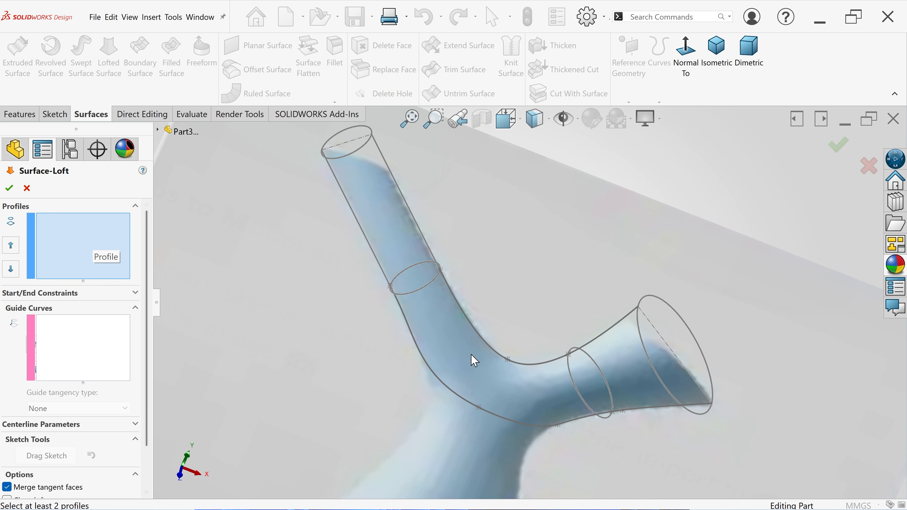
{"action": "scroll", "coordinate": [644, 358], "scroll_direction": "down", "scroll_amount": 2}
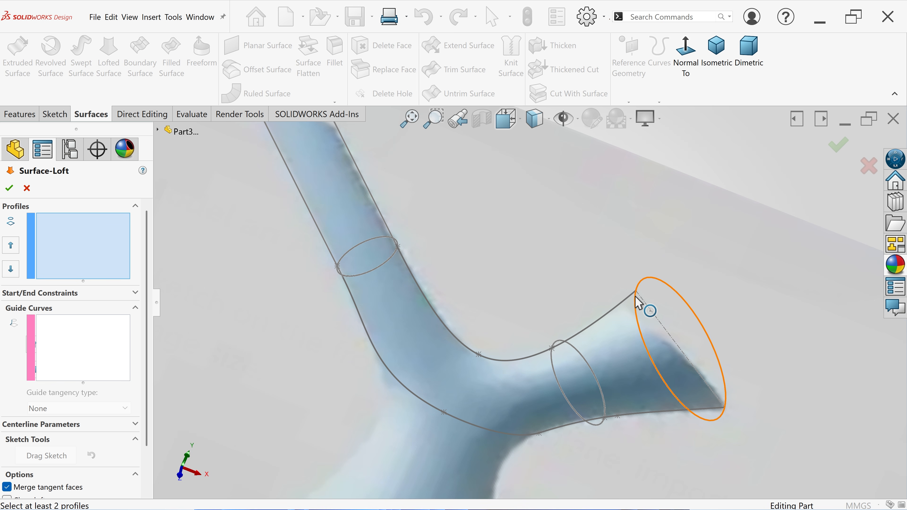
{"action": "left_click", "coordinate": [638, 303]}
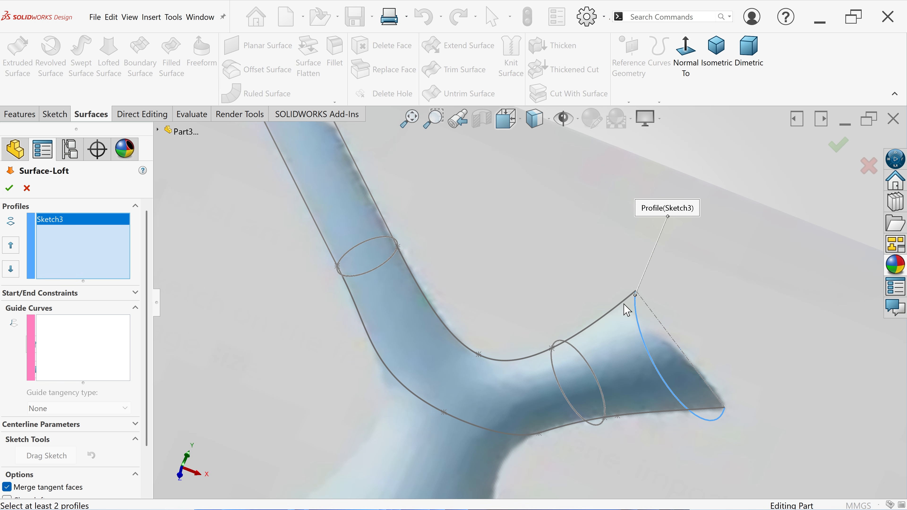
{"action": "left_click", "coordinate": [558, 345]}
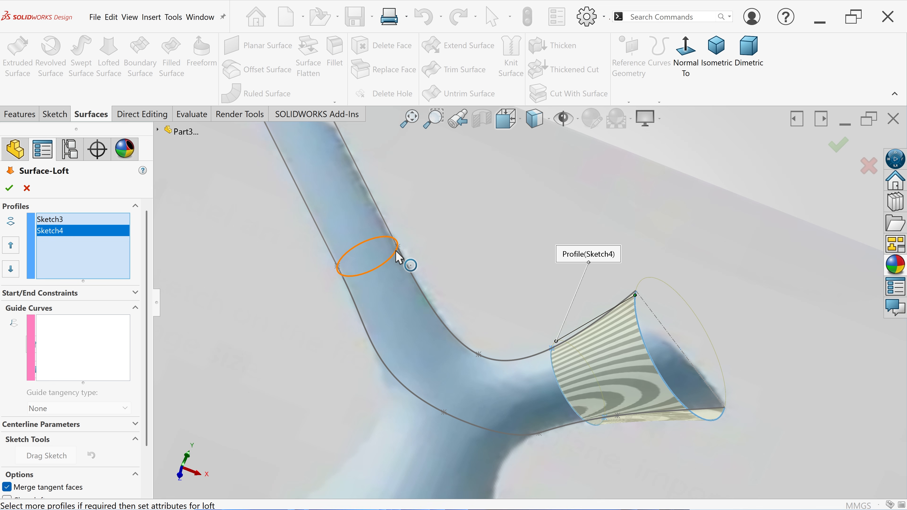
{"action": "left_click", "coordinate": [403, 261]}
{"action": "mouse_move", "coordinate": [426, 223]}
{"action": "middle_mouse_down"}
{"action": "mouse_move", "coordinate": [419, 187]}
{"action": "mouse_move", "coordinate": [418, 199]}
{"action": "middle_mouse_up"}
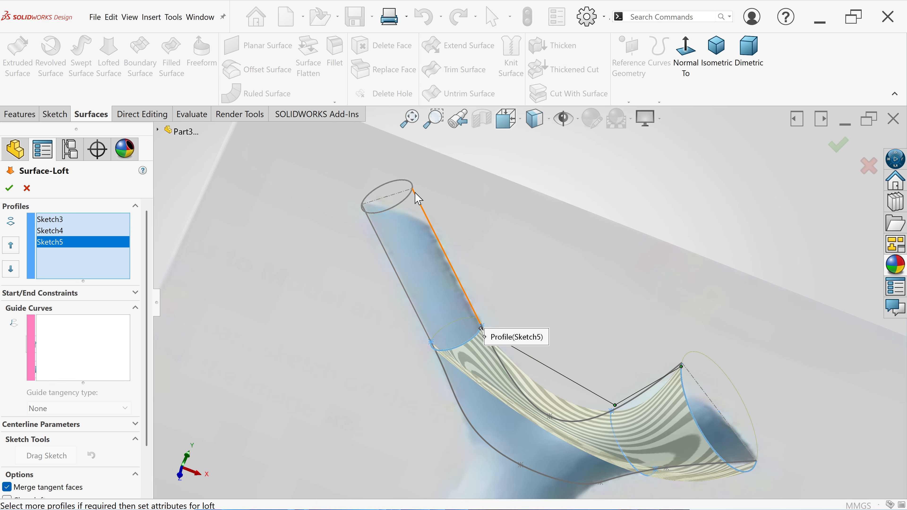
{"action": "left_click", "coordinate": [411, 193]}
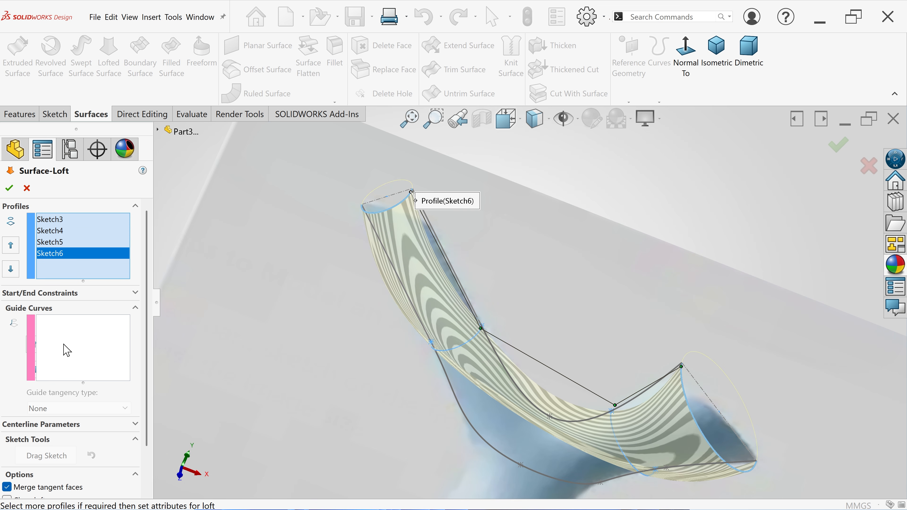
Step: Add the inner profile chain and the outer spline with its straight line as two open-group guide curves for the loft
{"action": "left_click", "coordinate": [67, 350]}
{"action": "left_click", "coordinate": [509, 371]}
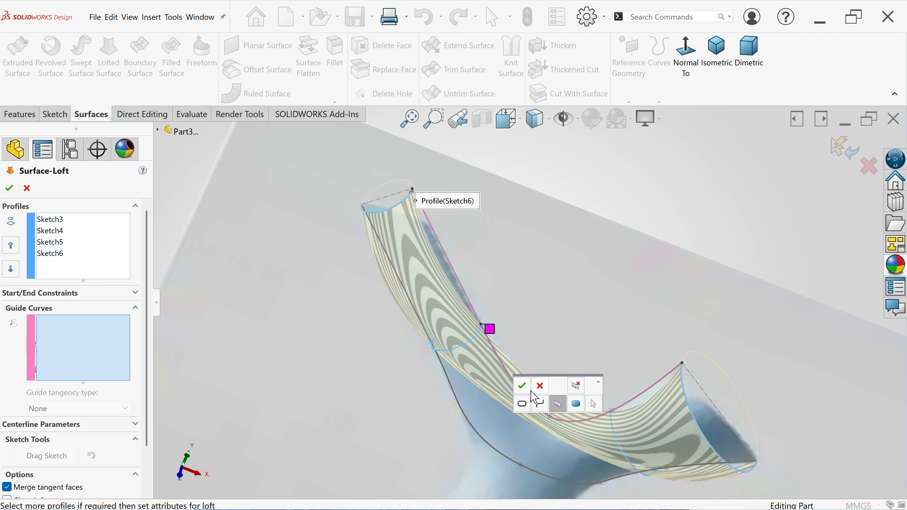
{"action": "left_click", "coordinate": [522, 386]}
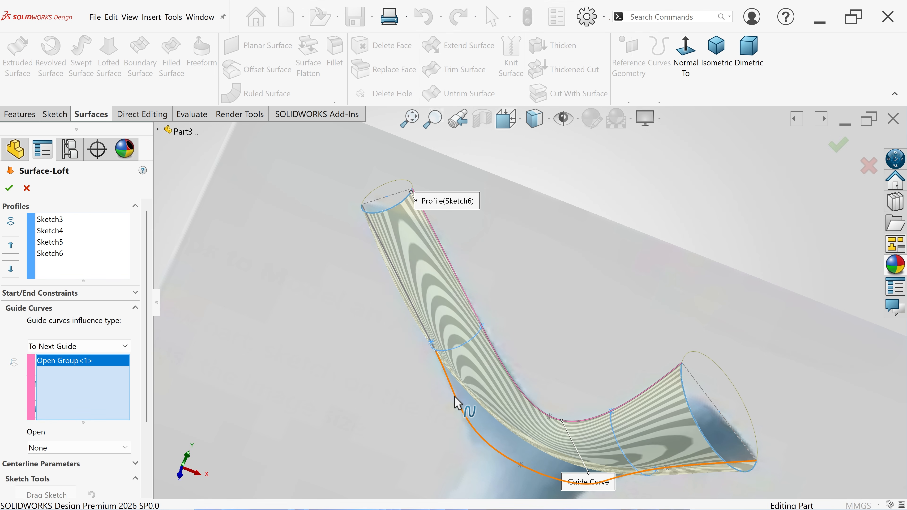
{"action": "left_click", "coordinate": [461, 403]}
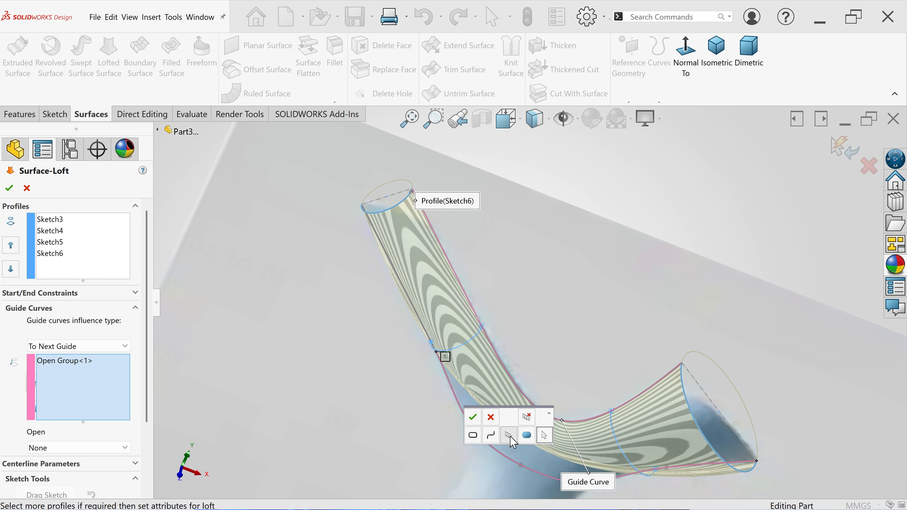
{"action": "left_click", "coordinate": [425, 331]}
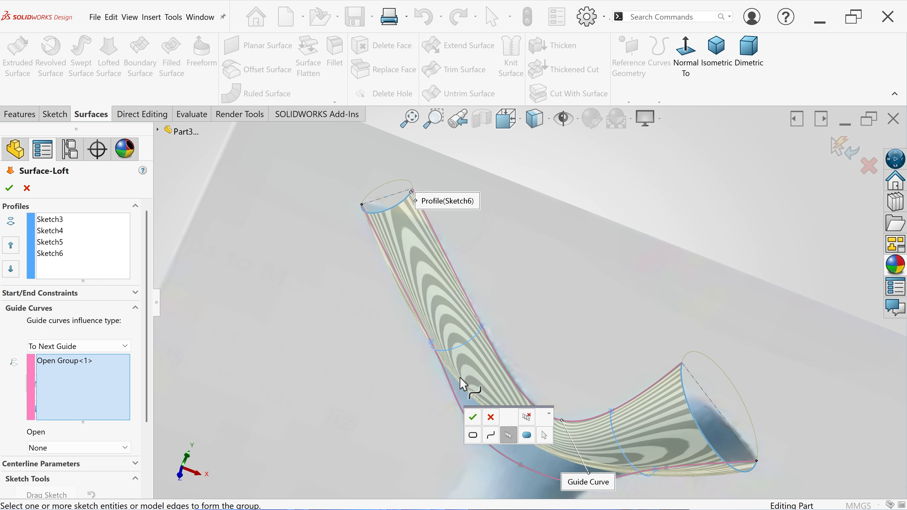
{"action": "left_click", "coordinate": [474, 418]}
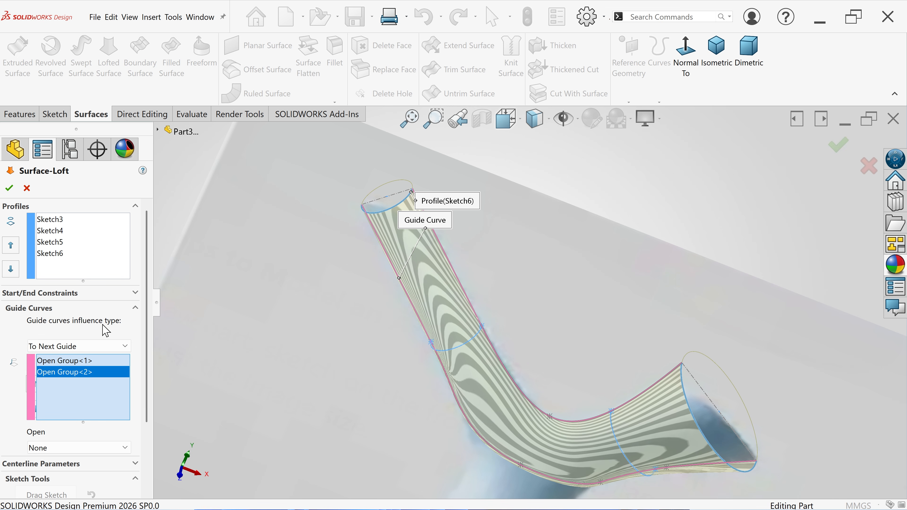
Step: Try the Normal To Profile start constraint on the loft and set it back to None
{"action": "left_click", "coordinate": [135, 293]}
{"action": "left_click", "coordinate": [87, 321]}
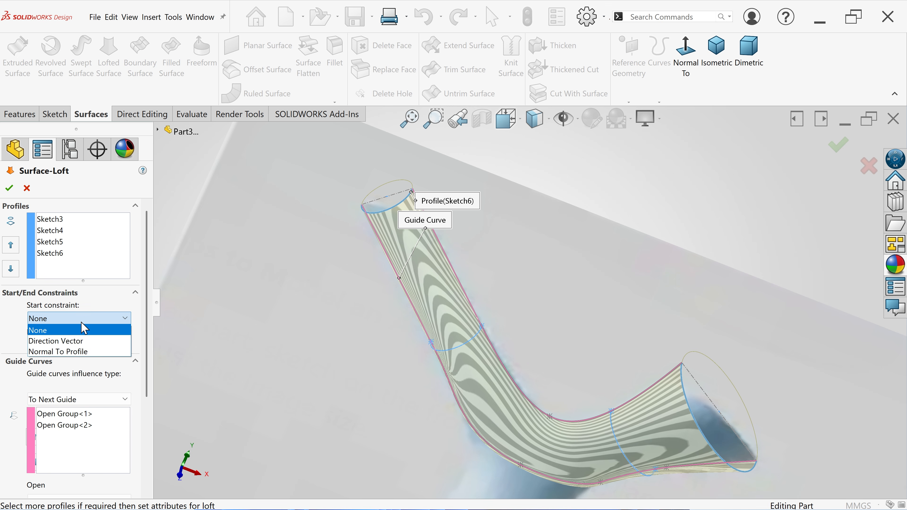
{"action": "left_click", "coordinate": [82, 352]}
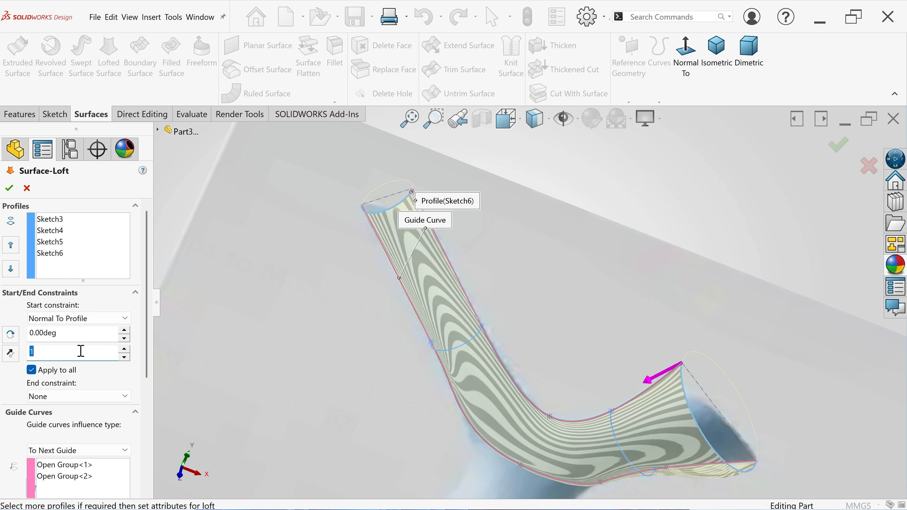
{"action": "left_click", "coordinate": [91, 318]}
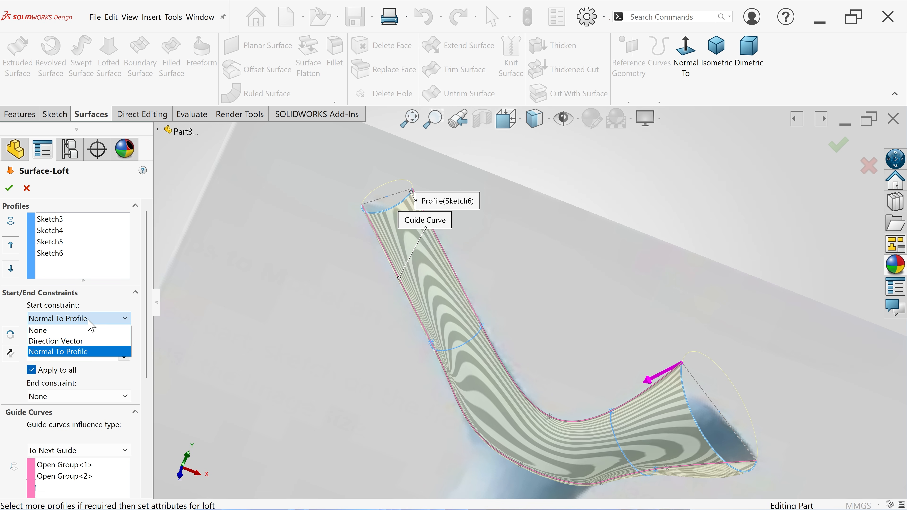
{"action": "left_click", "coordinate": [76, 331]}
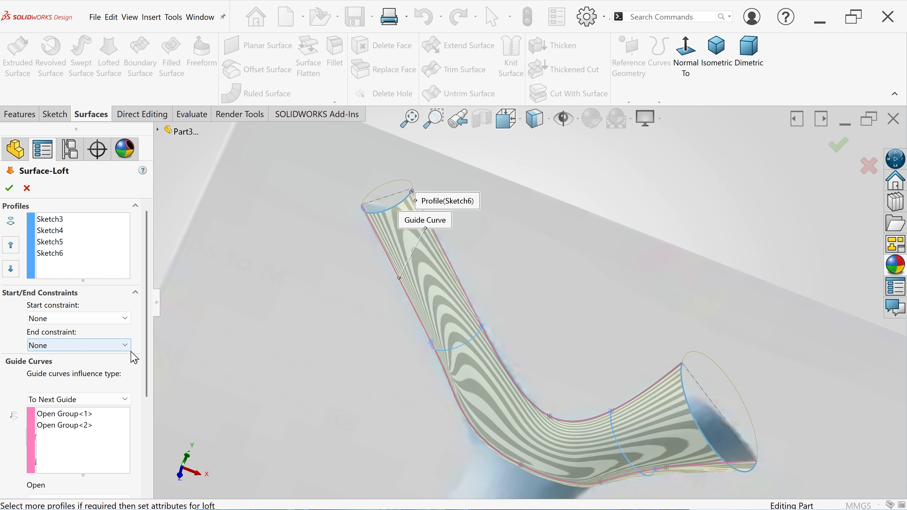
Step: Create the lofted spout surface with its start and end constraints at None
{"action": "middle_click_drag", "start_coordinate": [569, 342], "coordinate": [564, 323]}
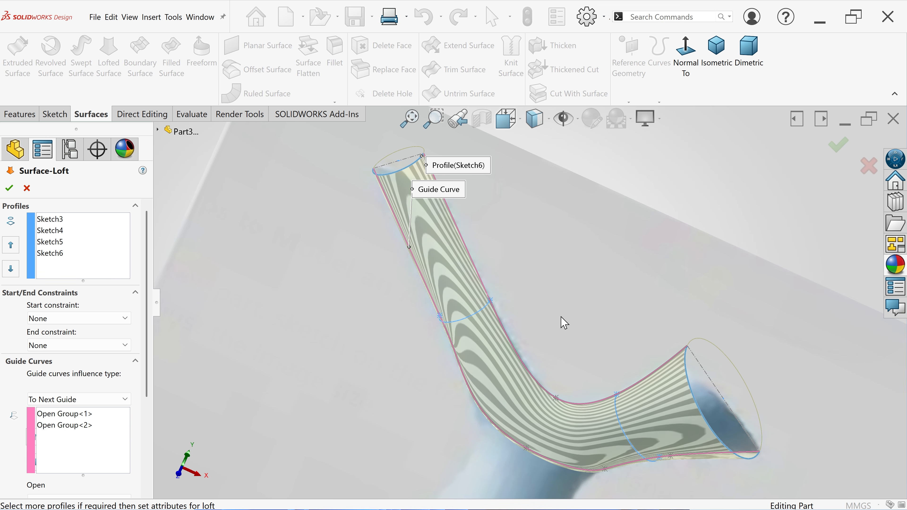
{"action": "left_click", "coordinate": [9, 190]}
{"action": "scroll", "coordinate": [541, 280], "scroll_direction": "up", "scroll_amount": 3}
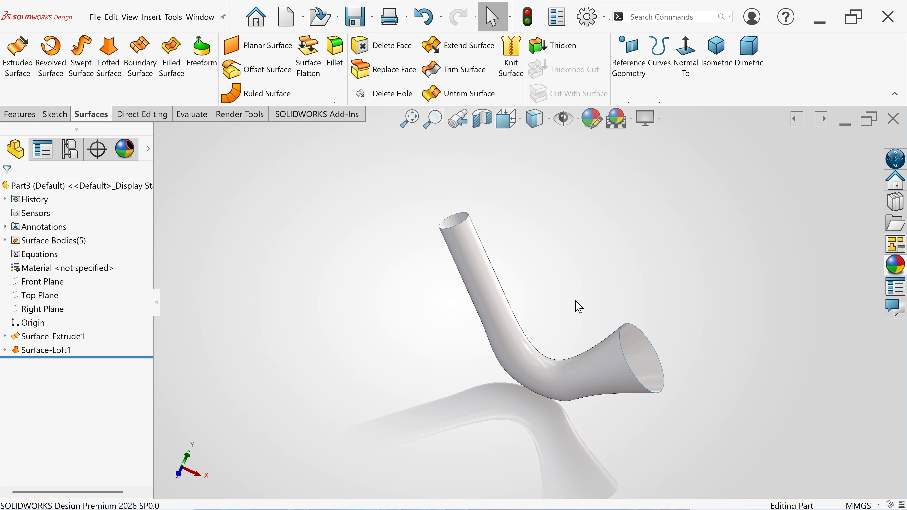
{"action": "middle_click_drag", "start_coordinate": [578, 306], "coordinate": [584, 341]}
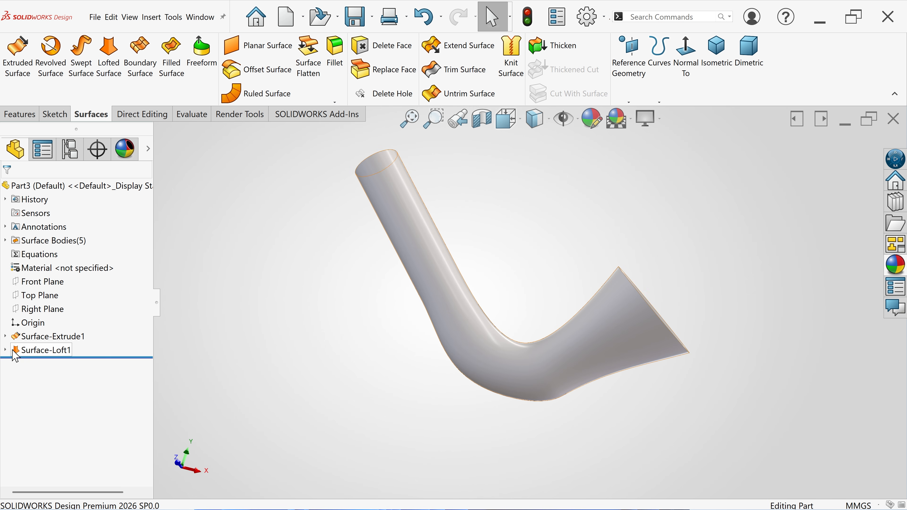
Step: Edit Sketch1, moving the outer spline's point below the flared spout to about X 33.13, Y 147.91 mm and adjusting the neighbouring point's tangent handle
{"action": "left_click", "coordinate": [5, 350]}
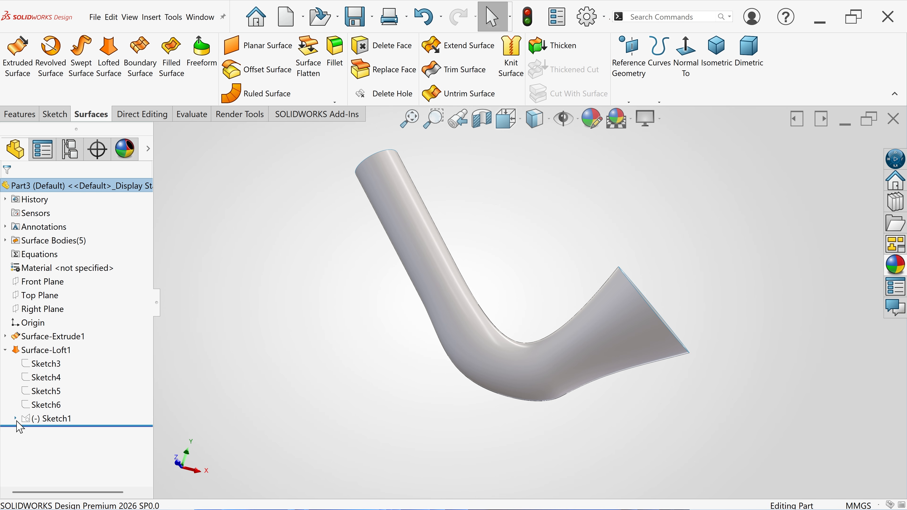
{"action": "left_click_drag", "start_coordinate": [20, 427], "coordinate": [40, 436]}
{"action": "left_click", "coordinate": [55, 434]}
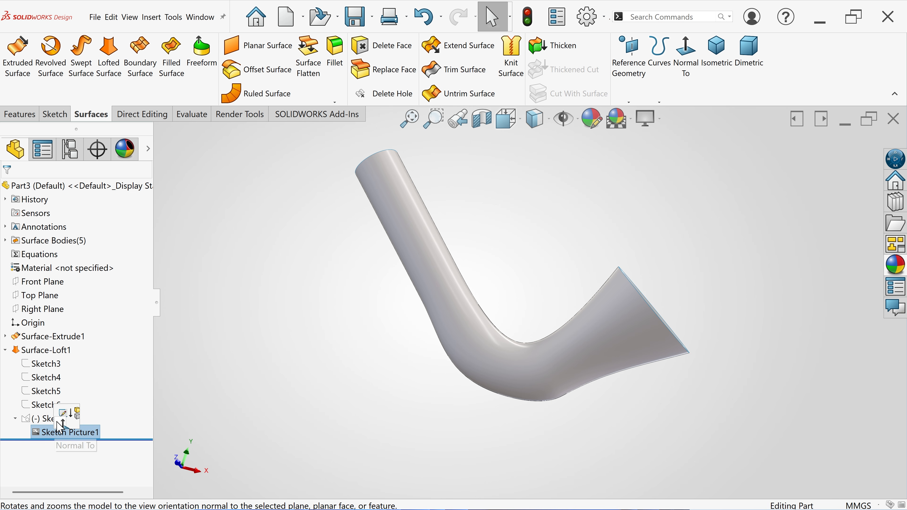
{"action": "left_click", "coordinate": [63, 415]}
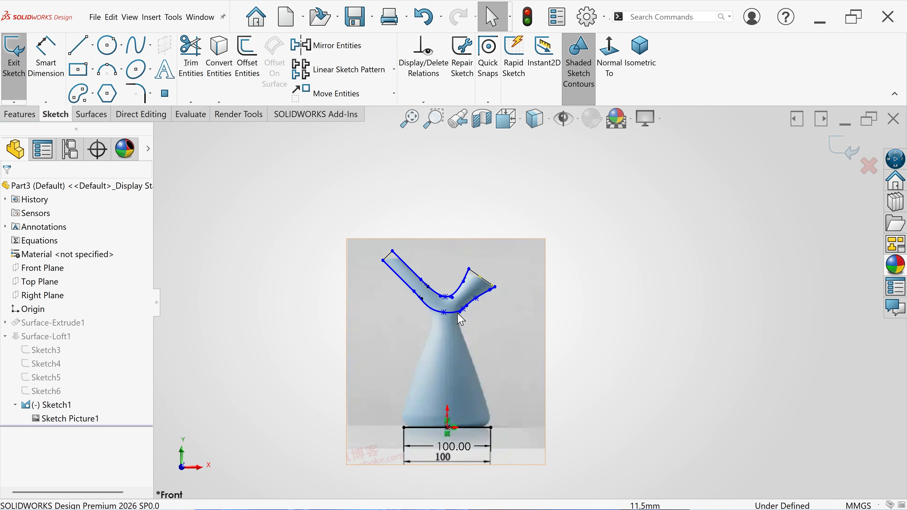
{"action": "scroll", "coordinate": [475, 309], "scroll_direction": "down", "scroll_amount": 5}
{"action": "scroll", "coordinate": [488, 301], "scroll_direction": "down", "scroll_amount": 4}
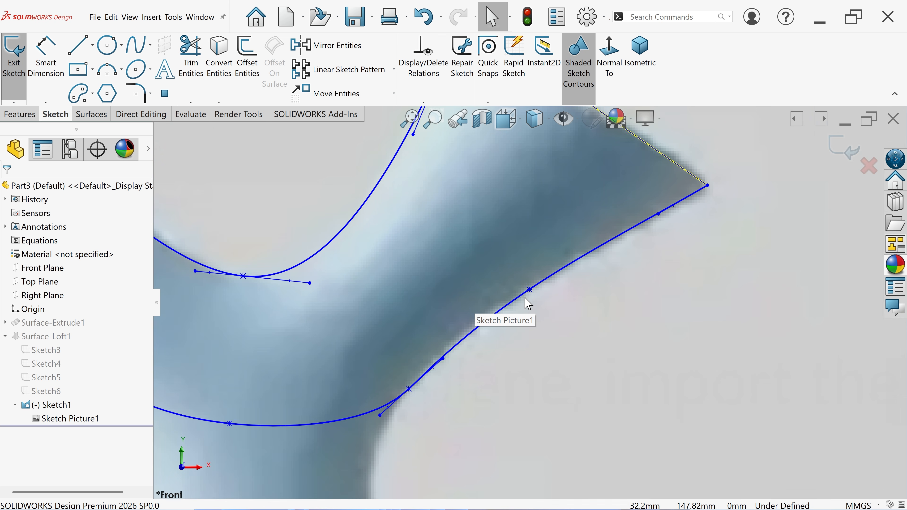
{"action": "left_click_drag", "start_coordinate": [530, 290], "coordinate": [533, 296]}
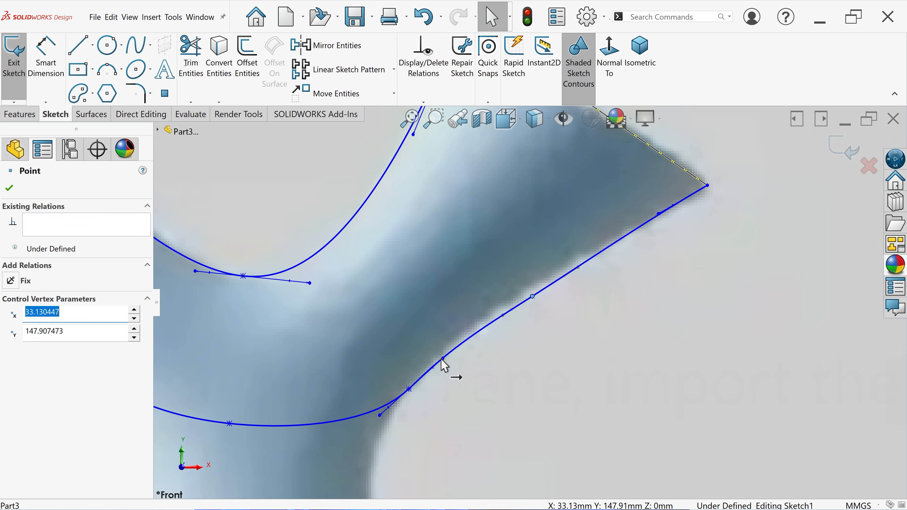
{"action": "left_click_drag", "start_coordinate": [442, 359], "coordinate": [448, 363]}
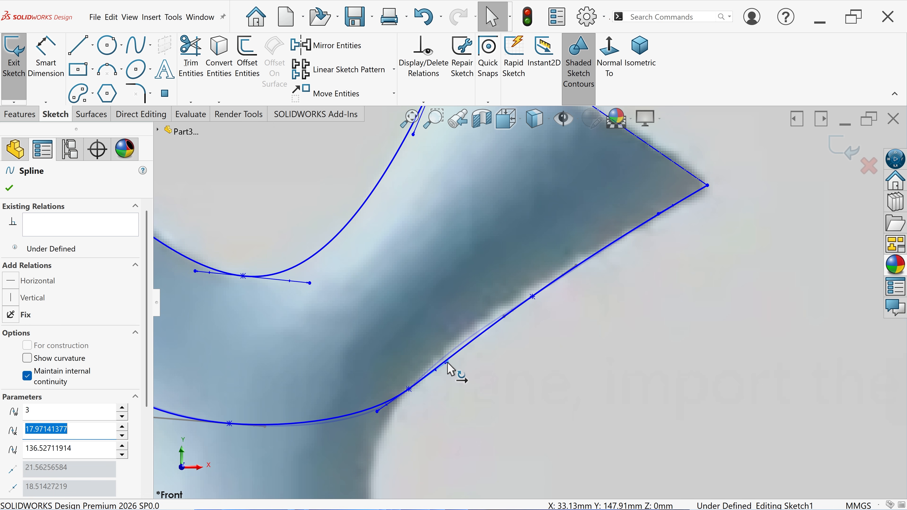
Step: Shorten the tangent handle at the outer spline's lowest point above the vase neck, and finish the sketch to rebuild the loft
{"action": "scroll", "coordinate": [530, 303], "scroll_direction": "up", "scroll_amount": 4}
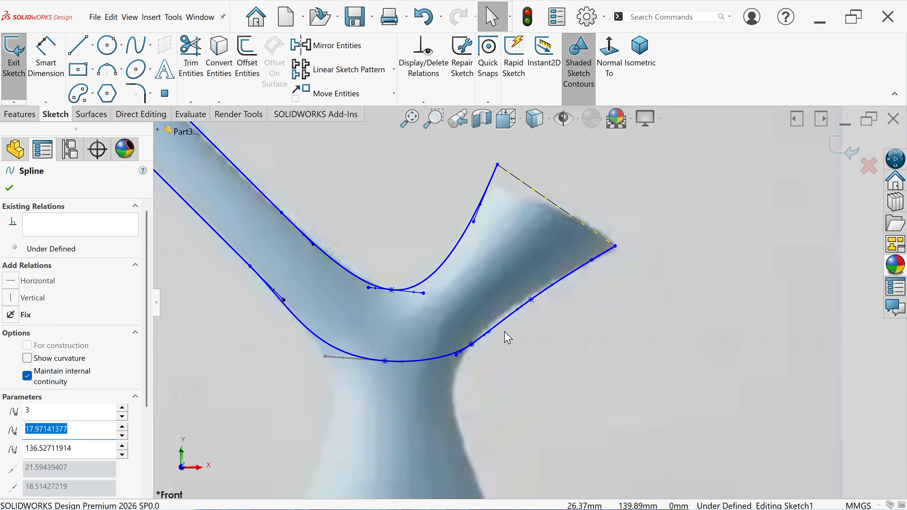
{"action": "scroll", "coordinate": [344, 359], "scroll_direction": "down", "scroll_amount": 1}
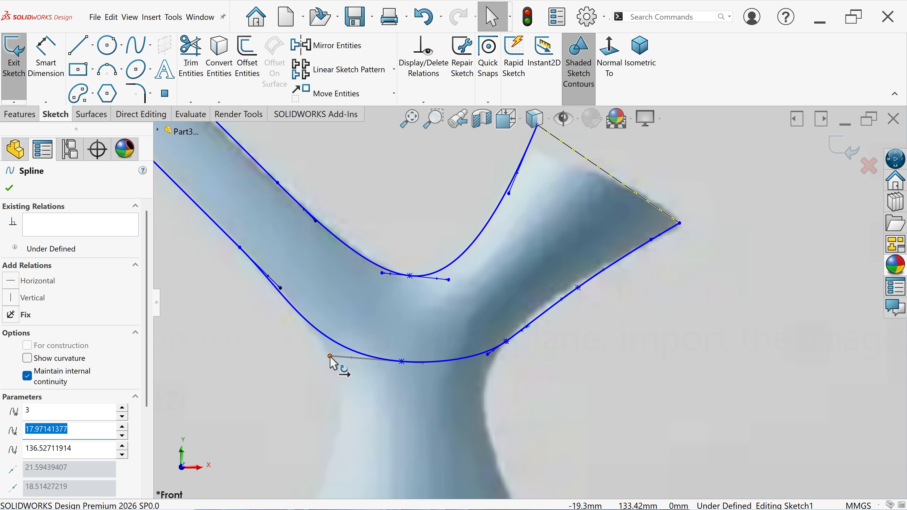
{"action": "left_click_drag", "start_coordinate": [329, 356], "coordinate": [347, 357]}
{"action": "scroll", "coordinate": [505, 337], "scroll_direction": "up", "scroll_amount": 1}
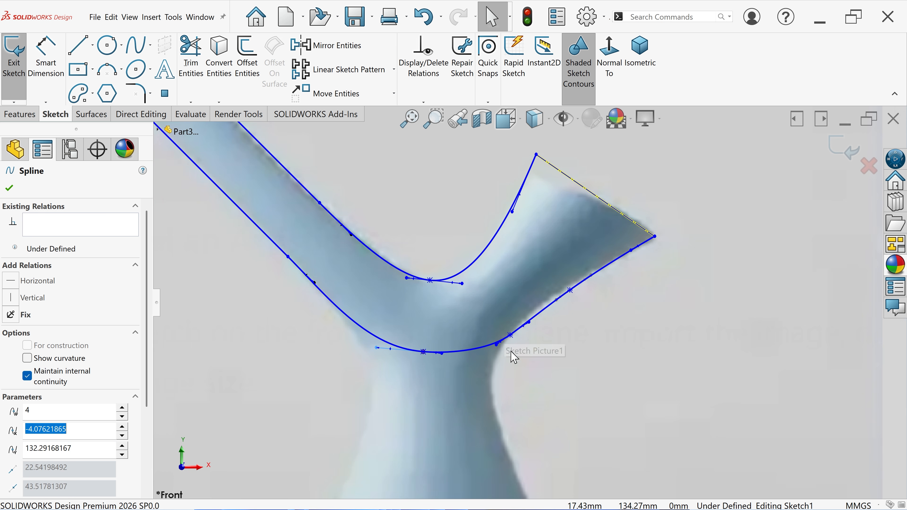
{"action": "scroll", "coordinate": [511, 351], "scroll_direction": "down", "scroll_amount": 1}
{"action": "left_click", "coordinate": [843, 148]}
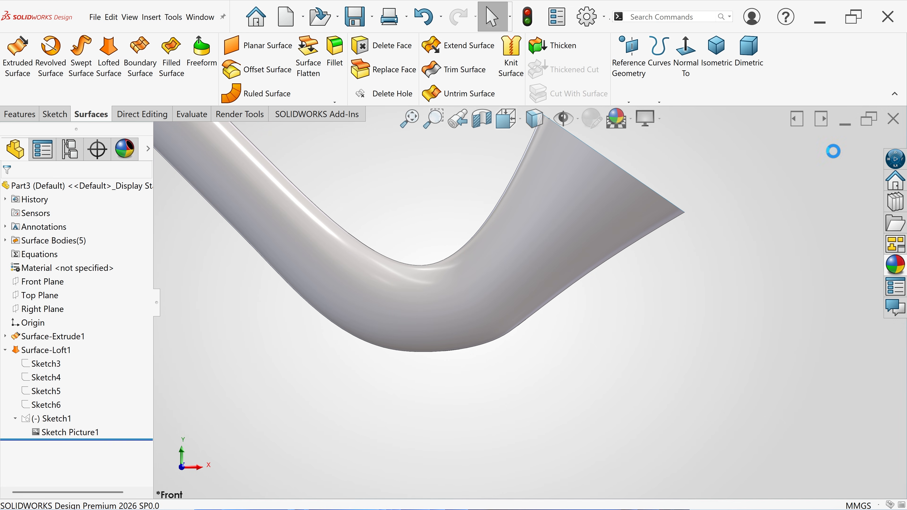
{"action": "scroll", "coordinate": [531, 322], "scroll_direction": "up", "scroll_amount": 3}
{"action": "mouse_move", "coordinate": [532, 311]}
{"action": "middle_mouse_down"}
{"action": "mouse_move", "coordinate": [496, 376]}
{"action": "mouse_move", "coordinate": [470, 297]}
{"action": "mouse_move", "coordinate": [512, 304]}
{"action": "mouse_move", "coordinate": [513, 342]}
{"action": "middle_mouse_up"}
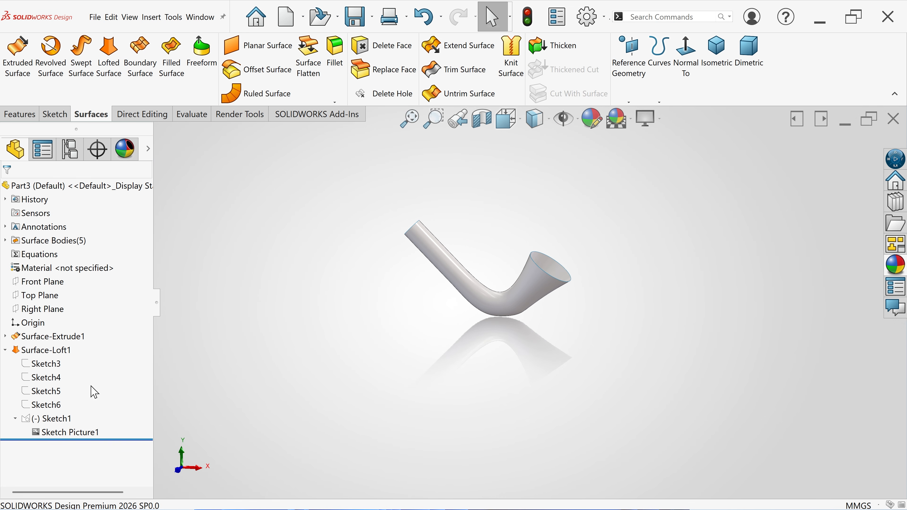
Step: Show Sketch1 under Surface-Loft1 so the reference picture is displayed behind the lofted spouts
{"action": "left_click", "coordinate": [6, 351]}
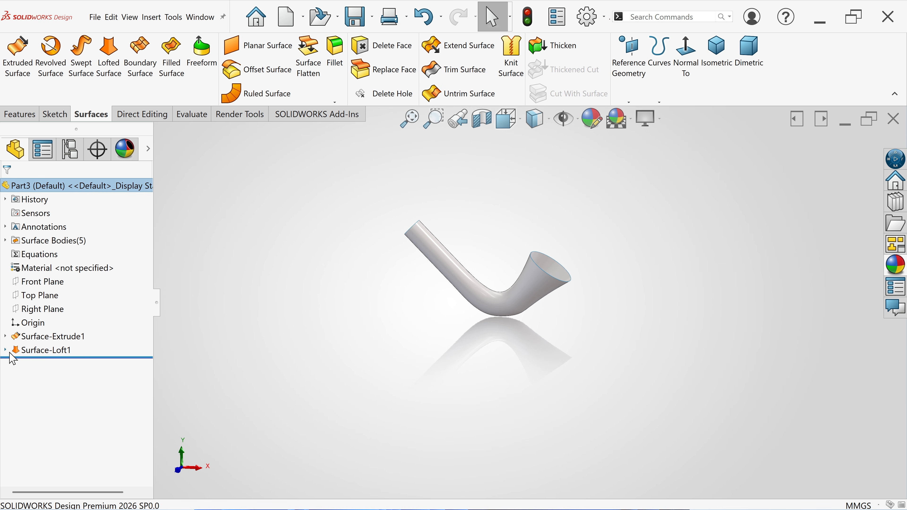
{"action": "left_click", "coordinate": [6, 351]}
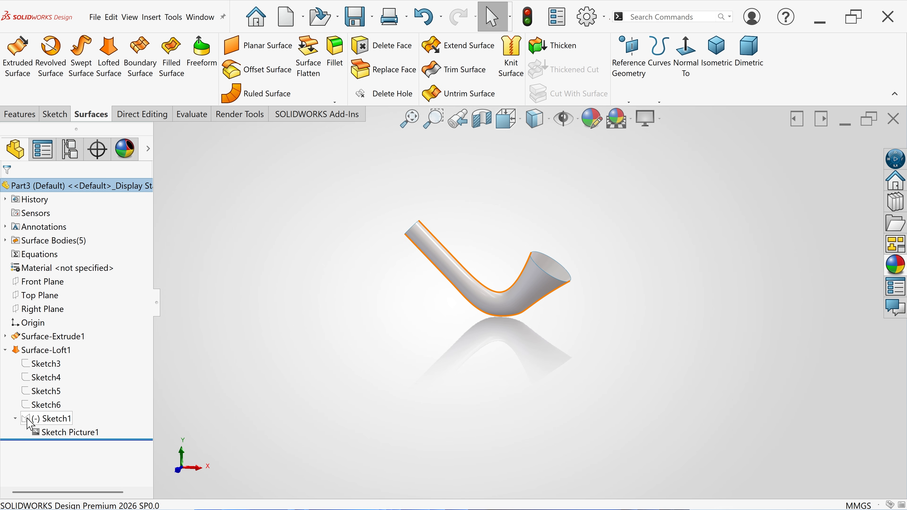
{"action": "left_click", "coordinate": [43, 418]}
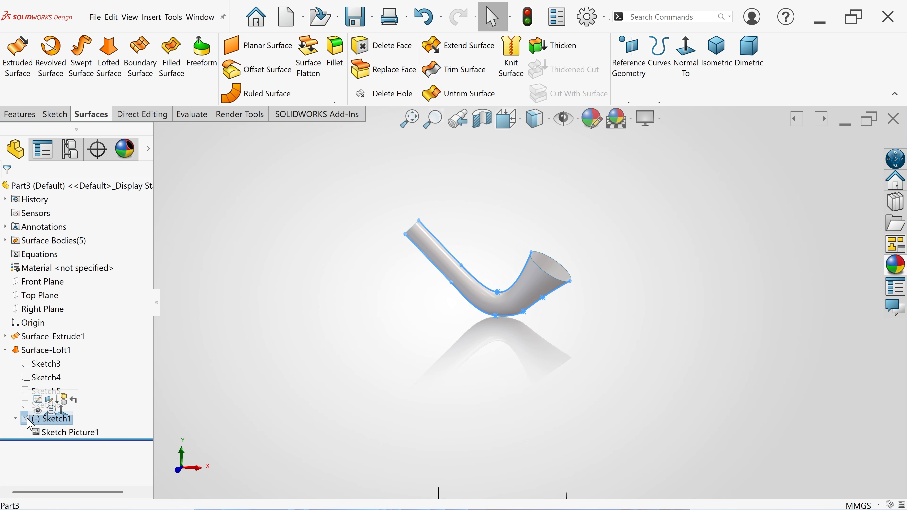
{"action": "left_click", "coordinate": [38, 411]}
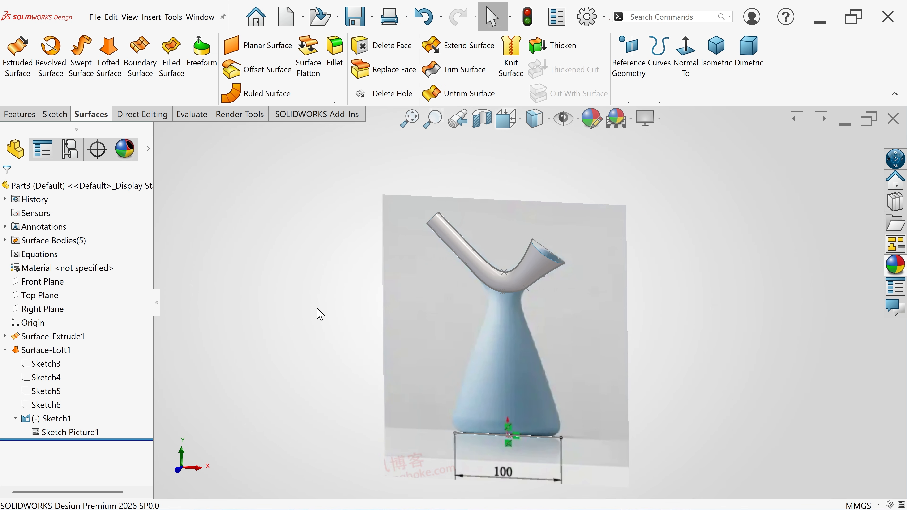
Step: Sketch a closed half-body profile on the Front Plane, with a base line about 55 mm long from the origin and a side tracing the vase's slanted edge
{"action": "left_click", "coordinate": [55, 285]}
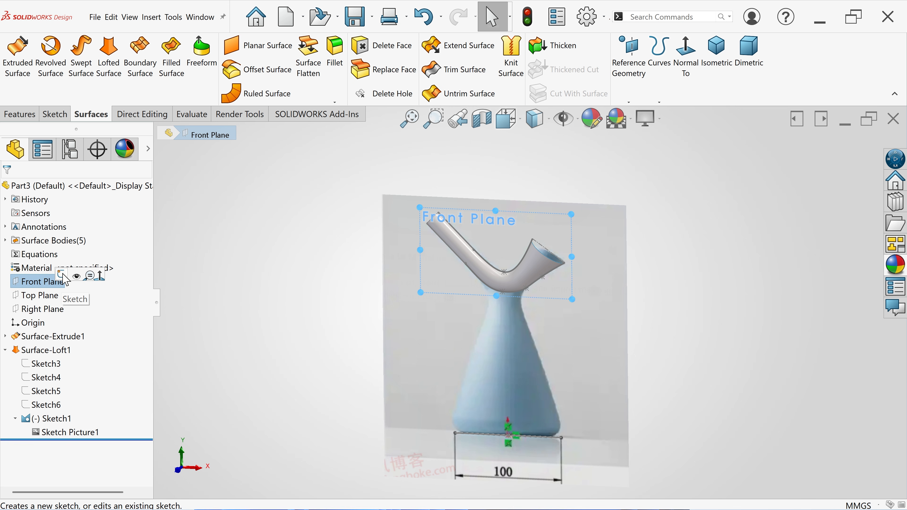
{"action": "left_click", "coordinate": [62, 276]}
{"action": "scroll", "coordinate": [464, 413], "scroll_direction": "down", "scroll_amount": 3}
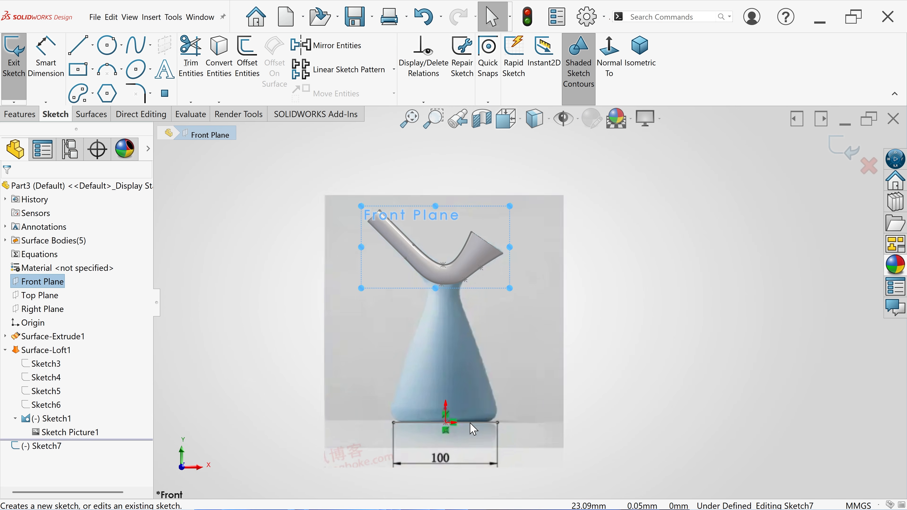
{"action": "scroll", "coordinate": [461, 407], "scroll_direction": "down", "scroll_amount": 1}
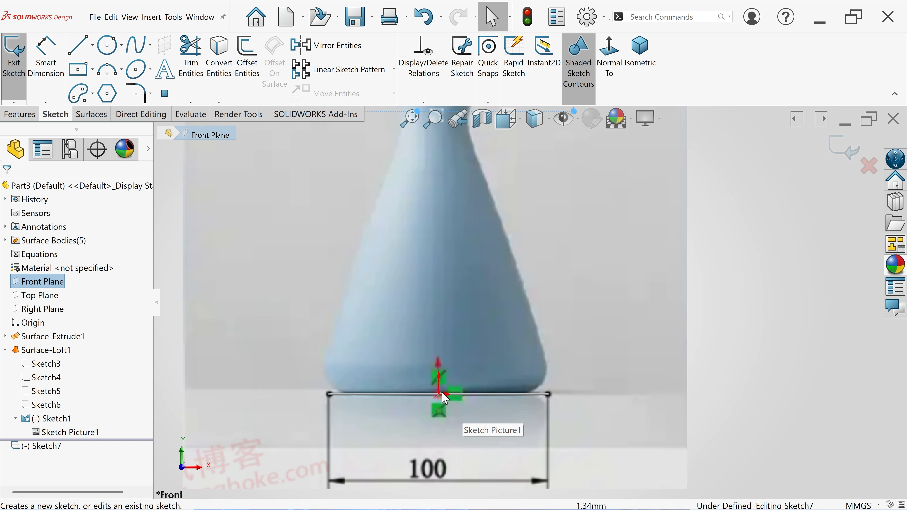
{"action": "left_click", "coordinate": [86, 49]}
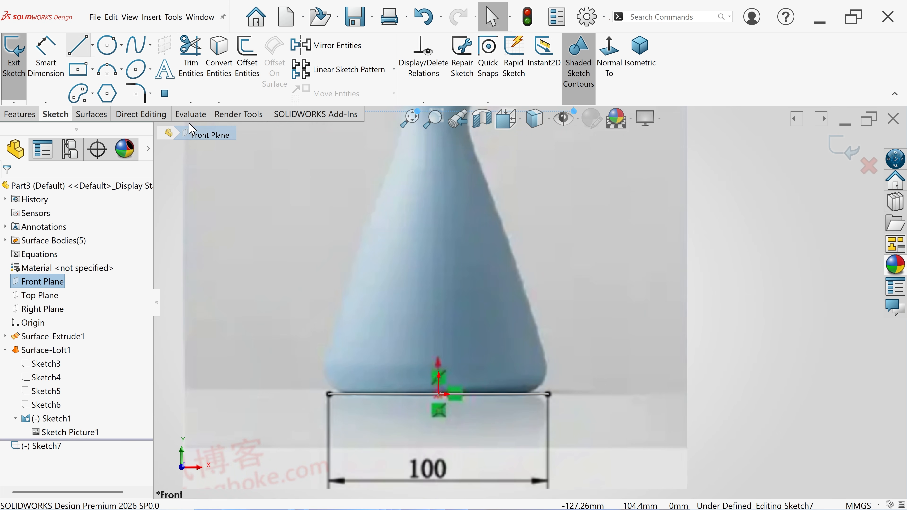
{"action": "left_click", "coordinate": [438, 394]}
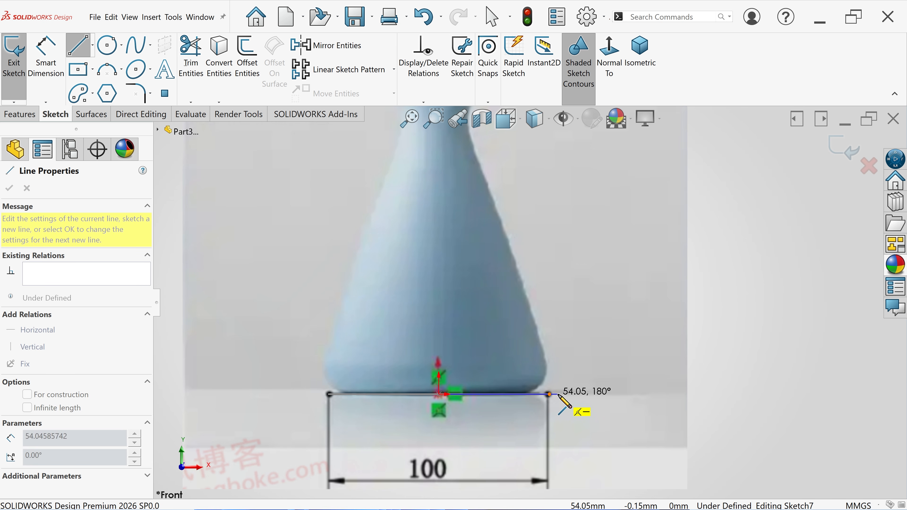
{"action": "left_click", "coordinate": [560, 394]}
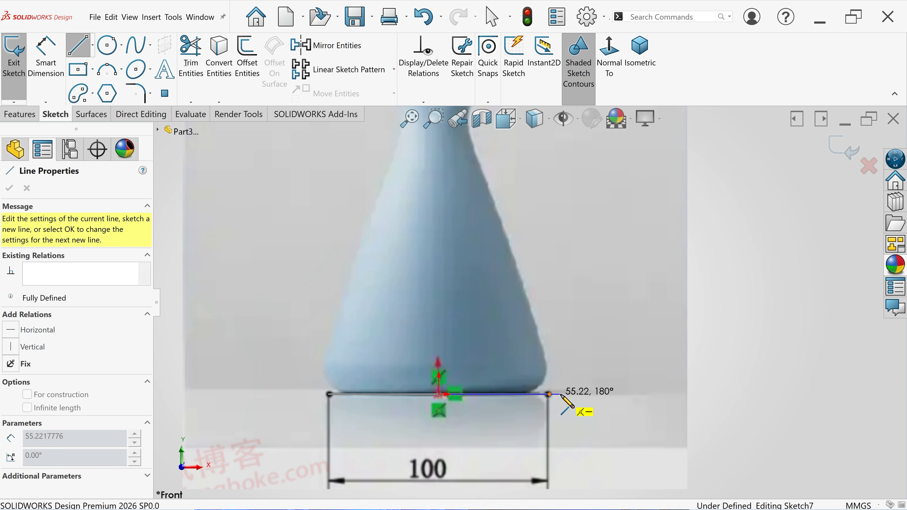
{"action": "left_click", "coordinate": [497, 208]}
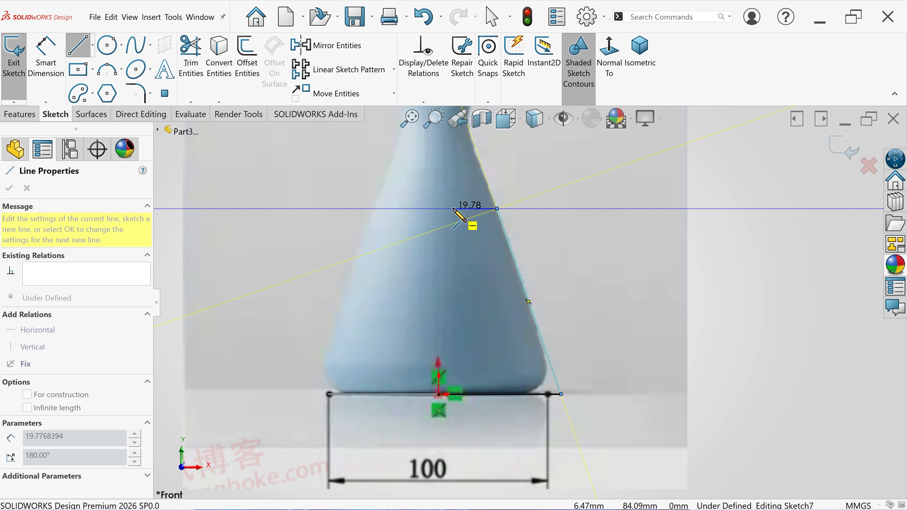
{"action": "left_click", "coordinate": [439, 209]}
{"action": "left_click", "coordinate": [439, 394]}
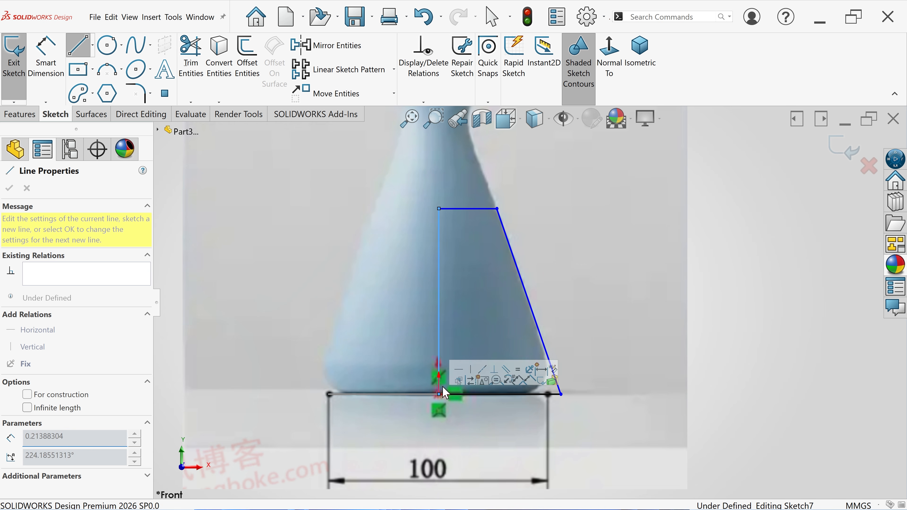
{"action": "right_click", "coordinate": [445, 393]}
{"action": "left_click", "coordinate": [483, 356]}
Step: Convert the profile's upper horizontal line and the vertical centre line to construction geometry
{"action": "left_click_drag", "start_coordinate": [475, 195], "coordinate": [413, 254]}
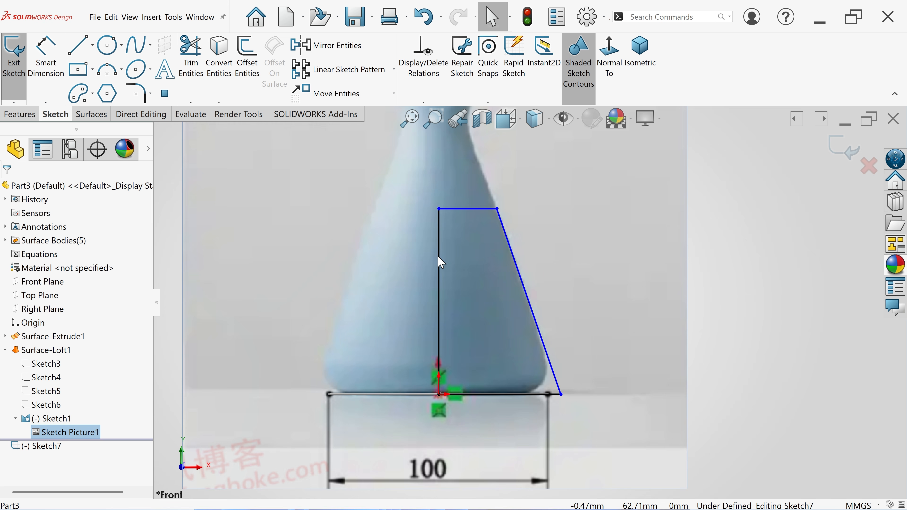
{"action": "left_click", "coordinate": [465, 209]}
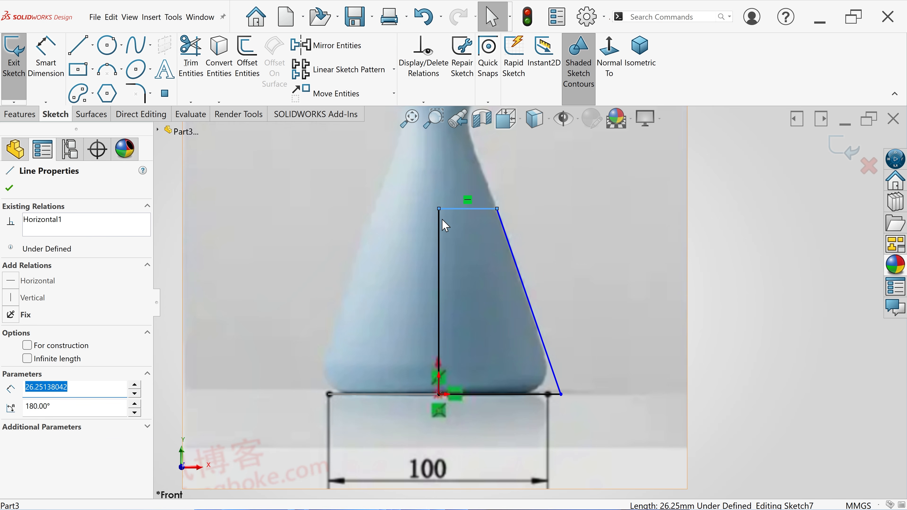
{"action": "left_click", "coordinate": [439, 229], "text": "ctrl"}
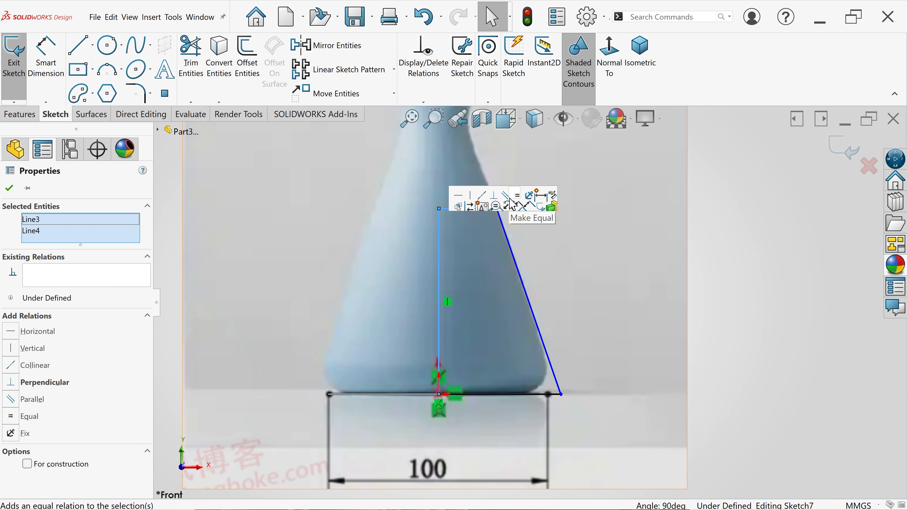
{"action": "left_click", "coordinate": [469, 207]}
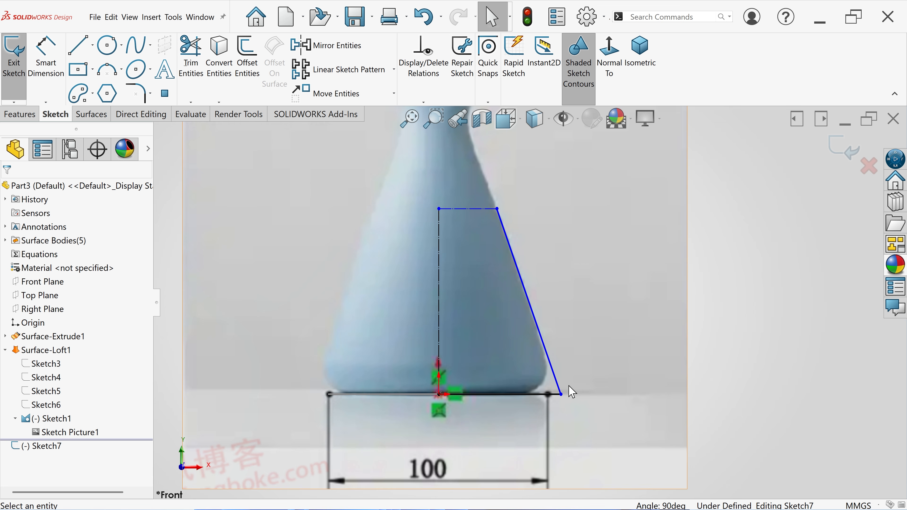
Step: Fillet the corner between the base line and the slanted side with a 10 mm radius
{"action": "scroll", "coordinate": [572, 391], "scroll_direction": "down", "scroll_amount": 1}
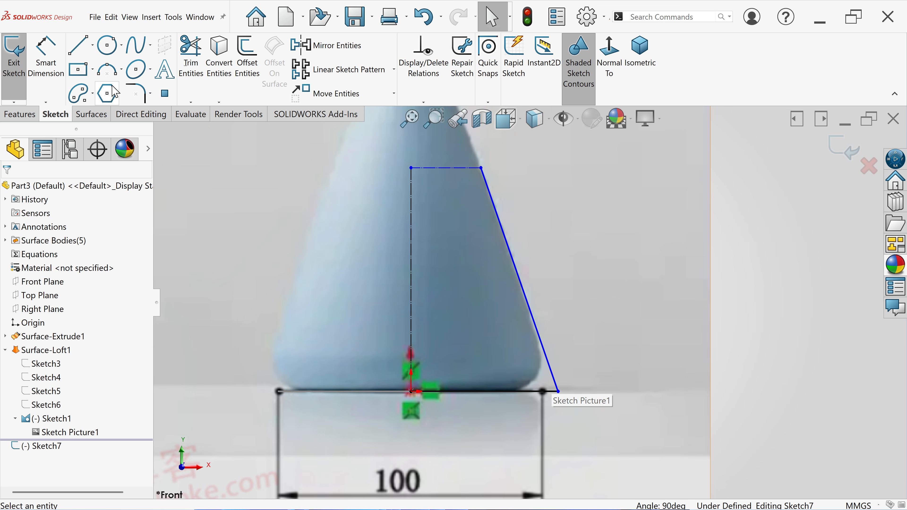
{"action": "left_click", "coordinate": [138, 94]}
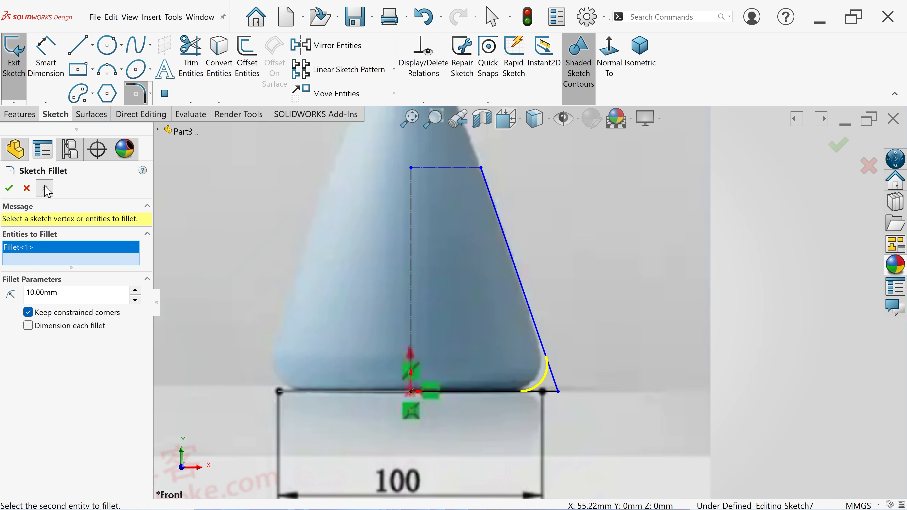
{"action": "left_click", "coordinate": [11, 188]}
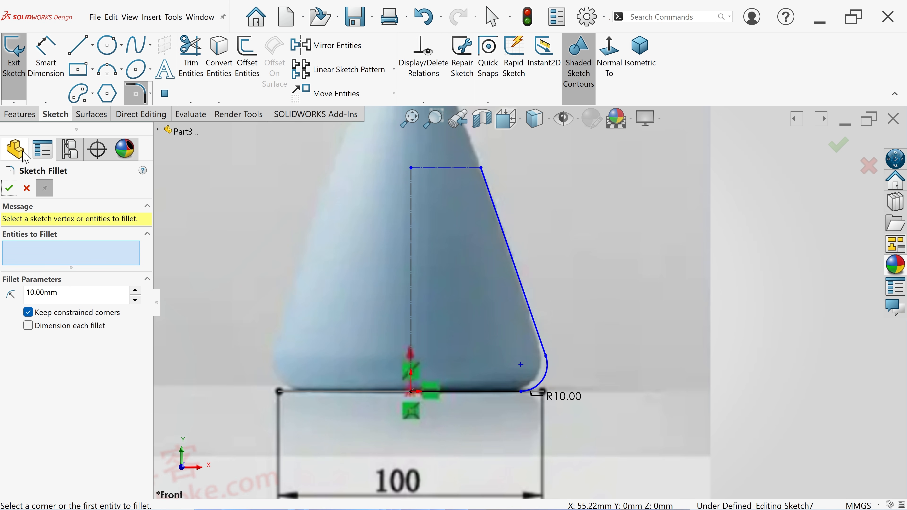
{"action": "left_click", "coordinate": [27, 190]}
Step: Dimension the base line at 40 mm and move the slanted side's upper endpoint to about X 25.09, Y 87.55 mm
{"action": "left_click", "coordinate": [46, 67]}
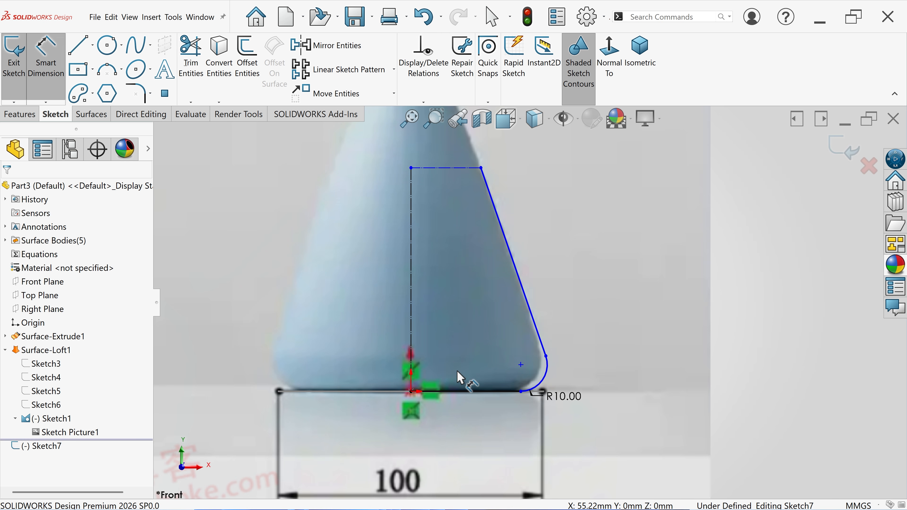
{"action": "scroll", "coordinate": [460, 377], "scroll_direction": "down", "scroll_amount": 2}
{"action": "left_click", "coordinate": [480, 366]}
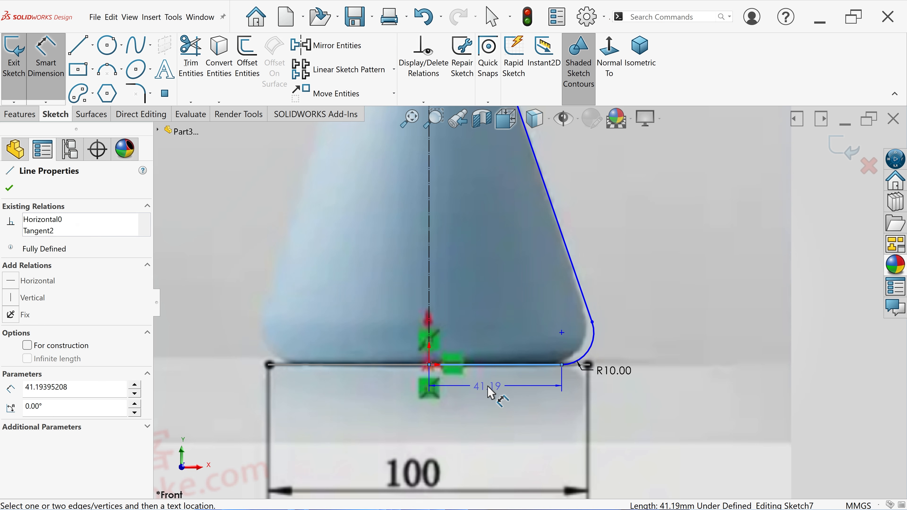
{"action": "left_click", "coordinate": [491, 394]}
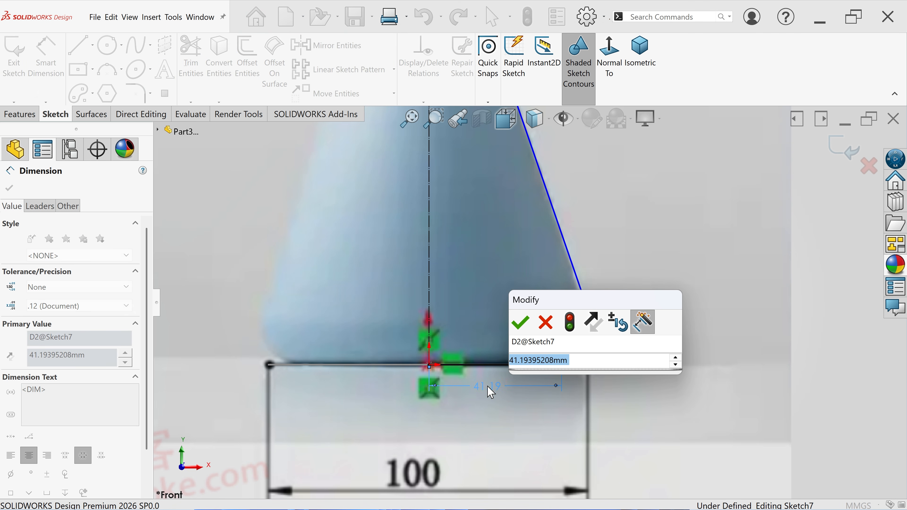
{"action": "type", "text": "40"}
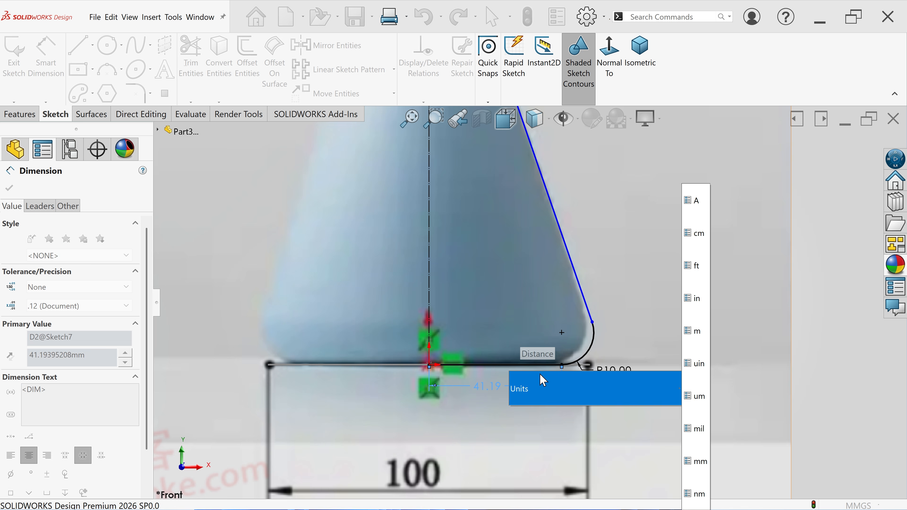
{"action": "key", "text": "Return"}
{"action": "scroll", "coordinate": [565, 375], "scroll_direction": "up", "scroll_amount": 2}
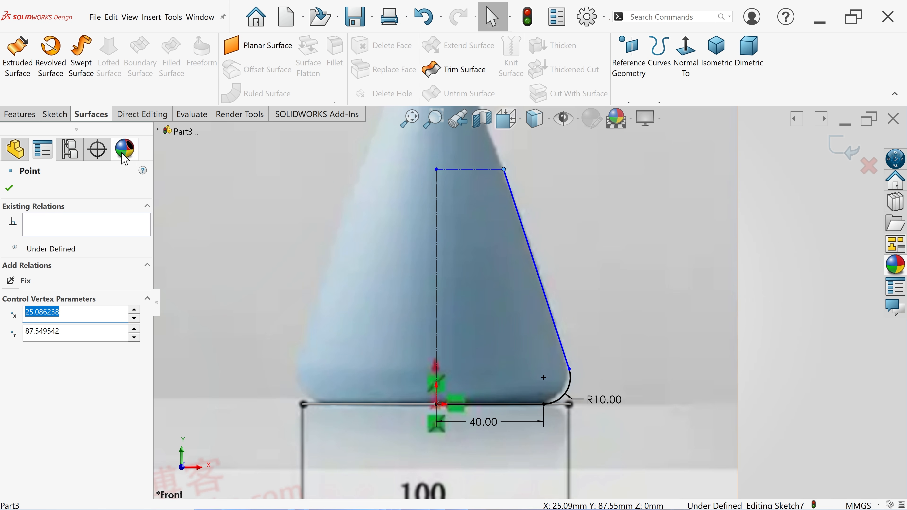
Step: Create a revolved surface from the body profile, 360 degrees about the vertical construction line
{"action": "left_click", "coordinate": [51, 54]}
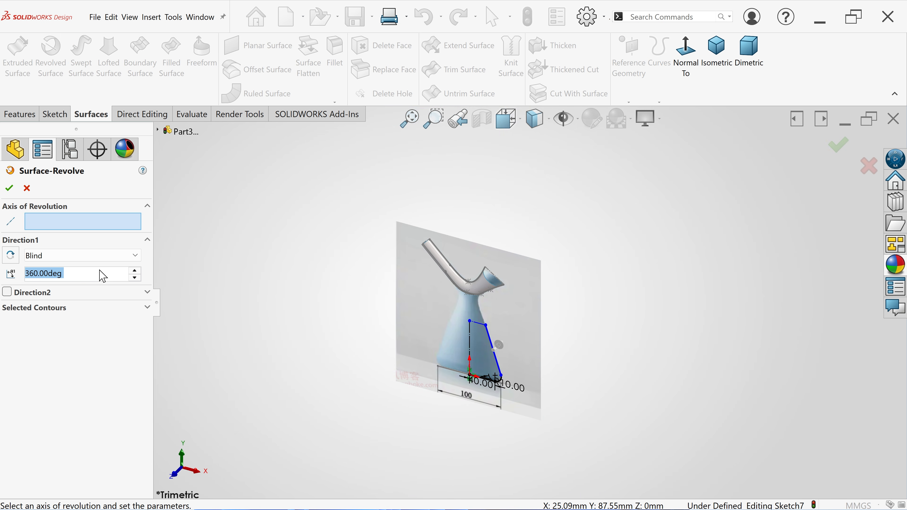
{"action": "left_click", "coordinate": [471, 348]}
{"action": "scroll", "coordinate": [461, 334], "scroll_direction": "down", "scroll_amount": 3}
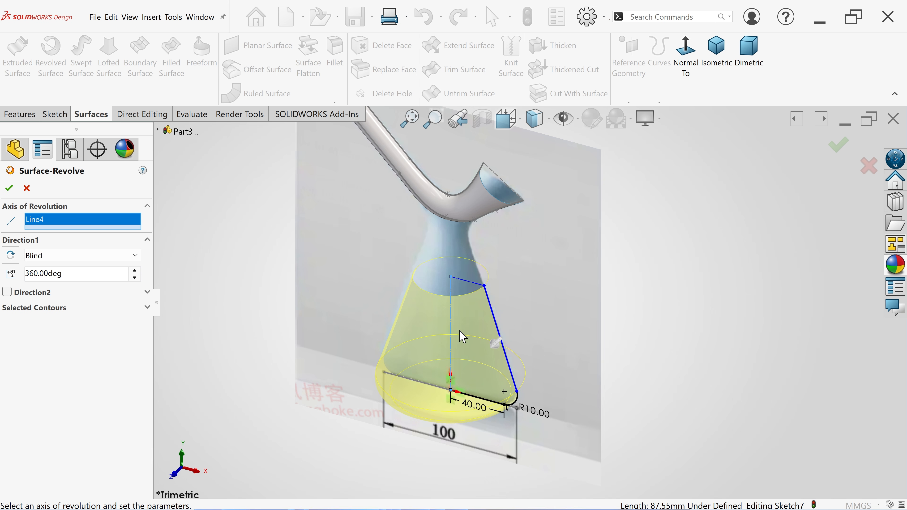
{"action": "left_click", "coordinate": [10, 188]}
Step: Apply a pink colour with RGB values 255, 92, 200 to the whole part in all display states
{"action": "middle_click_drag", "start_coordinate": [497, 309], "coordinate": [513, 233]}
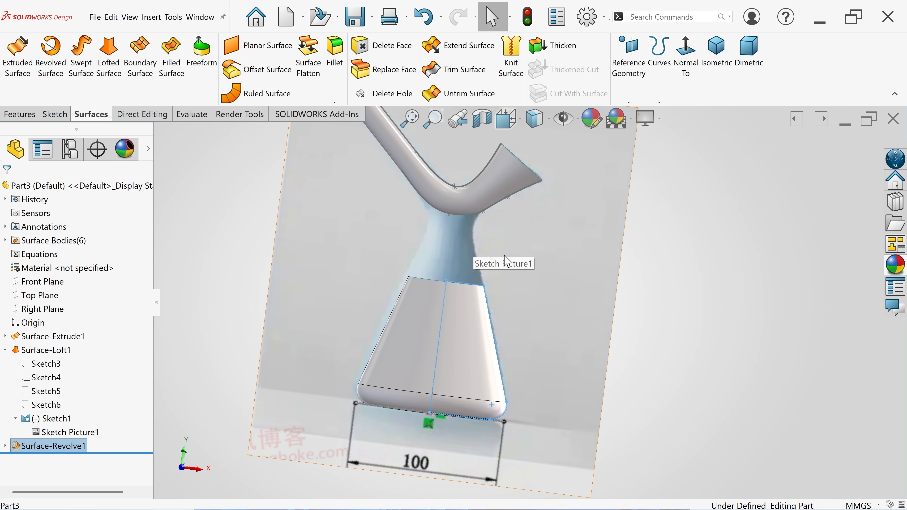
{"action": "scroll", "coordinate": [504, 263], "scroll_direction": "up", "scroll_amount": 3}
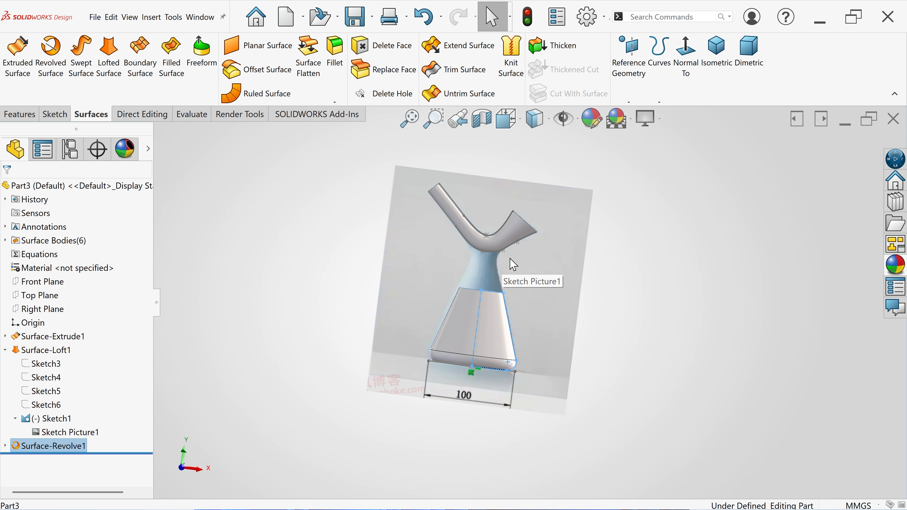
{"action": "scroll", "coordinate": [510, 259], "scroll_direction": "down", "scroll_amount": 2}
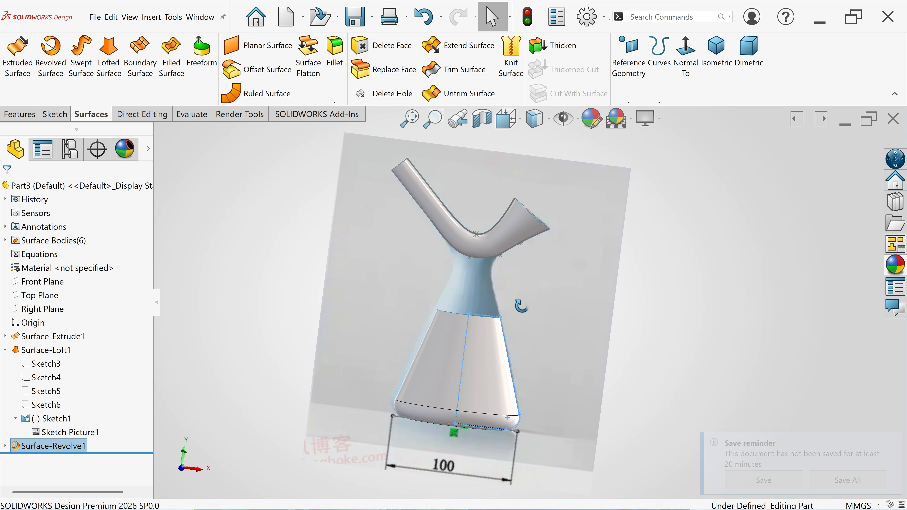
{"action": "left_click", "coordinate": [92, 191]}
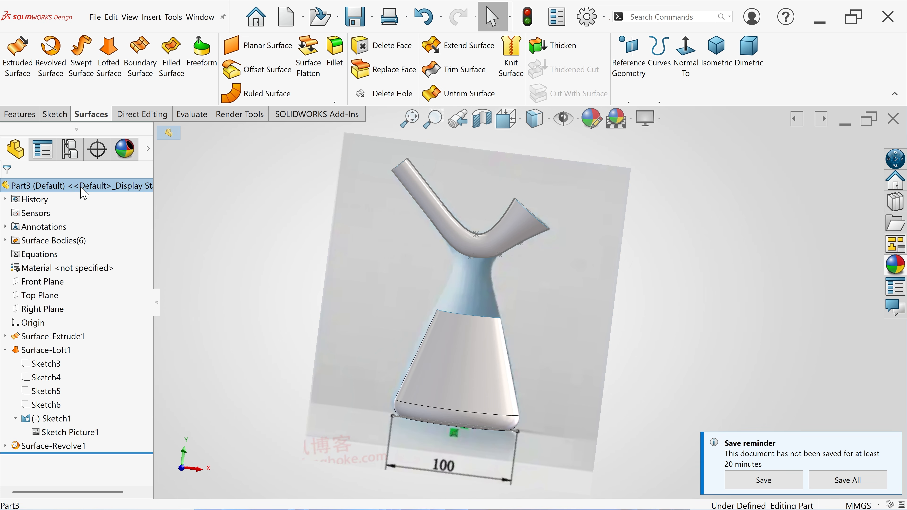
{"action": "left_click", "coordinate": [592, 119]}
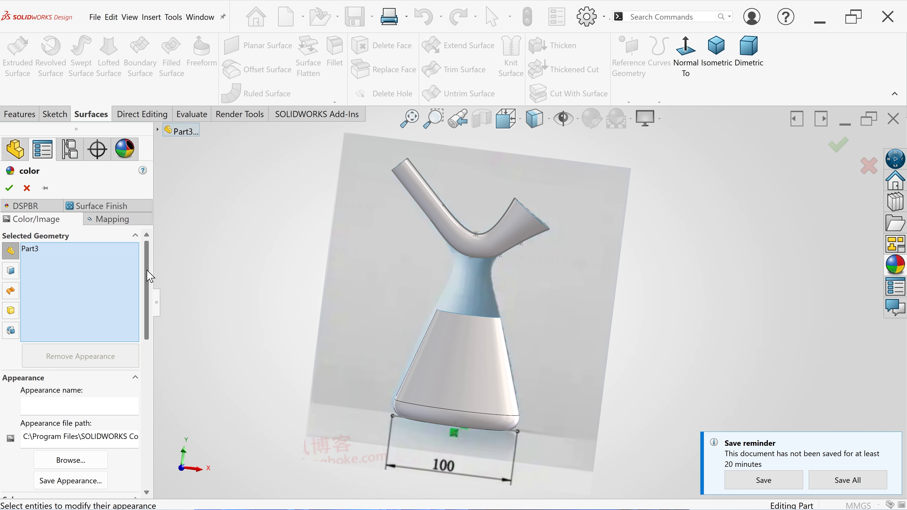
{"action": "scroll", "coordinate": [150, 276], "scroll_direction": "down", "scroll_amount": 5}
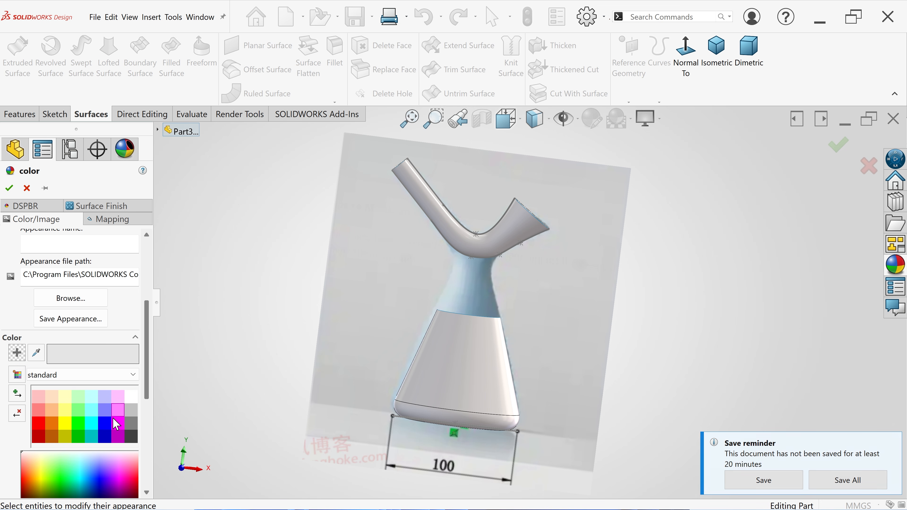
{"action": "left_click", "coordinate": [117, 411]}
{"action": "scroll", "coordinate": [150, 382], "scroll_direction": "down", "scroll_amount": 5}
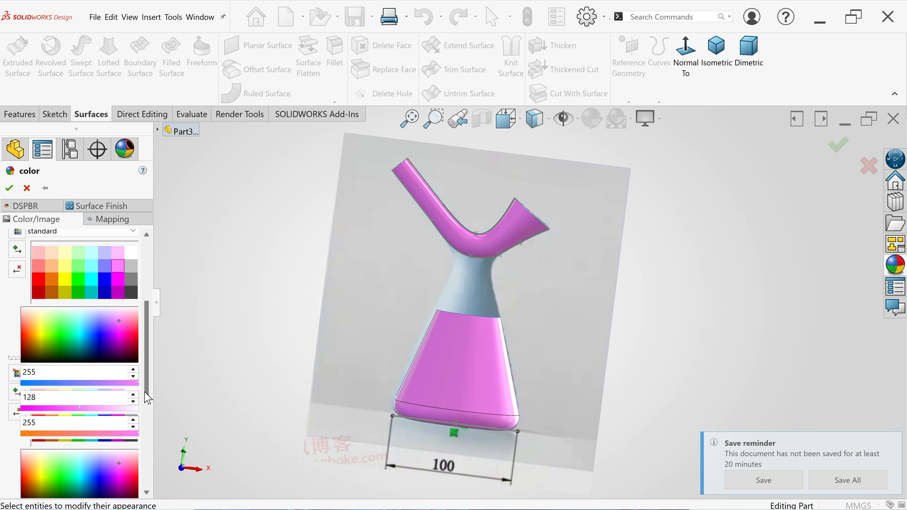
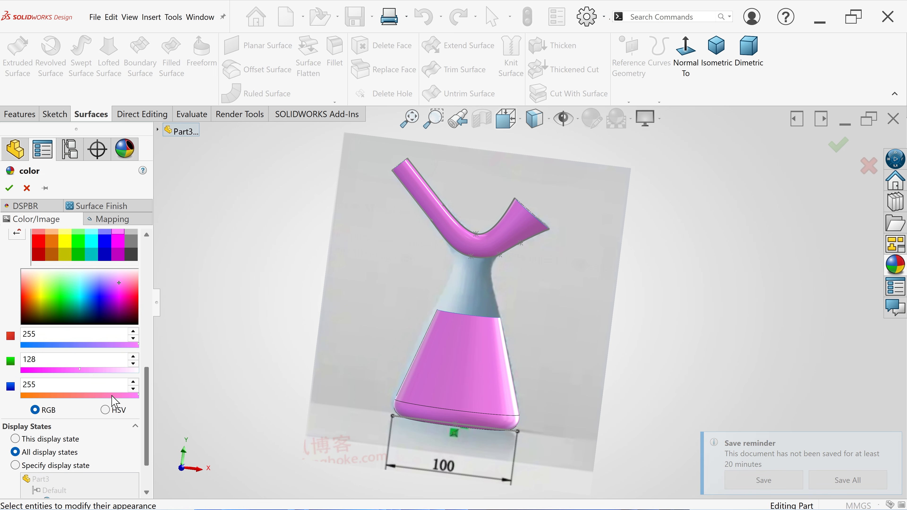
{"action": "left_click", "coordinate": [114, 396]}
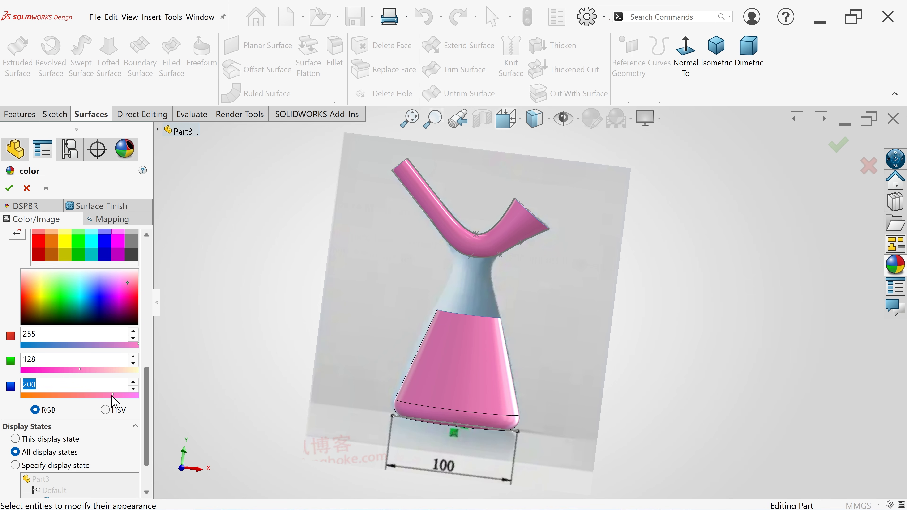
{"action": "left_click_drag", "start_coordinate": [74, 376], "coordinate": [63, 375]}
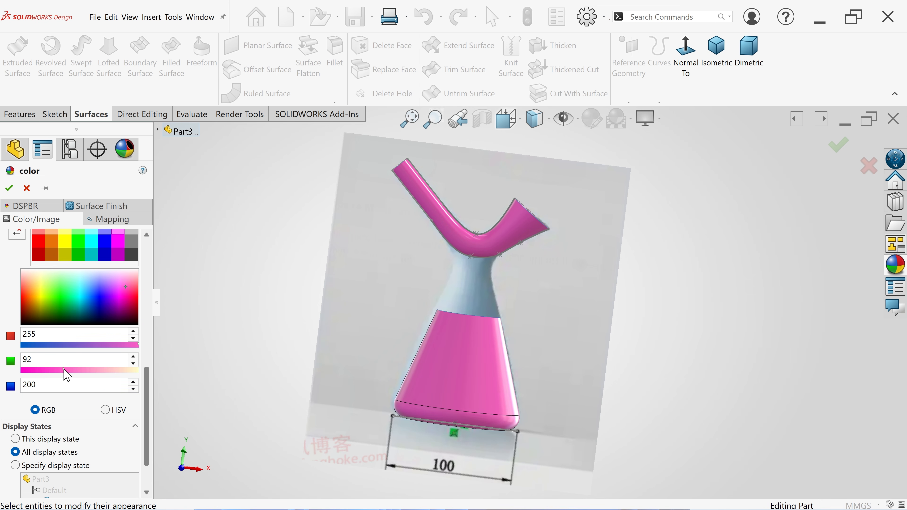
{"action": "left_click", "coordinate": [9, 188]}
Step: Sketch a slanted line about 40 mm long on the Front Plane, from the wide spout's outer tip across its mouth
{"action": "scroll", "coordinate": [489, 303], "scroll_direction": "down", "scroll_amount": 2}
{"action": "mouse_move", "coordinate": [503, 328]}
{"action": "middle_mouse_down"}
{"action": "mouse_move", "coordinate": [515, 296]}
{"action": "mouse_move", "coordinate": [503, 350]}
{"action": "mouse_move", "coordinate": [504, 316]}
{"action": "middle_mouse_up"}
{"action": "scroll", "coordinate": [486, 264], "scroll_direction": "down", "scroll_amount": 1}
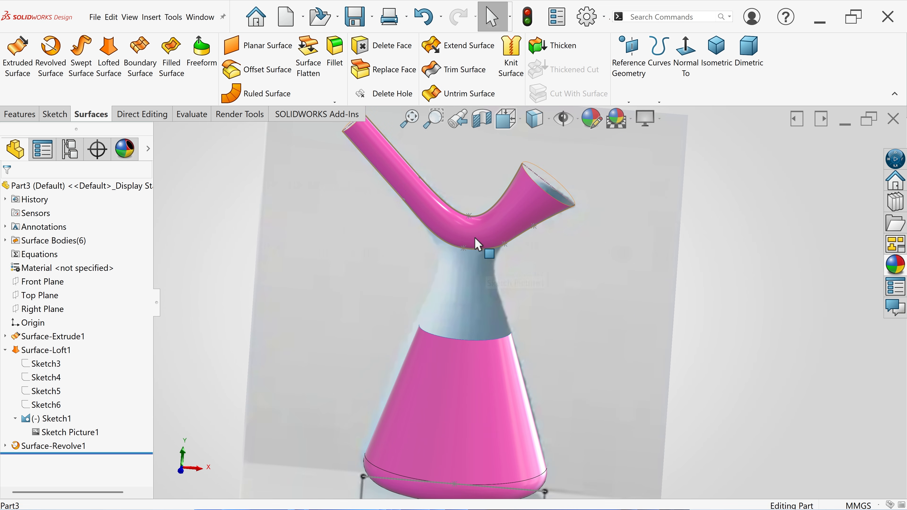
{"action": "left_click", "coordinate": [57, 282]}
{"action": "left_click", "coordinate": [66, 279]}
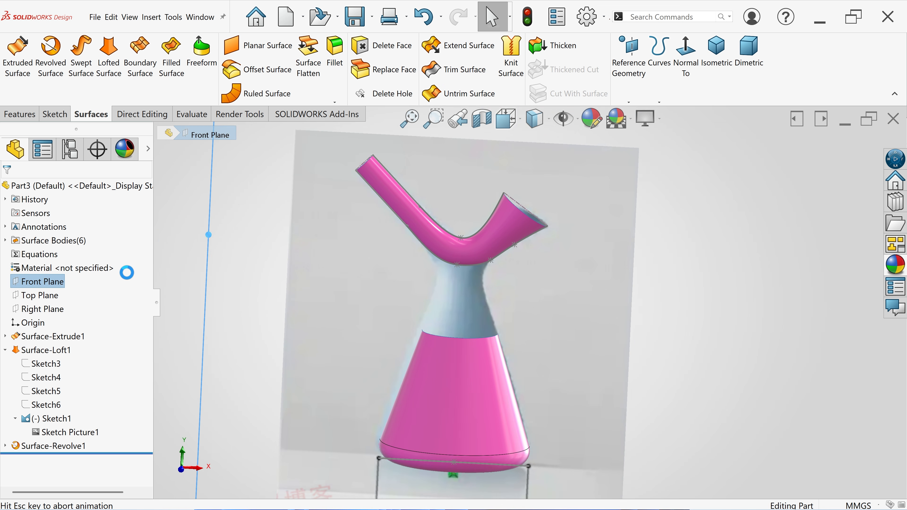
{"action": "left_click", "coordinate": [90, 57]}
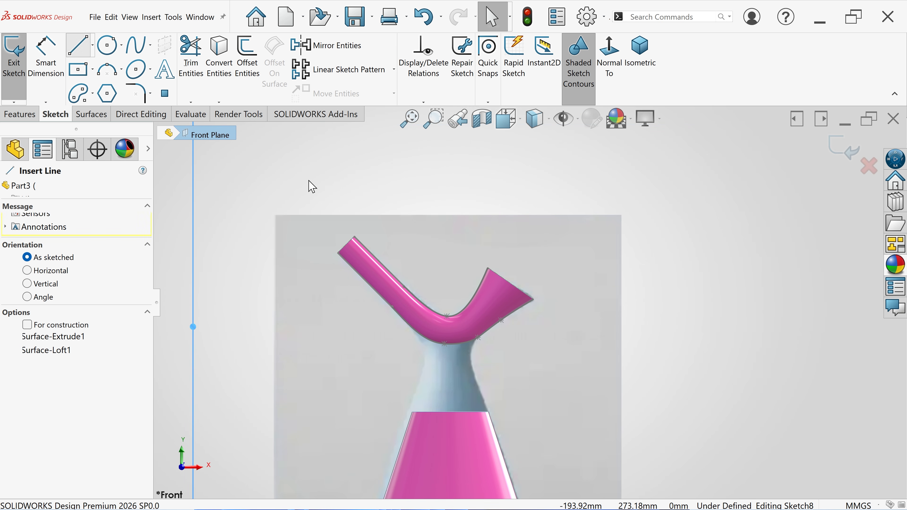
{"action": "scroll", "coordinate": [534, 302], "scroll_direction": "down", "scroll_amount": 4}
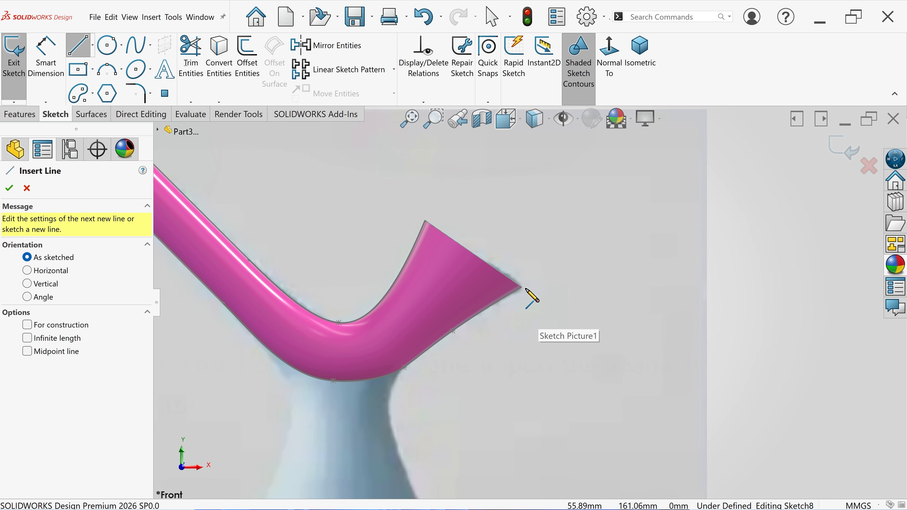
{"action": "left_click", "coordinate": [520, 287]}
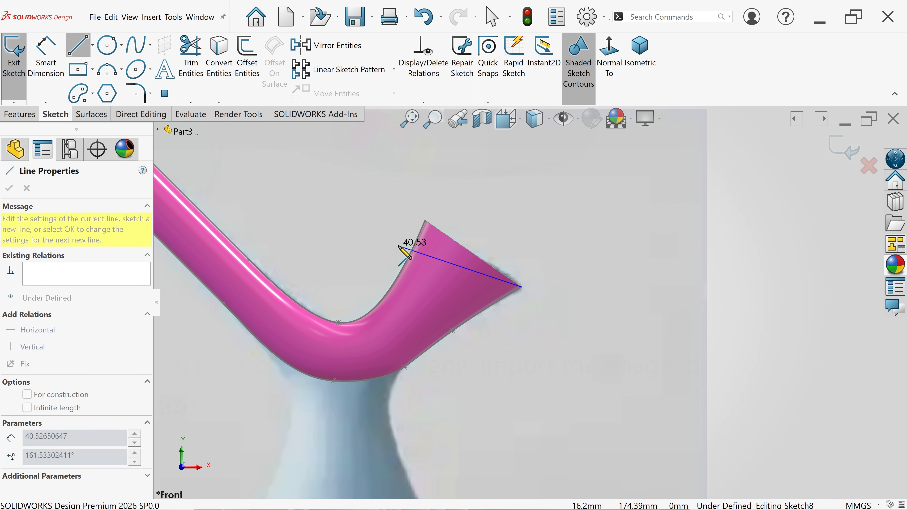
{"action": "left_click", "coordinate": [401, 239]}
{"action": "right_click", "coordinate": [368, 219]}
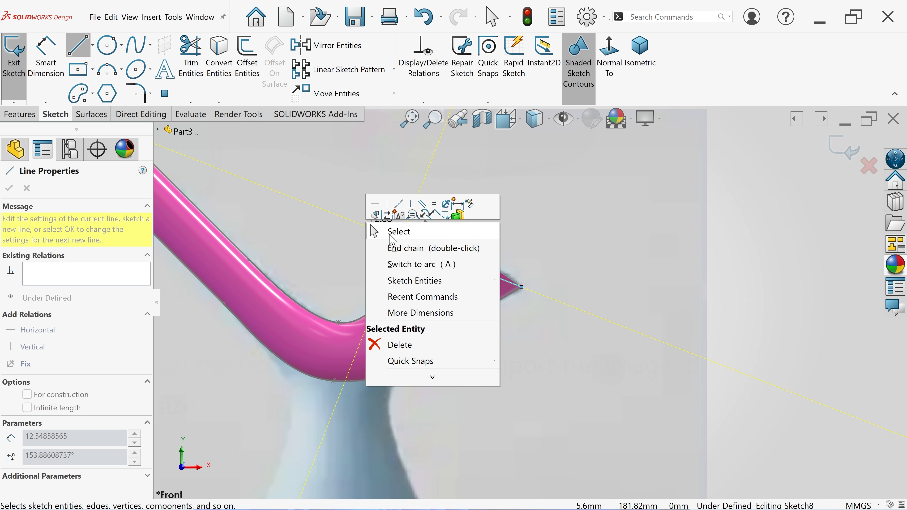
{"action": "left_click", "coordinate": [390, 231]}
Step: Draw a horizontal line about 64 mm long across the lower part of the spout surface, extending past both sides
{"action": "scroll", "coordinate": [531, 302], "scroll_direction": "up", "scroll_amount": 2}
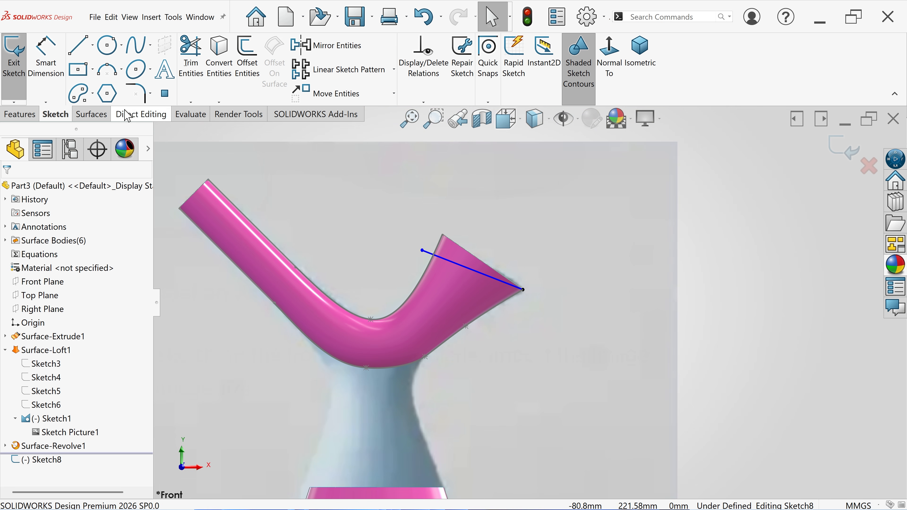
{"action": "left_click", "coordinate": [78, 45]}
{"action": "left_click", "coordinate": [453, 342]}
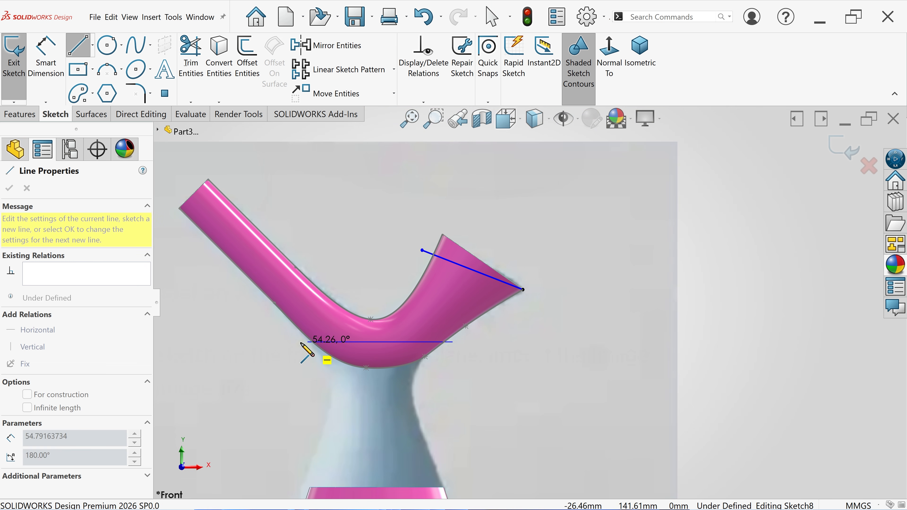
{"action": "right_click", "coordinate": [282, 342]}
{"action": "left_click", "coordinate": [313, 353]}
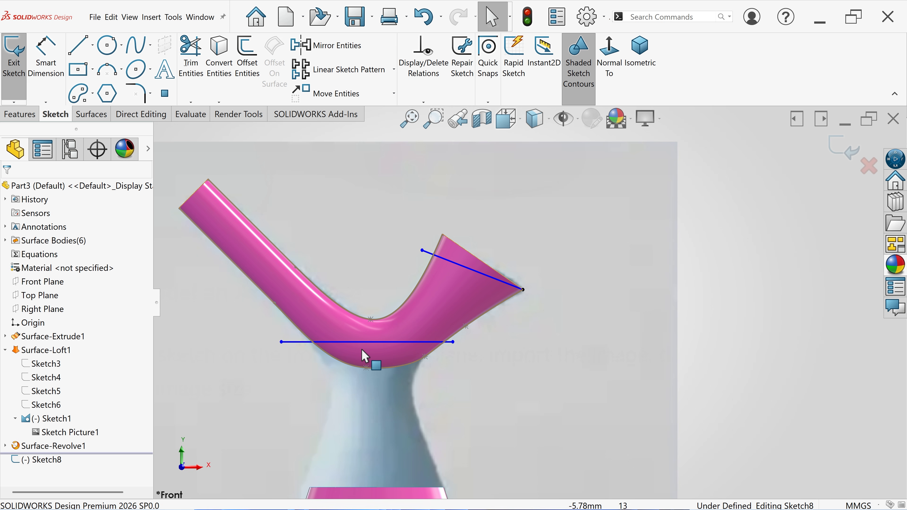
{"action": "left_click", "coordinate": [386, 341]}
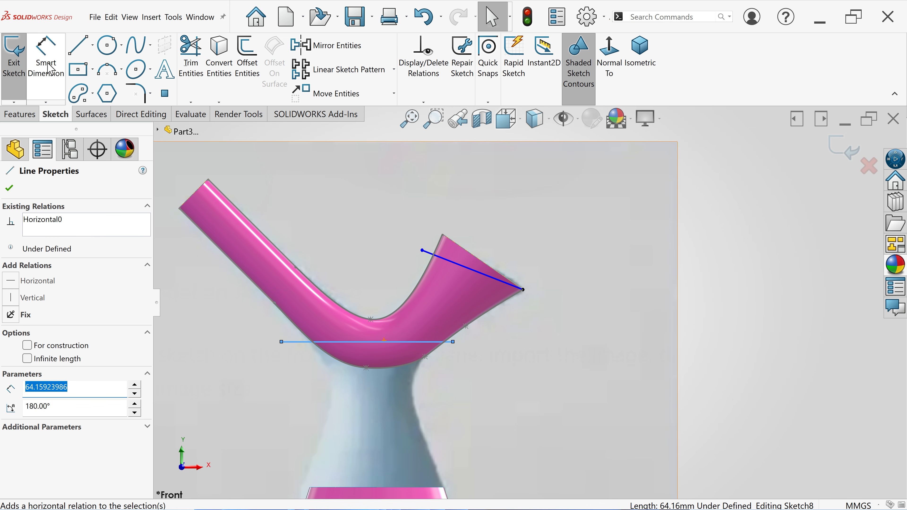
Step: Draw a line about 29 mm long from the narrow spout's outer tip across its mouth and make it horizontal
{"action": "left_click", "coordinate": [79, 45]}
{"action": "scroll", "coordinate": [292, 229], "scroll_direction": "down", "scroll_amount": 5}
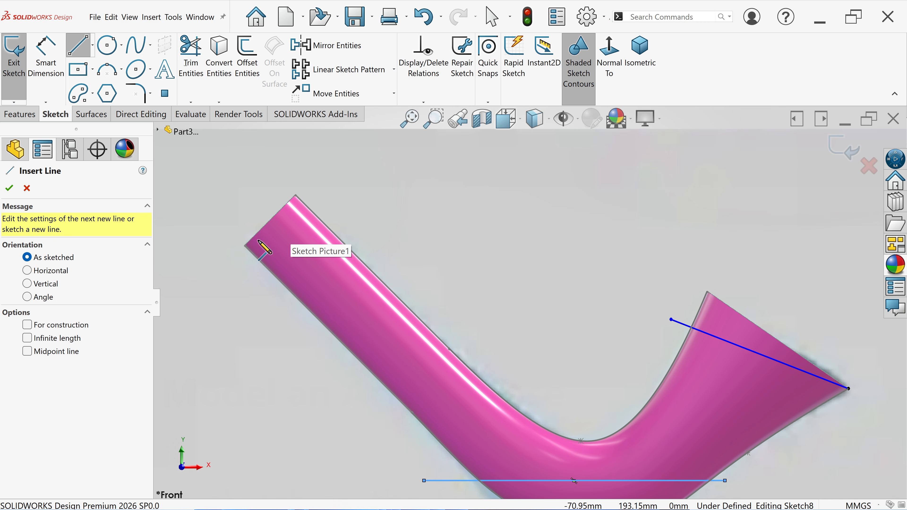
{"action": "left_click", "coordinate": [244, 246]}
{"action": "left_click", "coordinate": [380, 241]}
{"action": "right_click", "coordinate": [411, 237]}
{"action": "left_click", "coordinate": [429, 247]}
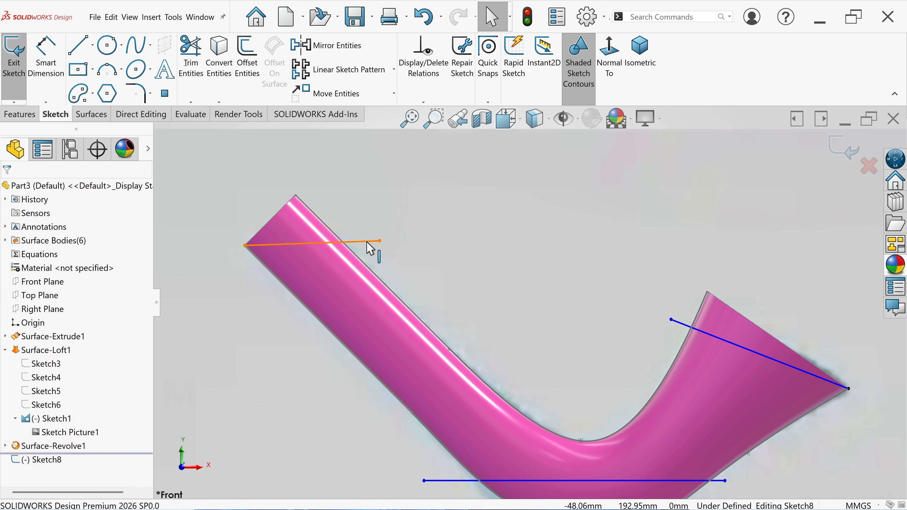
{"action": "left_click", "coordinate": [369, 243]}
{"action": "left_click", "coordinate": [388, 217]}
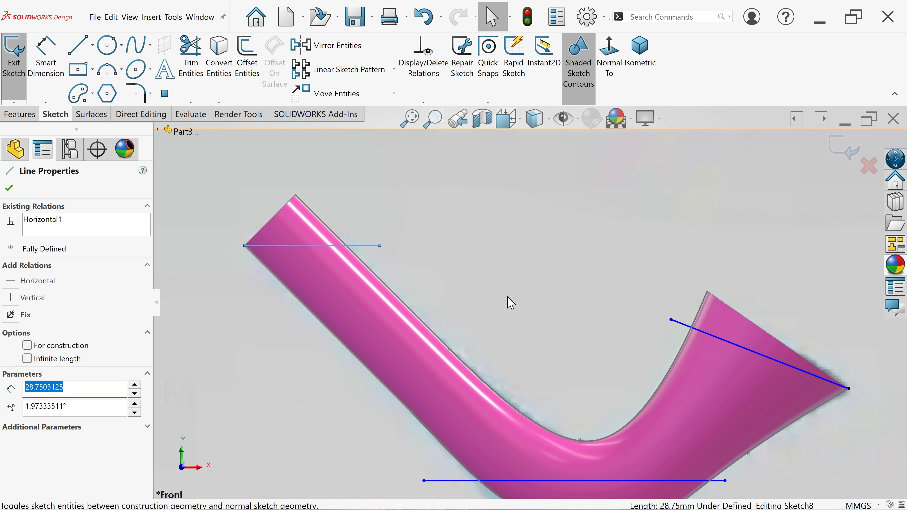
{"action": "left_click", "coordinate": [511, 304]}
Step: Trim the lofted spout surface with the three-line sketch, removing both spout tips and the rounded underside
{"action": "scroll", "coordinate": [521, 303], "scroll_direction": "up", "scroll_amount": 3}
{"action": "scroll", "coordinate": [739, 379], "scroll_direction": "down", "scroll_amount": 2}
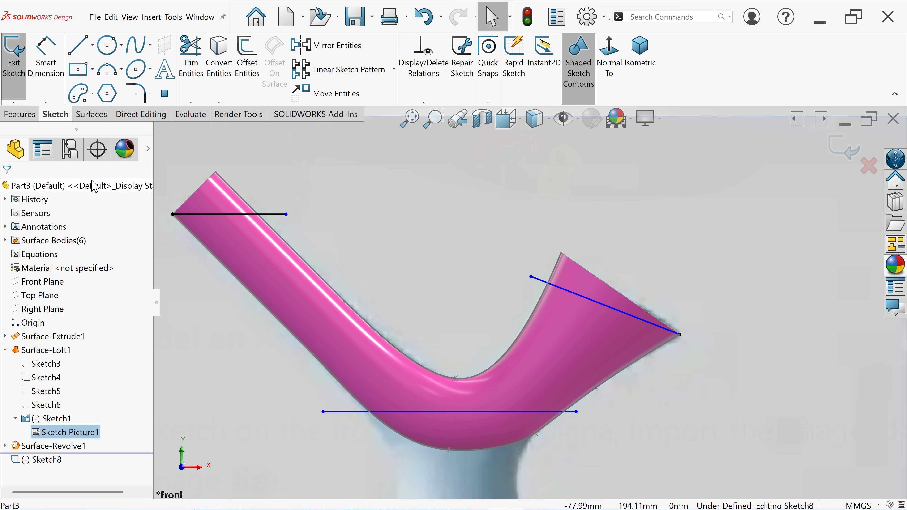
{"action": "left_click", "coordinate": [21, 115]}
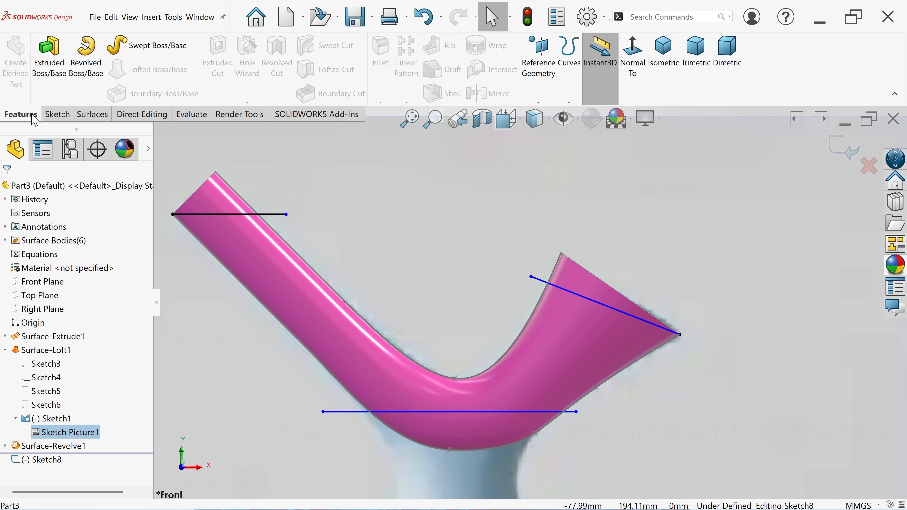
{"action": "left_click", "coordinate": [90, 115]}
{"action": "left_click", "coordinate": [429, 66]}
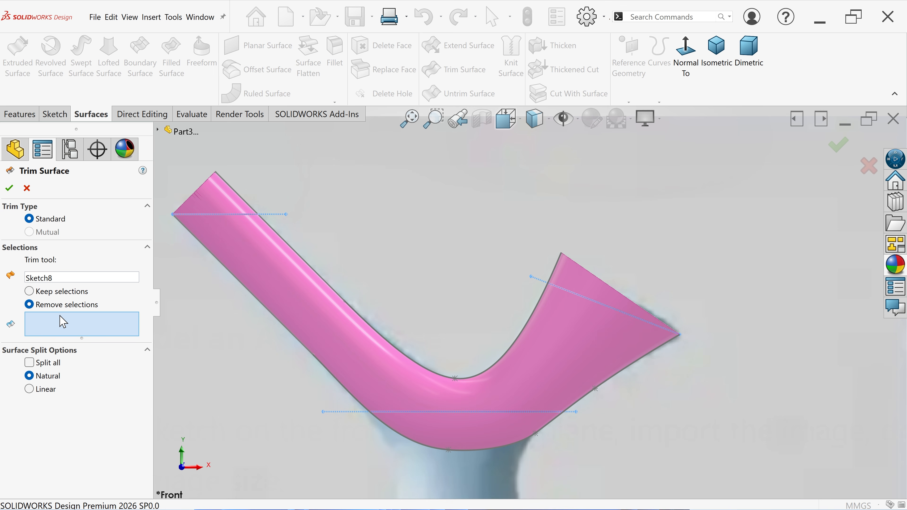
{"action": "left_click", "coordinate": [218, 210]}
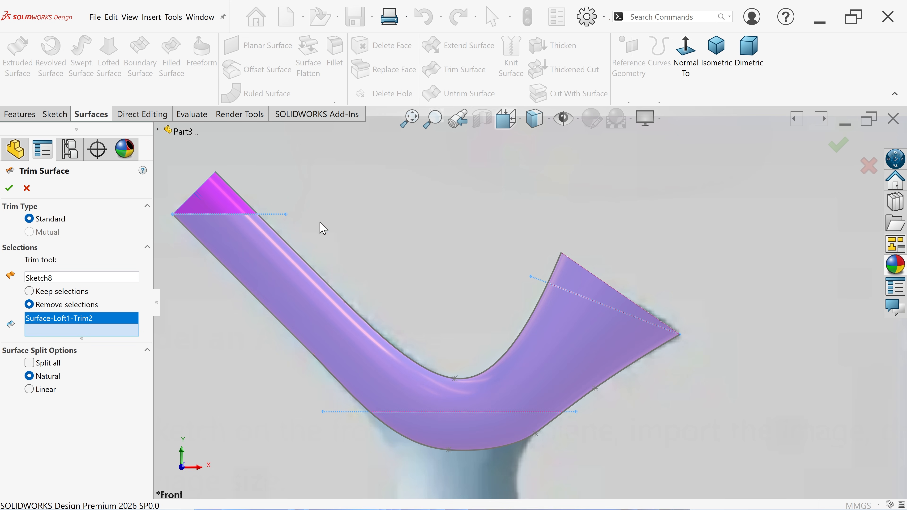
{"action": "left_click", "coordinate": [582, 288]}
{"action": "left_click", "coordinate": [443, 447]}
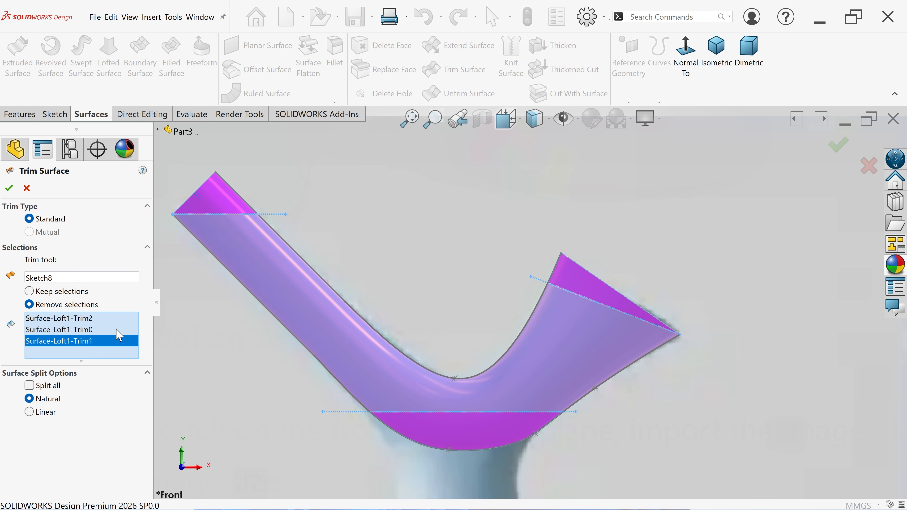
{"action": "left_click", "coordinate": [10, 189]}
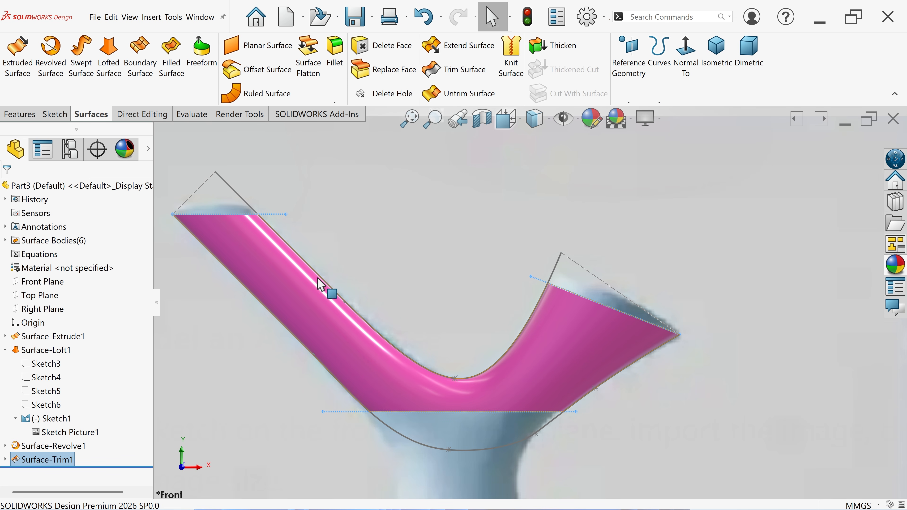
Step: Hide Sketch1 with the reference picture and collapse the Surface-Loft1 feature
{"action": "scroll", "coordinate": [431, 277], "scroll_direction": "up", "scroll_amount": 3}
{"action": "left_click", "coordinate": [474, 259]}
{"action": "mouse_move", "coordinate": [476, 258]}
{"action": "middle_mouse_down"}
{"action": "mouse_move", "coordinate": [438, 290]}
{"action": "mouse_move", "coordinate": [469, 274]}
{"action": "middle_mouse_up"}
{"action": "scroll", "coordinate": [525, 304], "scroll_direction": "up", "scroll_amount": 3}
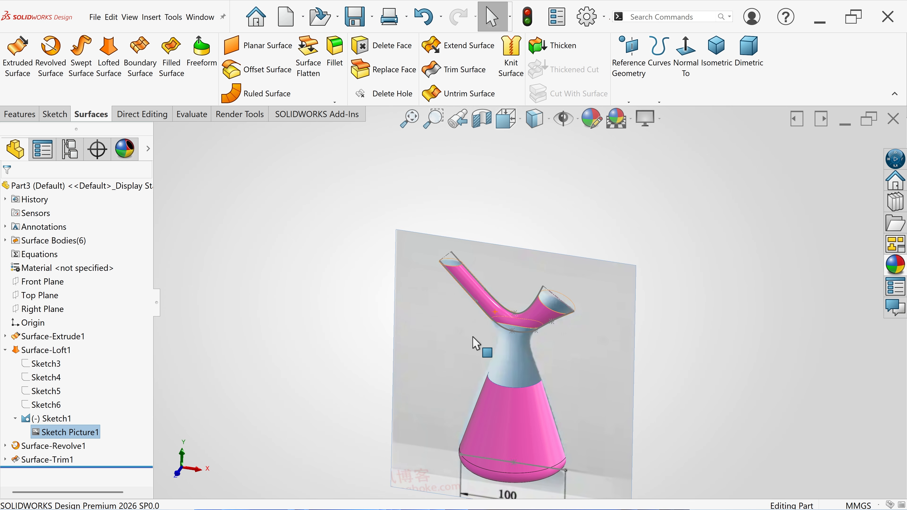
{"action": "scroll", "coordinate": [540, 386], "scroll_direction": "down", "scroll_amount": 2}
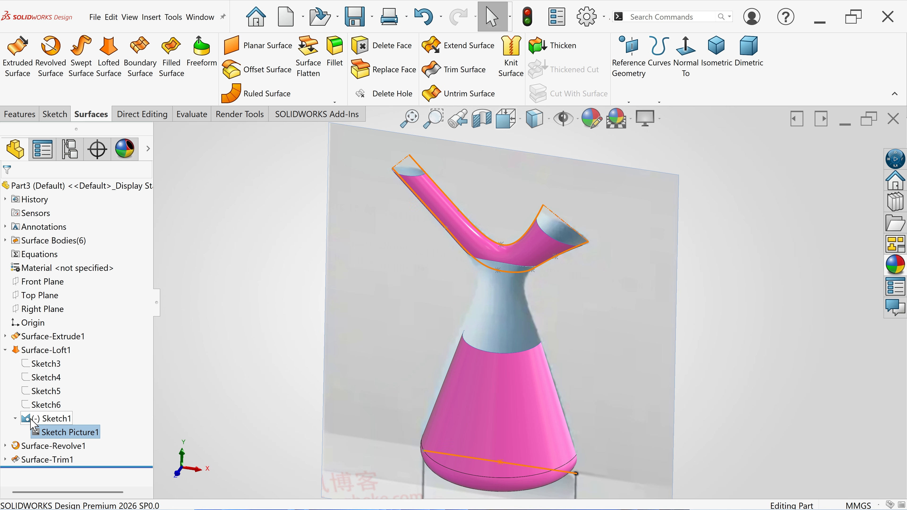
{"action": "left_click", "coordinate": [52, 418]}
{"action": "left_click", "coordinate": [39, 411]}
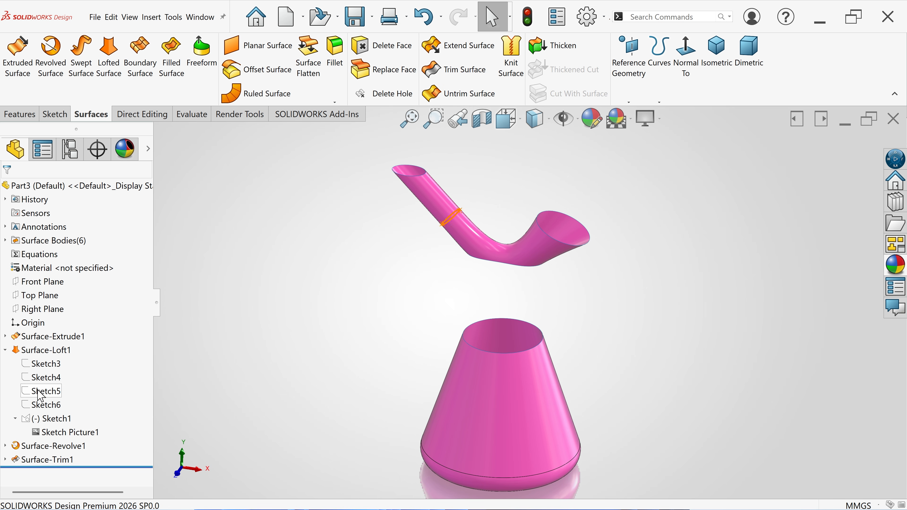
{"action": "left_click", "coordinate": [6, 350]}
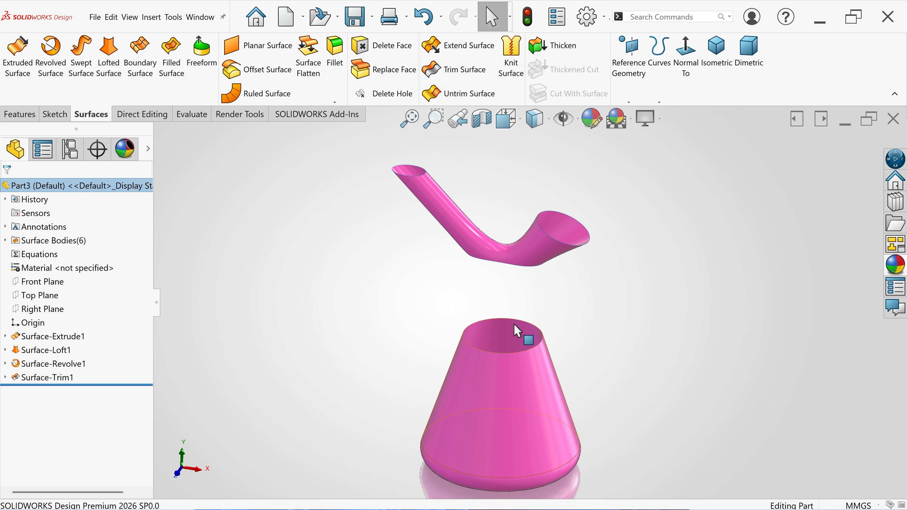
Step: Create an intersection split line on the spout surface and the conical body face using the Front Plane and Right Plane
{"action": "scroll", "coordinate": [517, 330], "scroll_direction": "up", "scroll_amount": 1}
{"action": "left_click", "coordinate": [21, 114]}
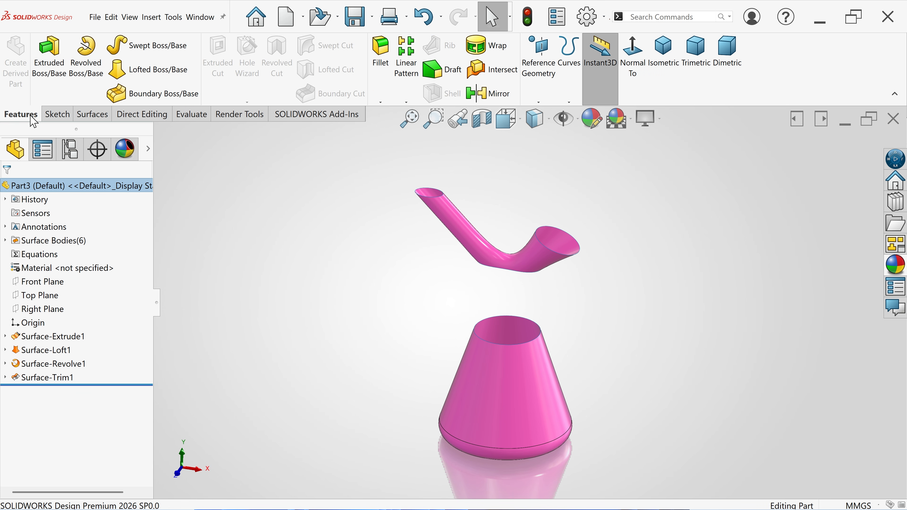
{"action": "left_click", "coordinate": [569, 98]}
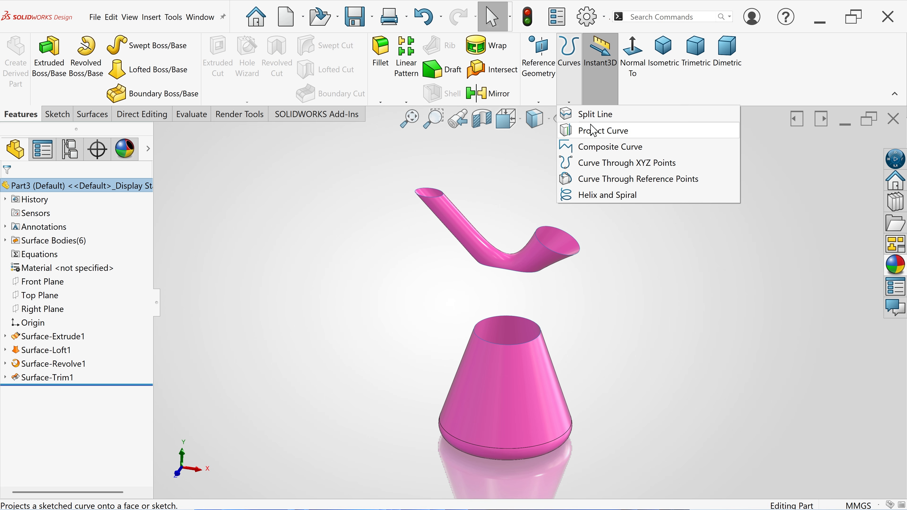
{"action": "left_click", "coordinate": [591, 115]}
{"action": "left_click", "coordinate": [109, 320]}
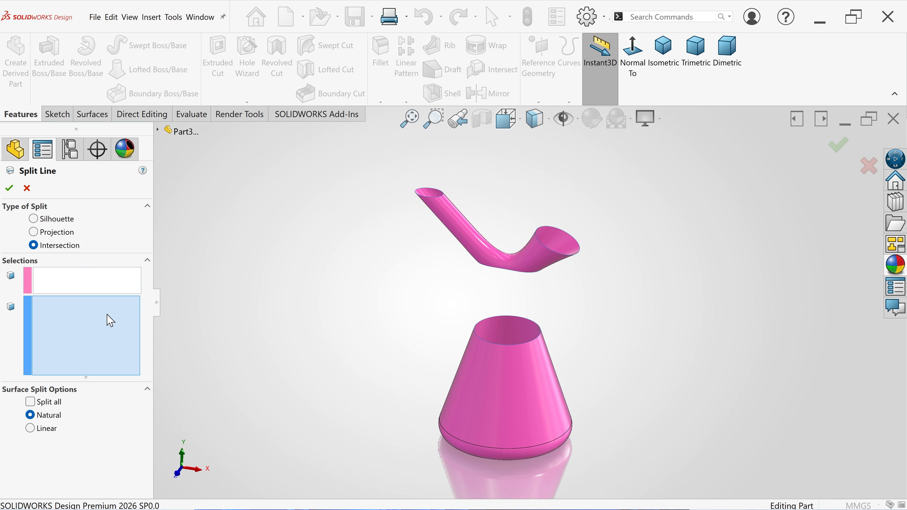
{"action": "left_click", "coordinate": [492, 252]}
{"action": "left_click", "coordinate": [474, 378]}
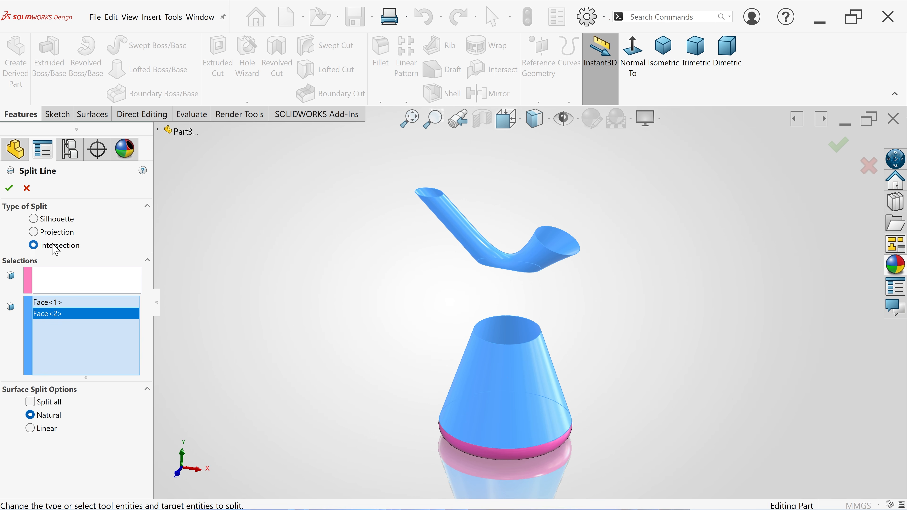
{"action": "left_click", "coordinate": [66, 288]}
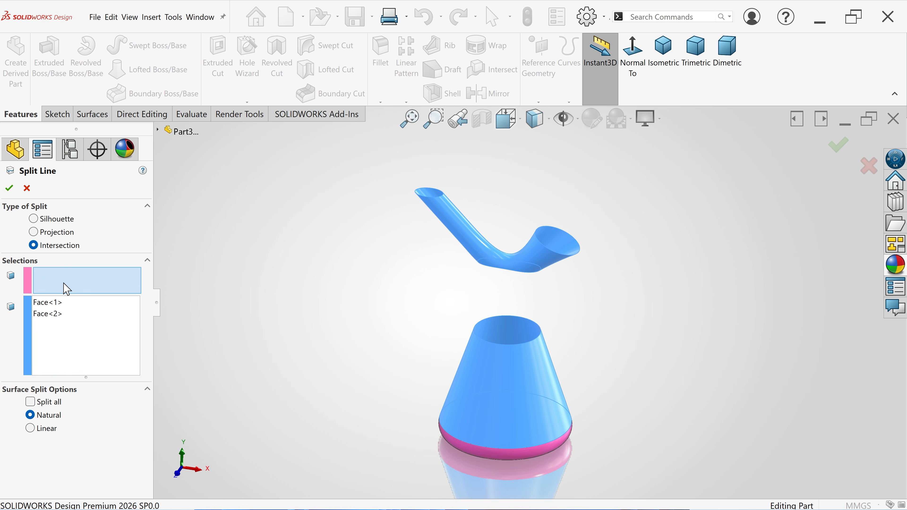
{"action": "left_click", "coordinate": [159, 131]}
{"action": "left_click", "coordinate": [204, 234]}
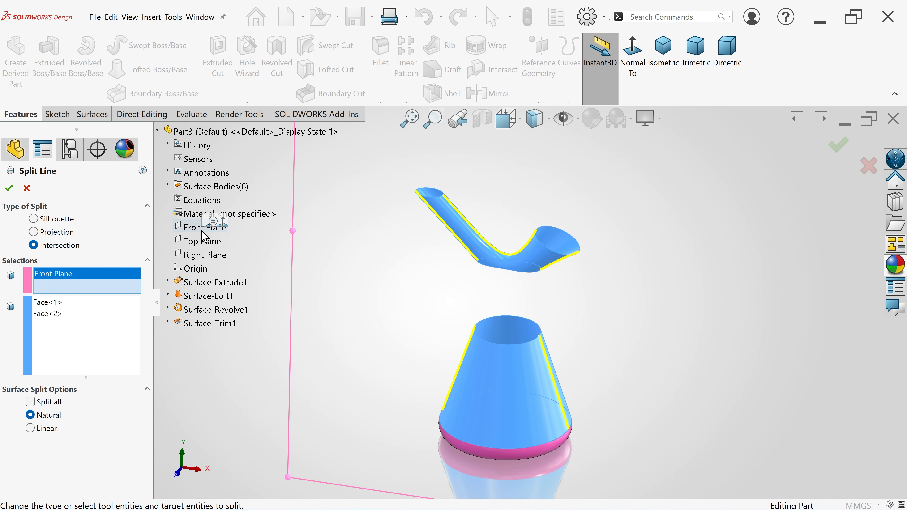
{"action": "left_click", "coordinate": [201, 255]}
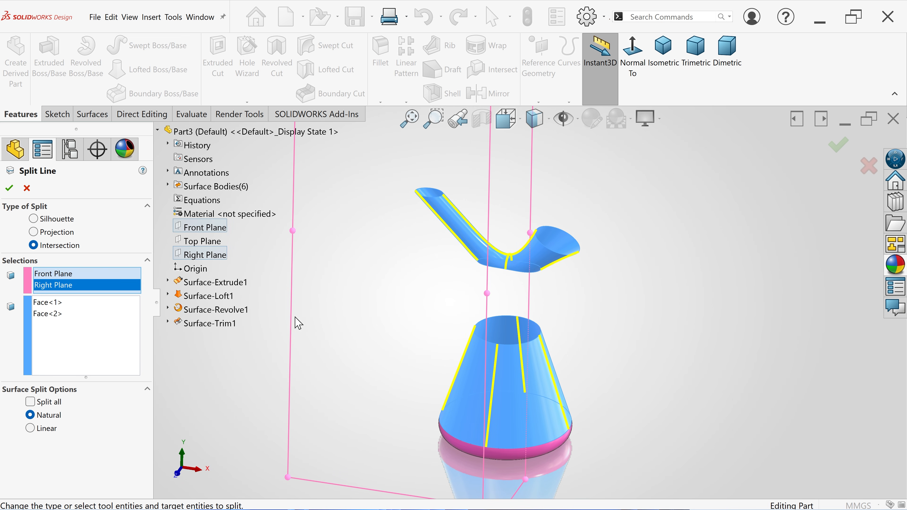
{"action": "scroll", "coordinate": [531, 295], "scroll_direction": "down", "scroll_amount": 2}
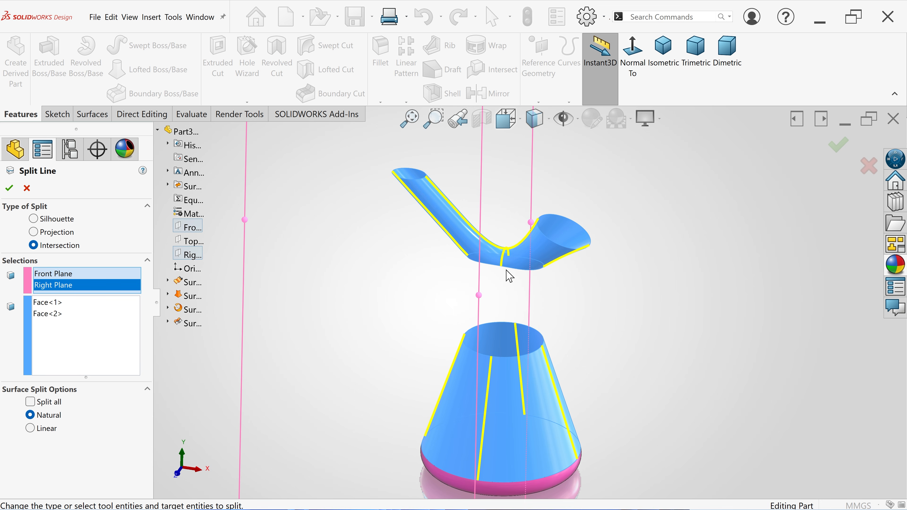
{"action": "left_click", "coordinate": [9, 190]}
Step: Start a sketch on the Front Plane and draw a two-point spline about 54 mm long from the narrow spout's lower corner to the cone's rim below
{"action": "middle_click_drag", "start_coordinate": [414, 319], "coordinate": [399, 281]}
{"action": "left_click", "coordinate": [71, 285]}
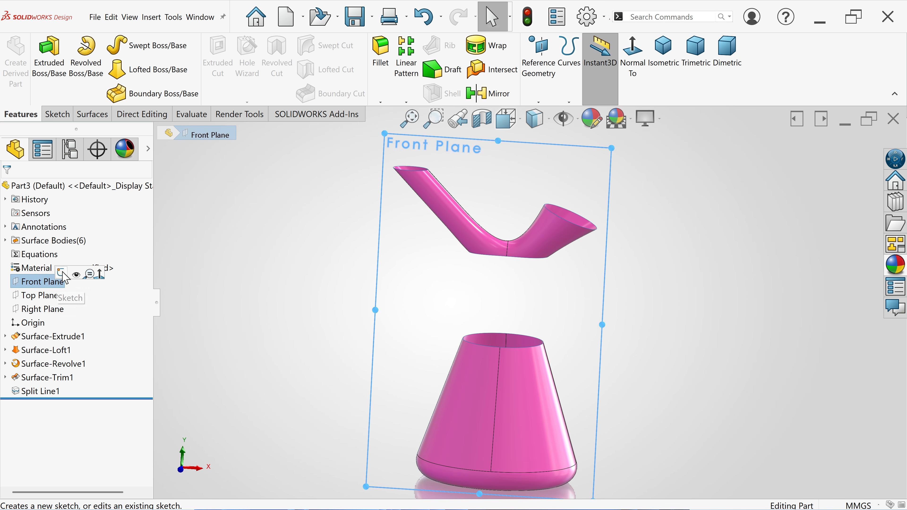
{"action": "left_click", "coordinate": [76, 270]}
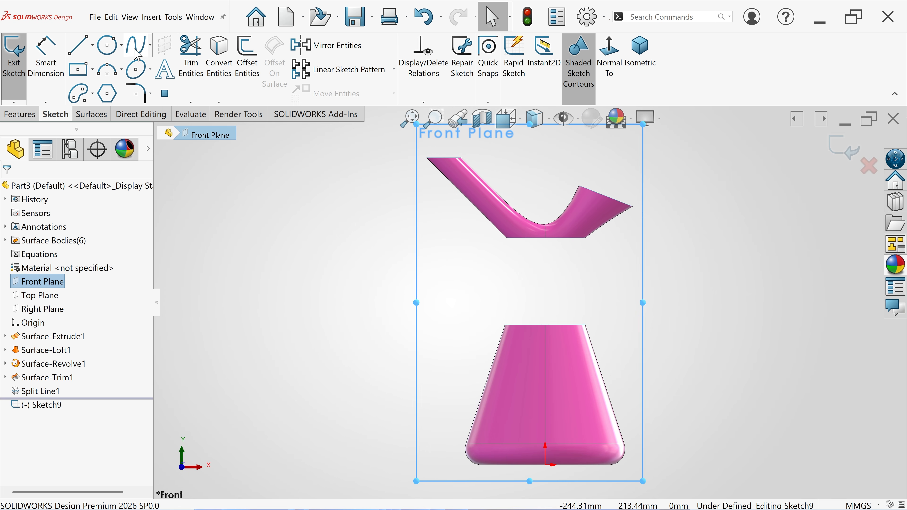
{"action": "left_click", "coordinate": [138, 55]}
{"action": "scroll", "coordinate": [568, 284], "scroll_direction": "down", "scroll_amount": 4}
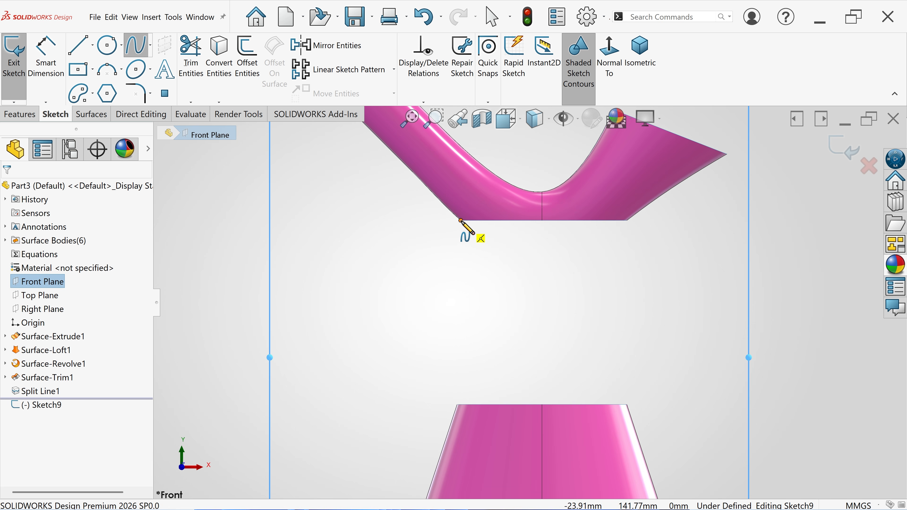
{"action": "left_click", "coordinate": [461, 221]}
{"action": "left_click", "coordinate": [459, 404]}
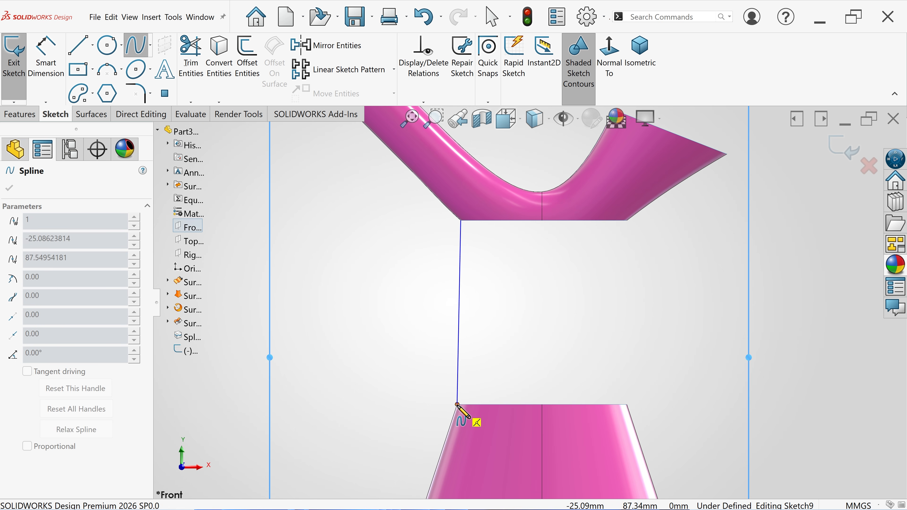
{"action": "right_click", "coordinate": [468, 387]}
{"action": "left_click", "coordinate": [499, 397]}
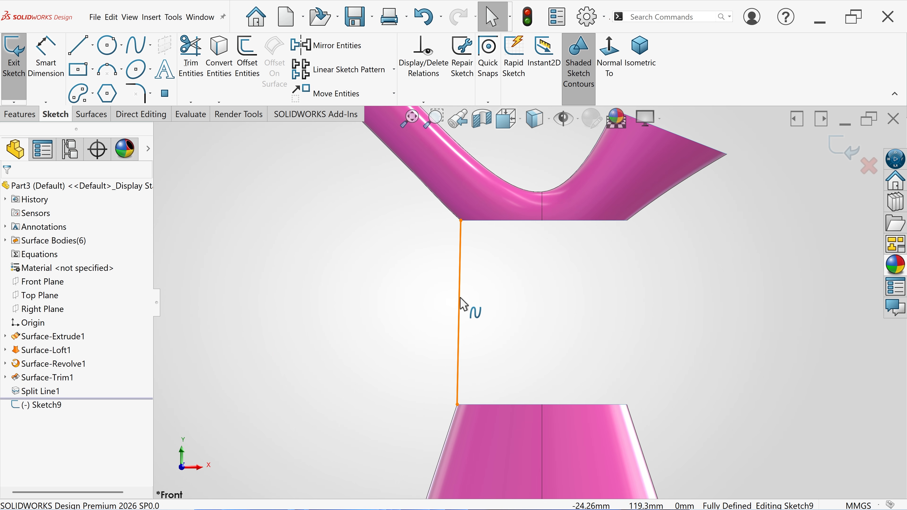
Step: Bow the spline inward and make it tangent to the narrow spout's lower outer edge
{"action": "left_click", "coordinate": [460, 295]}
{"action": "left_click_drag", "start_coordinate": [460, 295], "coordinate": [482, 303]}
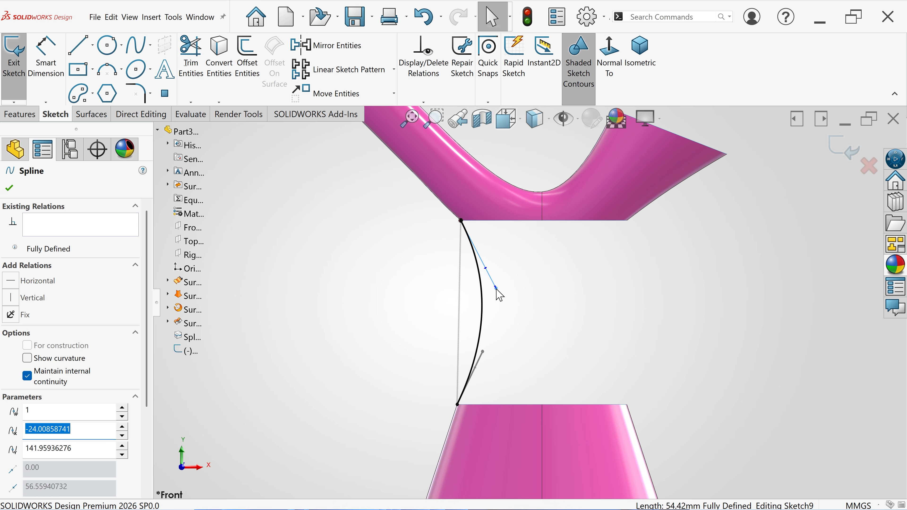
{"action": "scroll", "coordinate": [498, 215], "scroll_direction": "down", "scroll_amount": 2}
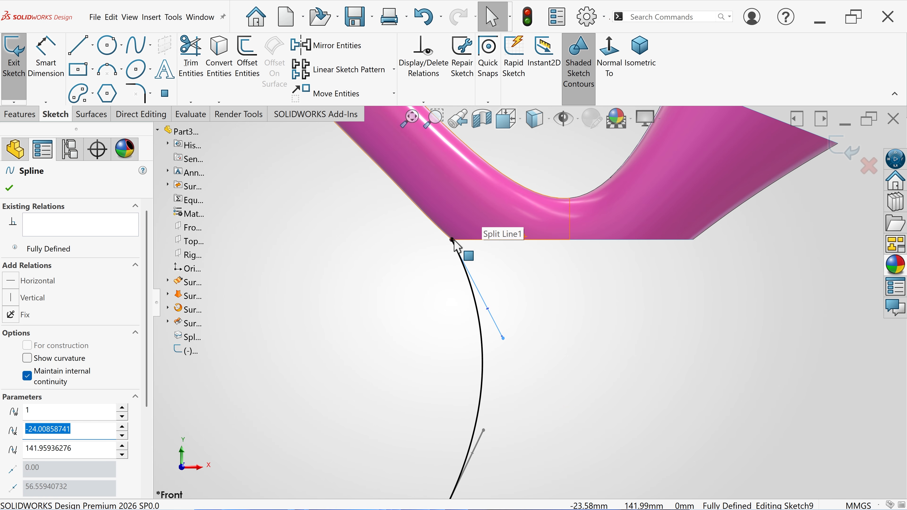
{"action": "left_click", "coordinate": [470, 278]}
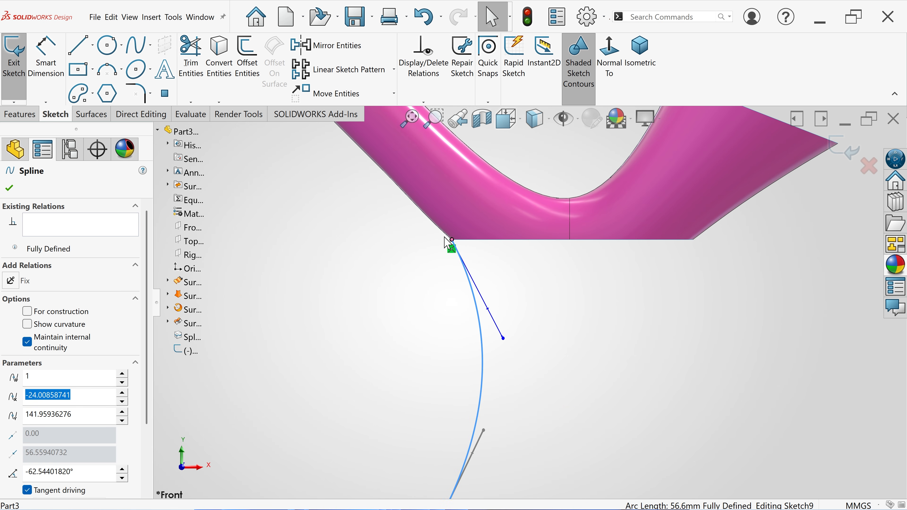
{"action": "left_click", "coordinate": [445, 235], "text": "ctrl"}
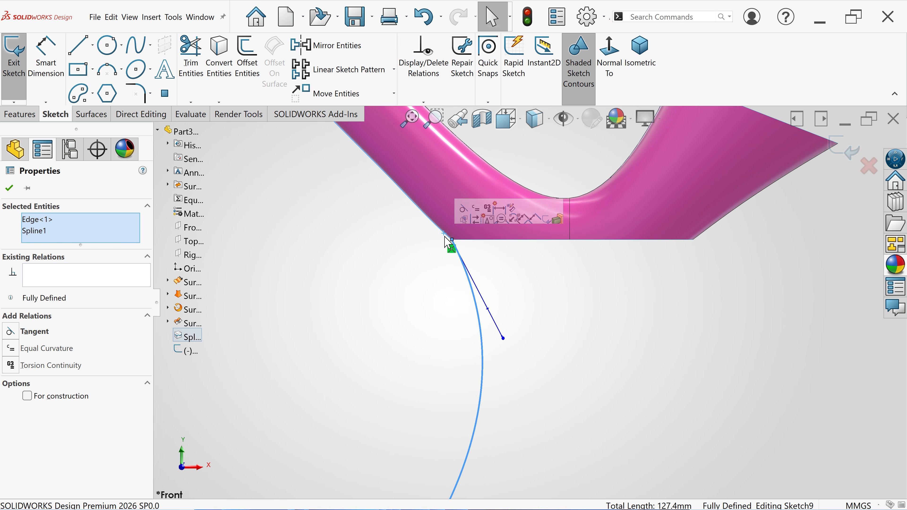
{"action": "left_click", "coordinate": [464, 212]}
Step: Make the spline's lower end tangent to the slanted edge of the conical body
{"action": "scroll", "coordinate": [517, 304], "scroll_direction": "up", "scroll_amount": 3}
{"action": "scroll", "coordinate": [500, 397], "scroll_direction": "down", "scroll_amount": 4}
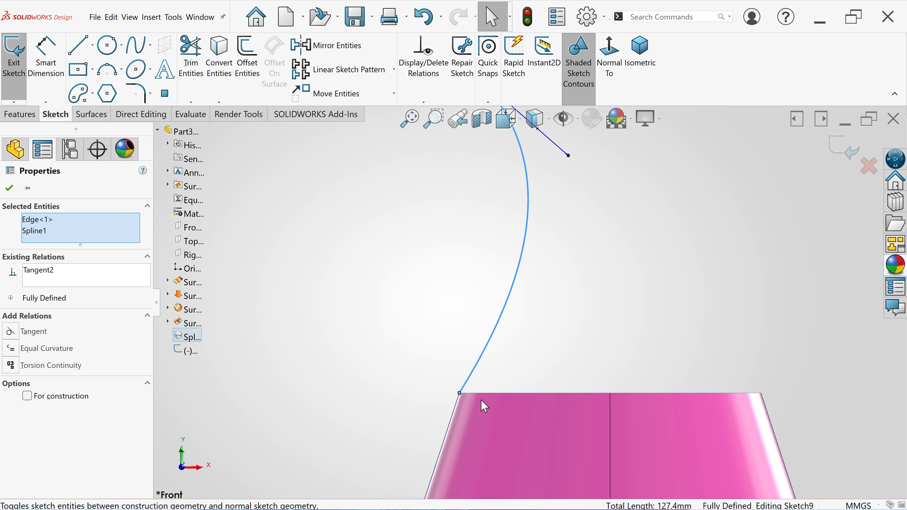
{"action": "key", "text": "Escape"}
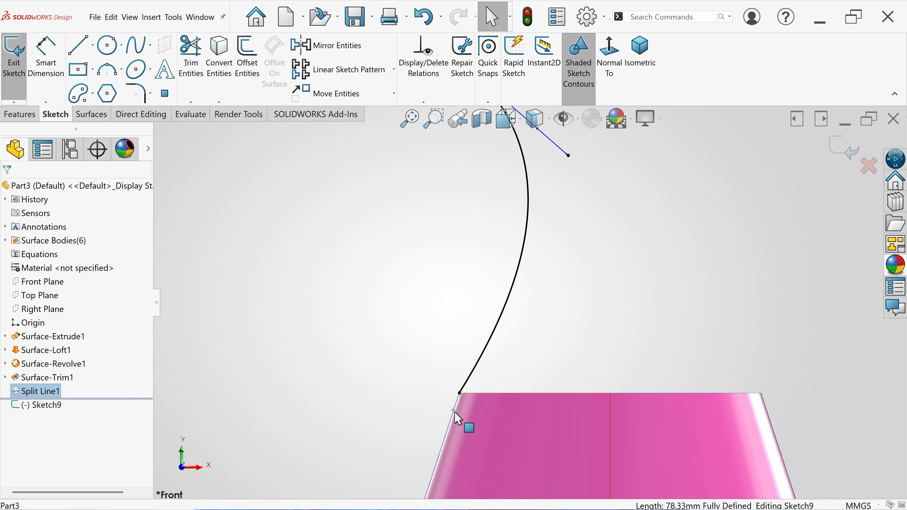
{"action": "left_click", "coordinate": [472, 373], "text": "ctrl"}
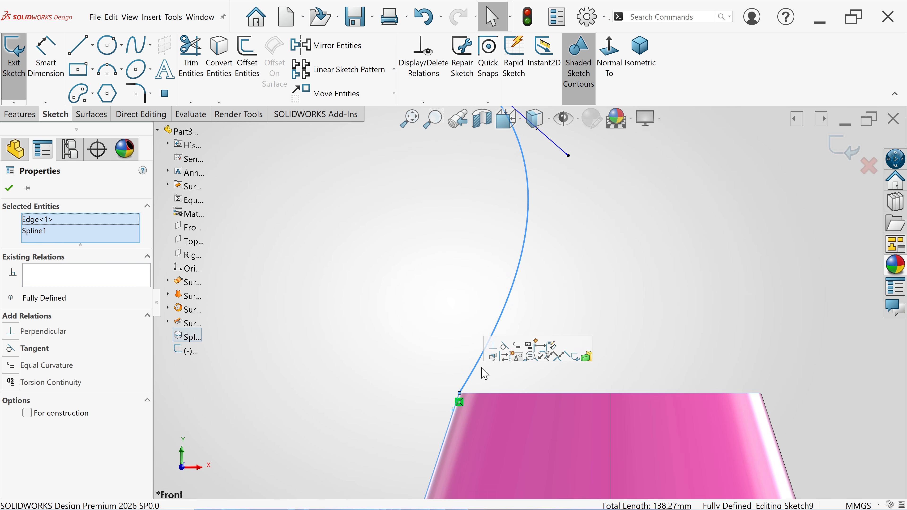
{"action": "left_click", "coordinate": [508, 349]}
{"action": "scroll", "coordinate": [537, 290], "scroll_direction": "up", "scroll_amount": 3}
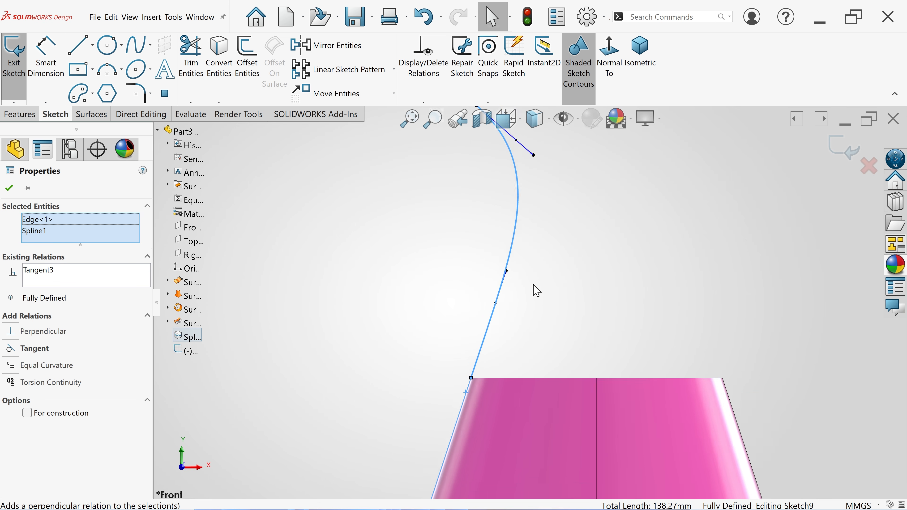
Step: Draw a second two-point spline from the wide spout's lower corner to the cone's rim below and bow it inward
{"action": "left_click", "coordinate": [137, 45]}
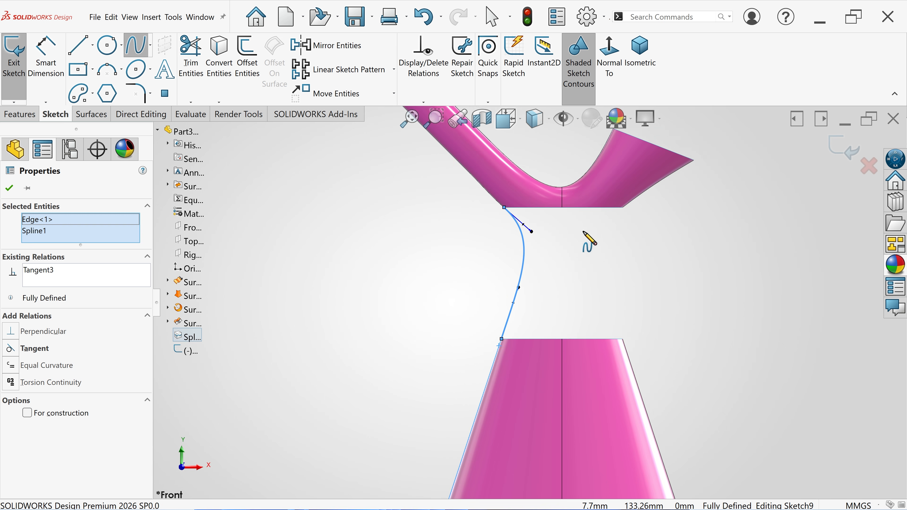
{"action": "scroll", "coordinate": [602, 214], "scroll_direction": "down", "scroll_amount": 2}
{"action": "left_click", "coordinate": [632, 204]}
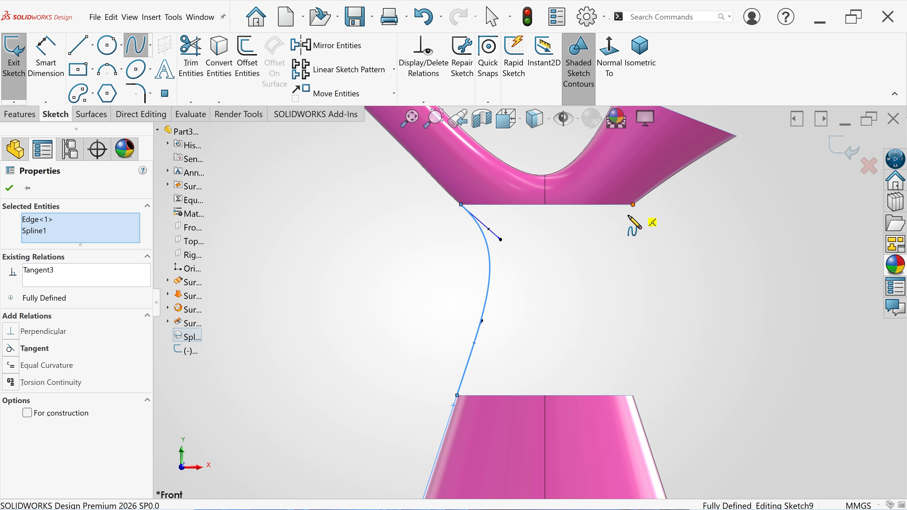
{"action": "left_click", "coordinate": [633, 396]}
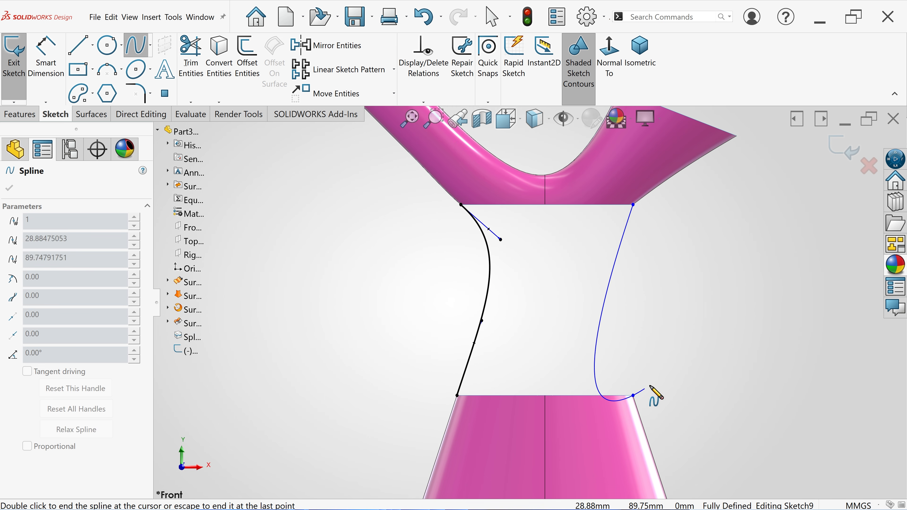
{"action": "right_click", "coordinate": [647, 355]}
{"action": "left_click", "coordinate": [683, 390]}
{"action": "left_click", "coordinate": [634, 339]}
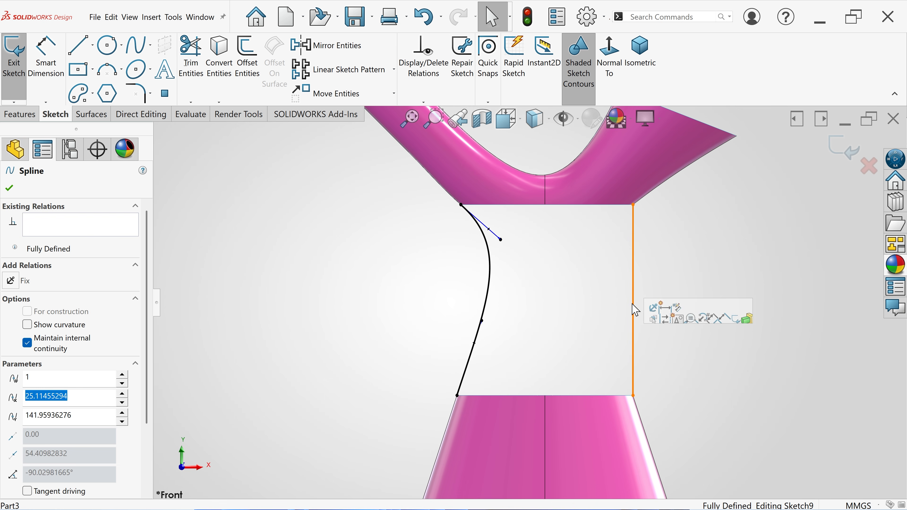
{"action": "left_click_drag", "start_coordinate": [634, 282], "coordinate": [611, 279]}
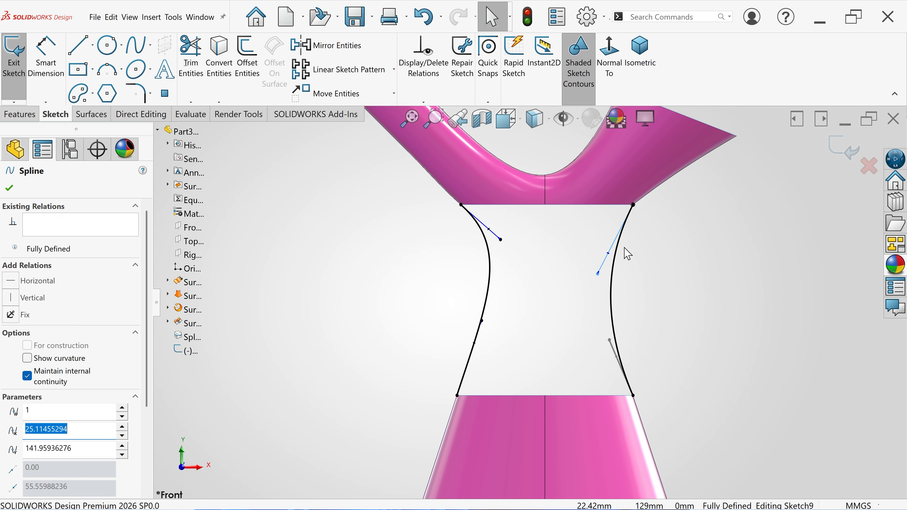
Step: Make the second spline tangent to the wide spout's outer edge and the cone's slanted edge, and close the sketch
{"action": "left_click", "coordinate": [666, 184]}
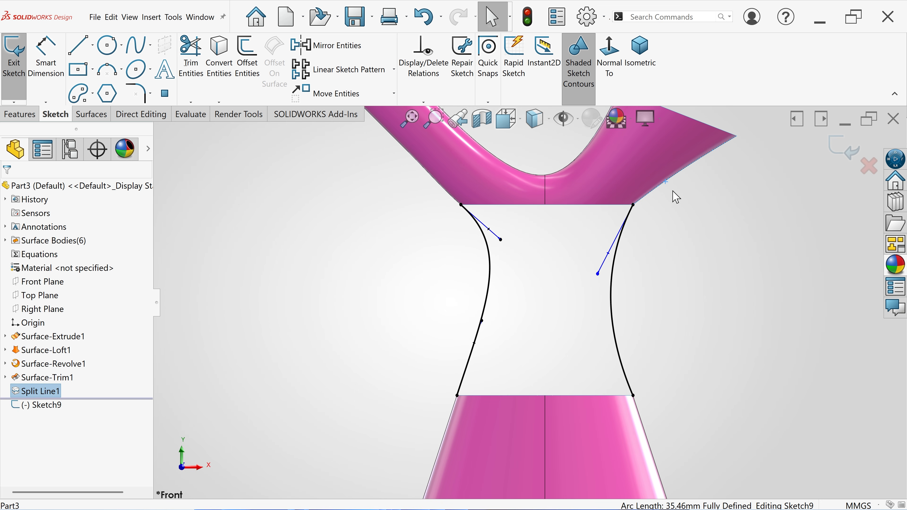
{"action": "left_click", "coordinate": [623, 243], "text": "ctrl"}
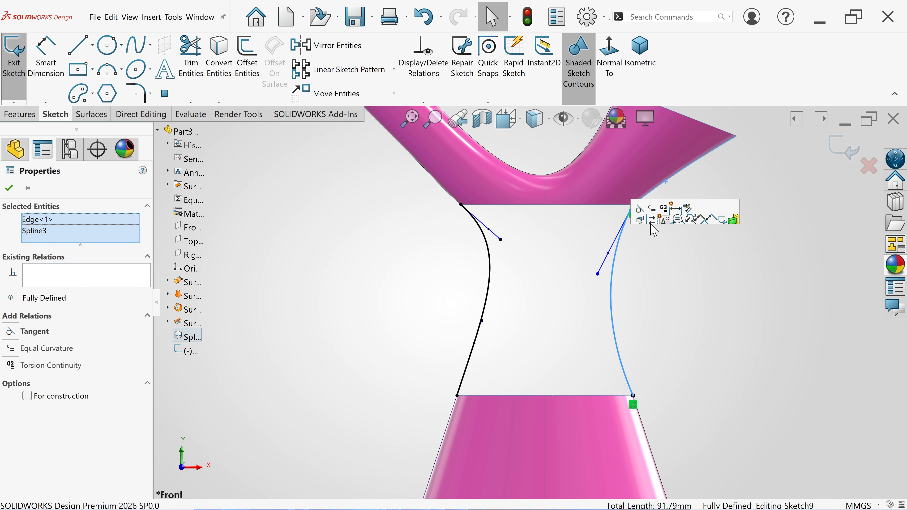
{"action": "left_click", "coordinate": [639, 213]}
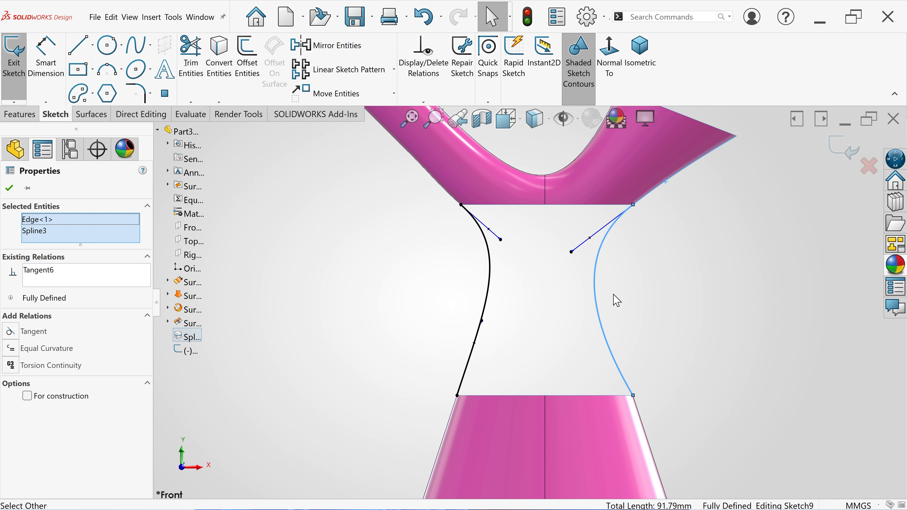
{"action": "key", "text": "Escape"}
{"action": "left_click", "coordinate": [640, 412]}
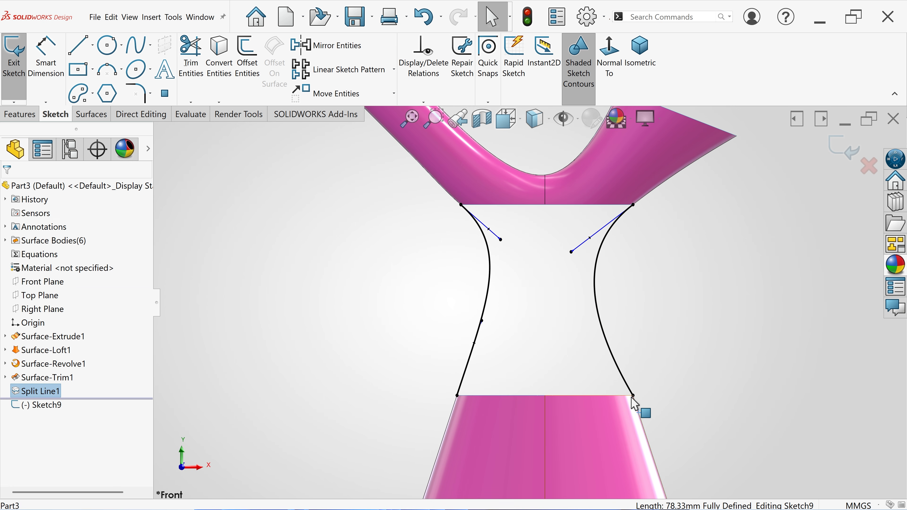
{"action": "left_click", "coordinate": [631, 391], "text": "ctrl"}
{"action": "left_click", "coordinate": [662, 372]}
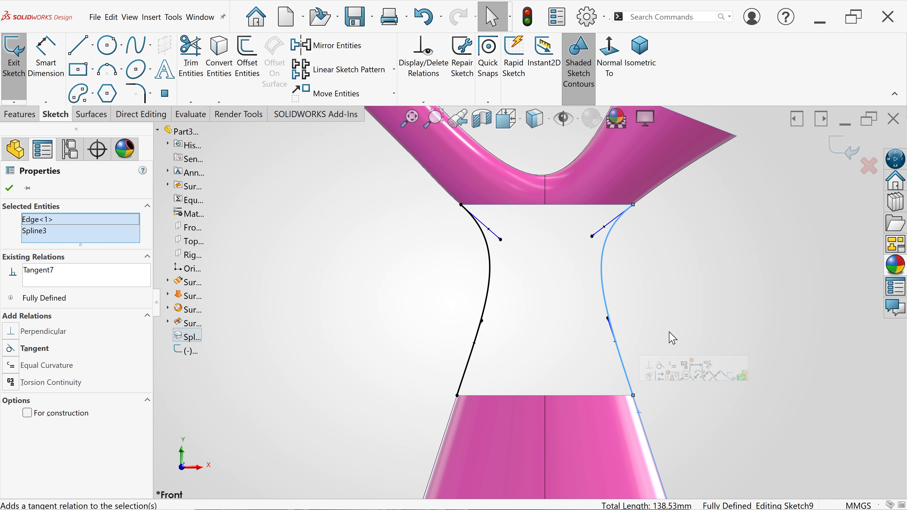
{"action": "key", "text": "Escape"}
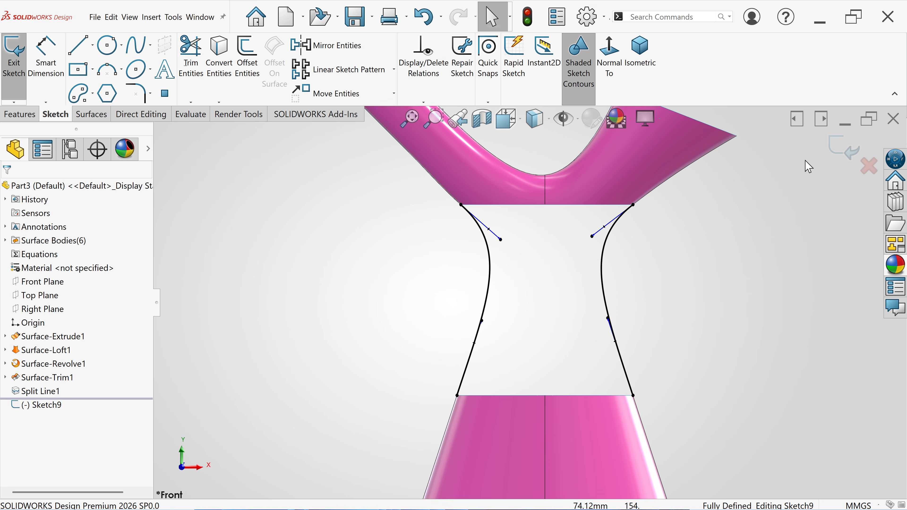
{"action": "left_click", "coordinate": [841, 146]}
Step: Start a sketch on the Right Plane and draw a two-point spline about 57 mm long from the cone's rim to the spout's lower split-line endpoint
{"action": "middle_click_drag", "start_coordinate": [707, 227], "coordinate": [625, 267]}
{"action": "left_click", "coordinate": [63, 309]}
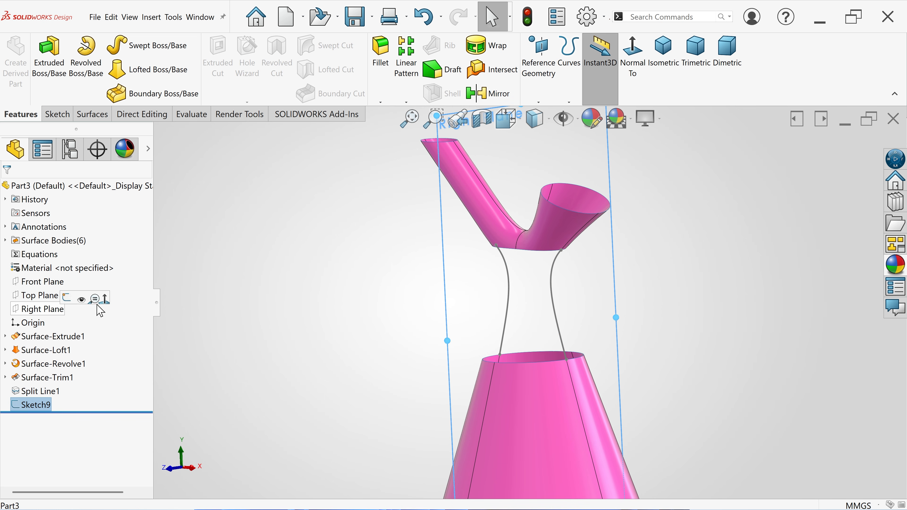
{"action": "scroll", "coordinate": [356, 282], "scroll_direction": "up", "scroll_amount": 3}
{"action": "middle_click_drag", "start_coordinate": [357, 282], "coordinate": [340, 272]}
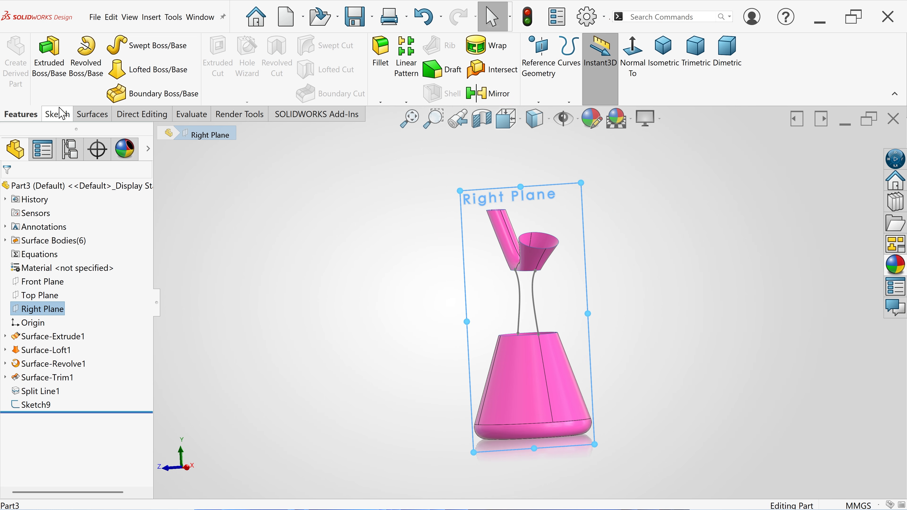
{"action": "left_click", "coordinate": [62, 113]}
{"action": "left_click", "coordinate": [15, 64]}
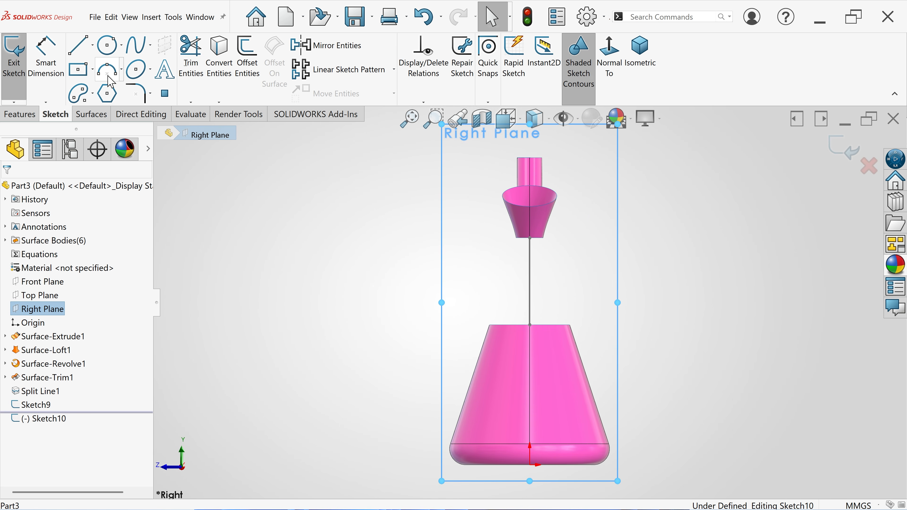
{"action": "scroll", "coordinate": [522, 321], "scroll_direction": "down", "scroll_amount": 5}
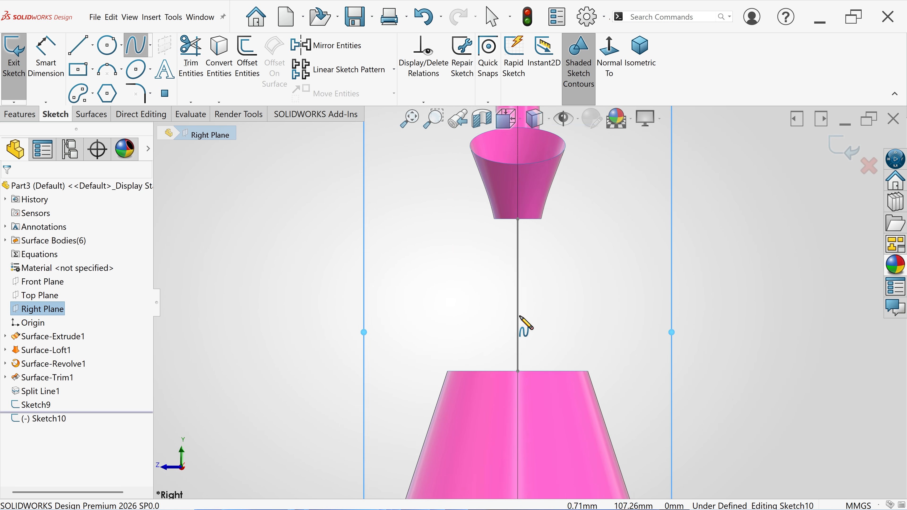
{"action": "left_click", "coordinate": [441, 376]}
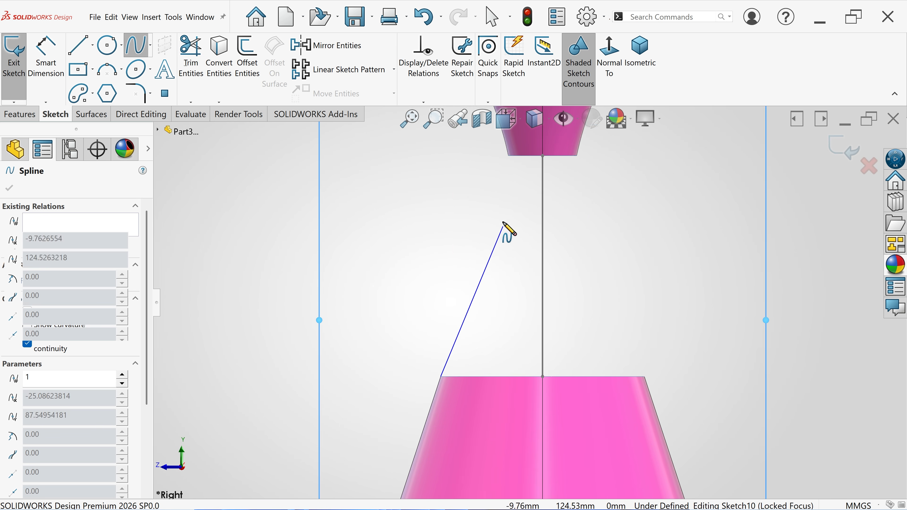
{"action": "middle_click_drag", "start_coordinate": [526, 170], "coordinate": [553, 171]}
{"action": "scroll", "coordinate": [552, 171], "scroll_direction": "down", "scroll_amount": 7}
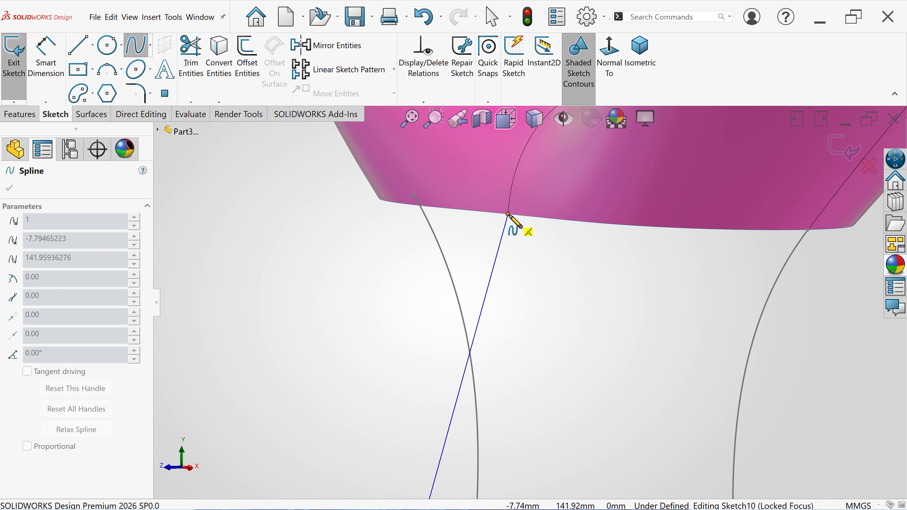
{"action": "left_click", "coordinate": [508, 214]}
{"action": "right_click", "coordinate": [527, 232]}
{"action": "left_click", "coordinate": [560, 240]}
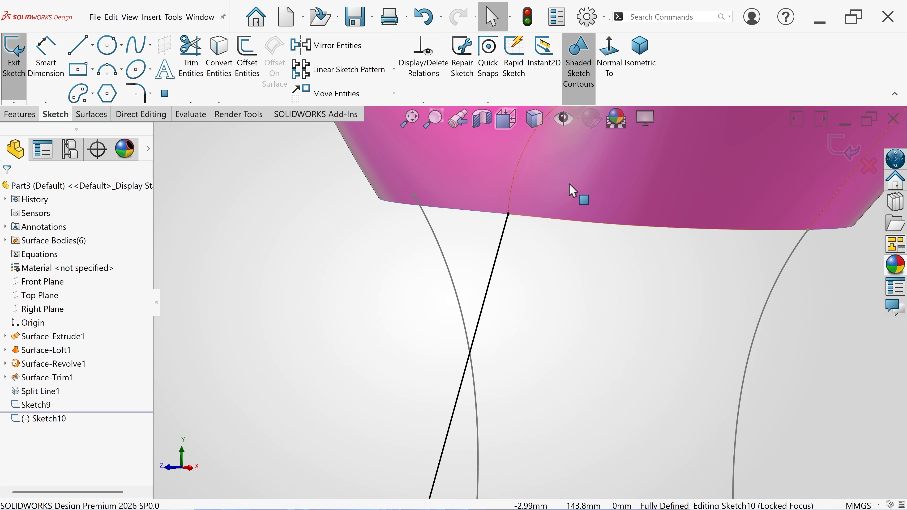
Step: Bow the Right Plane spline slightly inward toward the vase's centre
{"action": "key", "text": "ctrl+8"}
{"action": "scroll", "coordinate": [538, 246], "scroll_direction": "down", "scroll_amount": 8}
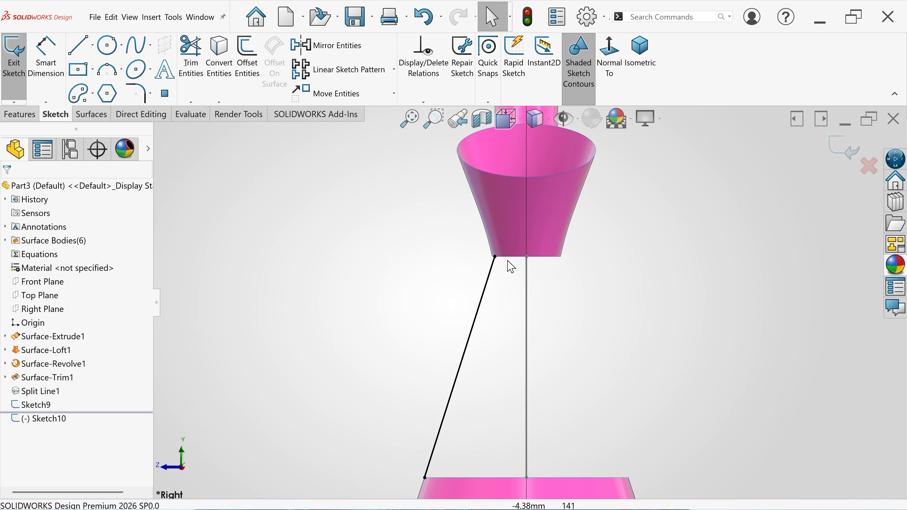
{"action": "left_click", "coordinate": [502, 275]}
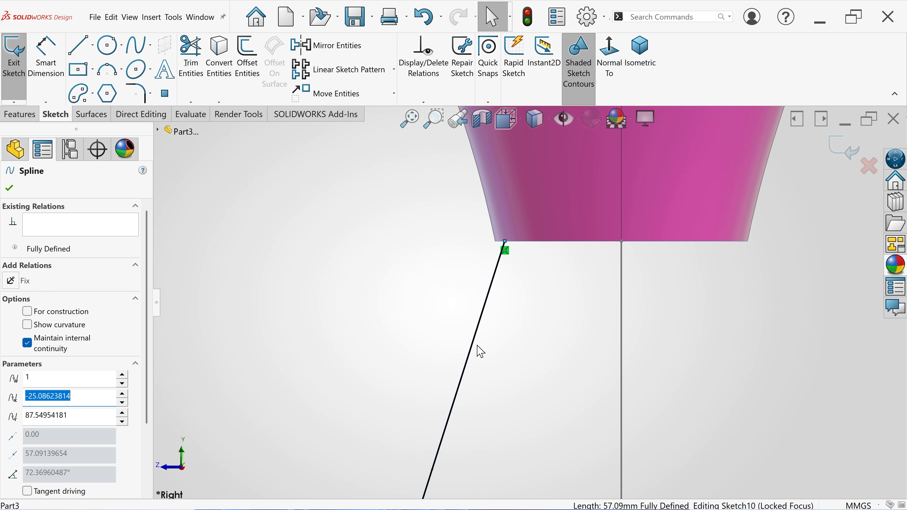
{"action": "scroll", "coordinate": [477, 358], "scroll_direction": "up", "scroll_amount": 3}
{"action": "left_click_drag", "start_coordinate": [469, 432], "coordinate": [491, 429]}
{"action": "scroll", "coordinate": [546, 330], "scroll_direction": "up", "scroll_amount": 2}
{"action": "middle_click_drag", "start_coordinate": [559, 329], "coordinate": [587, 331]}
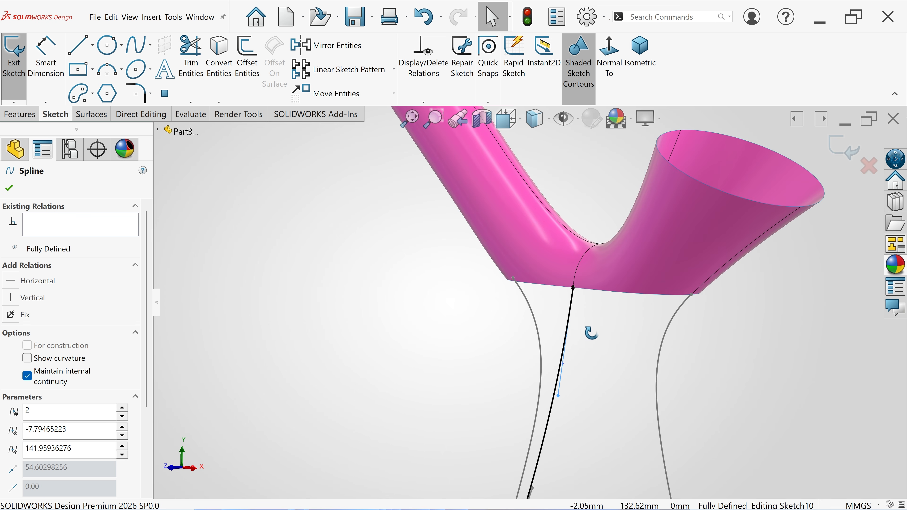
{"action": "scroll", "coordinate": [587, 321], "scroll_direction": "down", "scroll_amount": 2}
{"action": "key", "text": "Escape"}
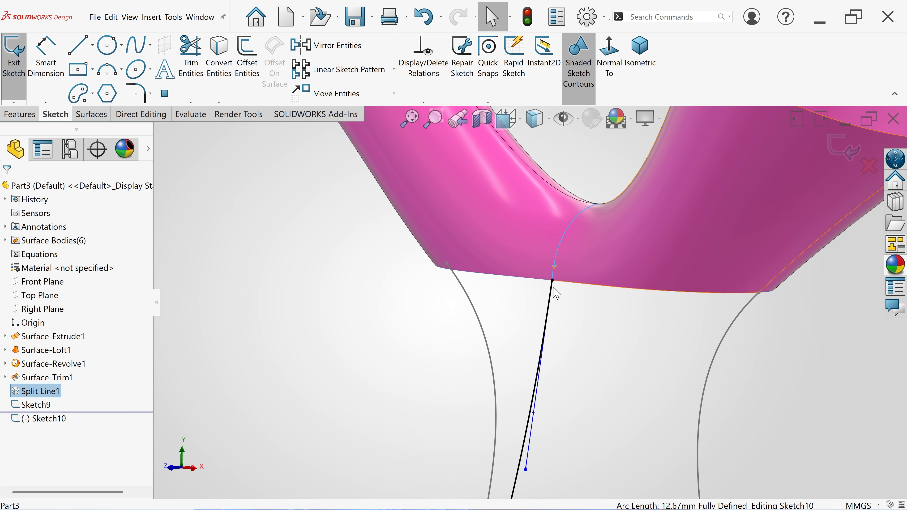
Step: Make the Right Plane spline tangent to the split-line edge on the spout surface at its upper end
{"action": "left_click", "coordinate": [548, 317], "text": "ctrl"}
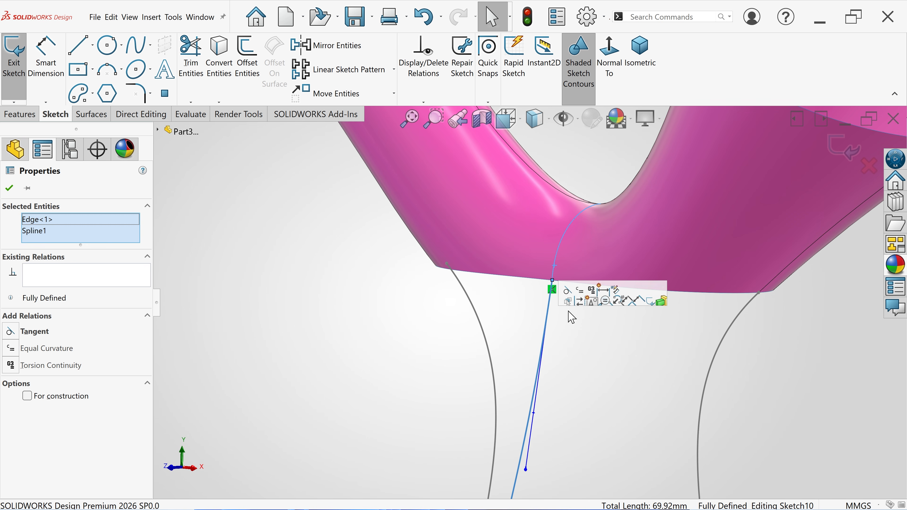
{"action": "left_click", "coordinate": [571, 291]}
{"action": "scroll", "coordinate": [576, 363], "scroll_direction": "up", "scroll_amount": 3}
{"action": "scroll", "coordinate": [502, 431], "scroll_direction": "down", "scroll_amount": 3}
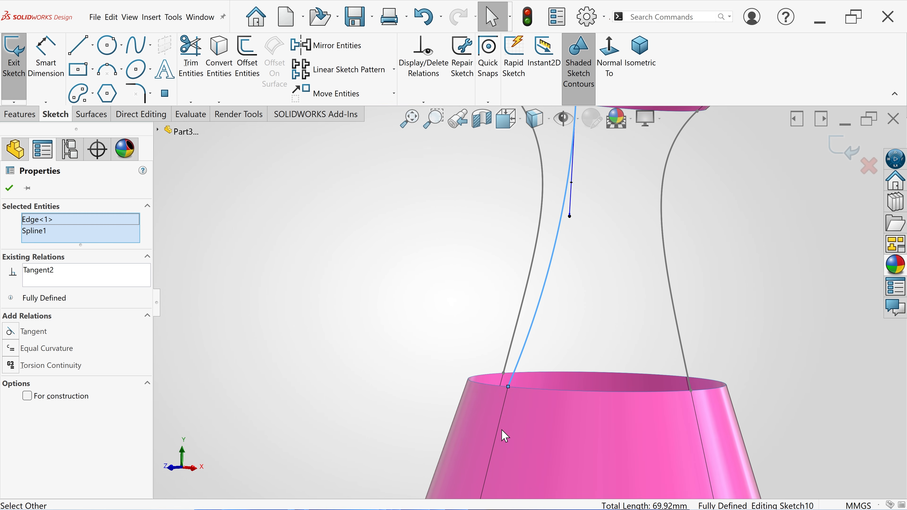
{"action": "key", "text": "Escape"}
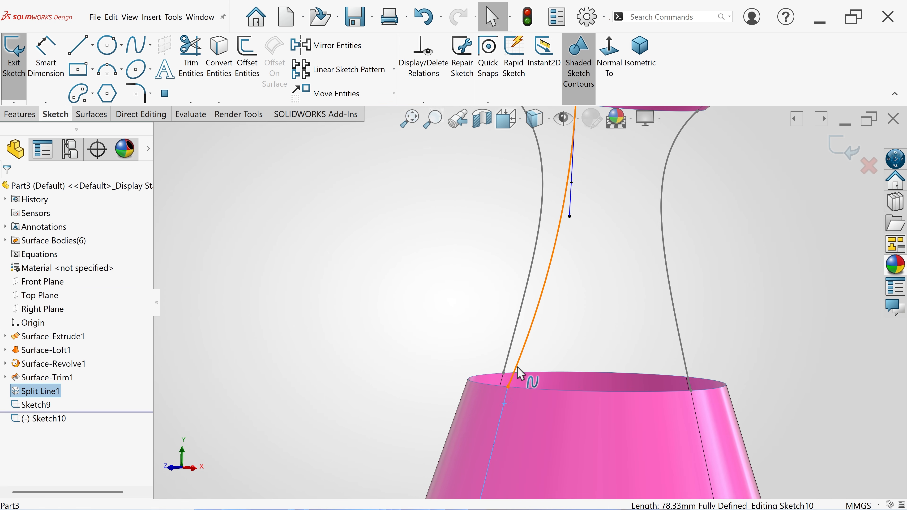
Step: Make the Right Plane spline tangent to the cone's split edge at its lower end, and close the sketch
{"action": "left_click", "coordinate": [525, 375], "text": "ctrl"}
{"action": "left_click", "coordinate": [549, 343]}
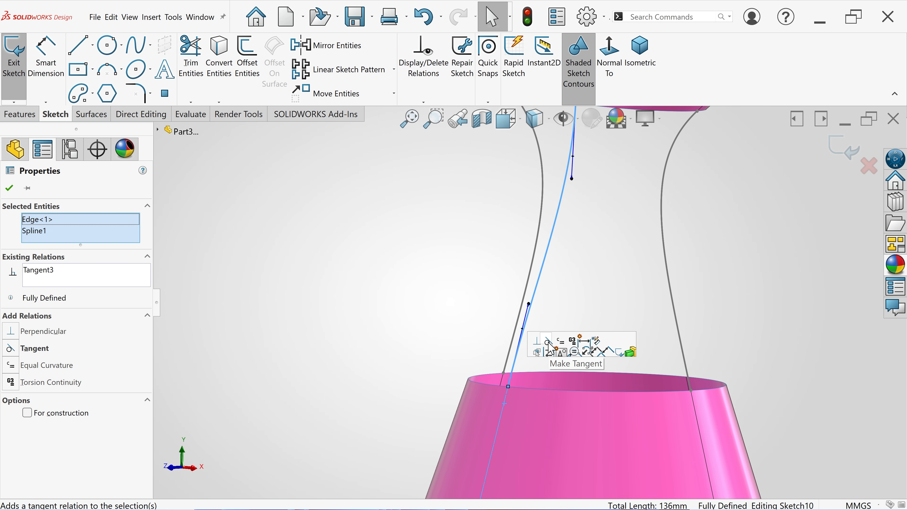
{"action": "key", "text": "Escape"}
{"action": "mouse_move", "coordinate": [571, 297]}
{"action": "middle_mouse_down"}
{"action": "mouse_move", "coordinate": [581, 292]}
{"action": "mouse_move", "coordinate": [529, 282]}
{"action": "mouse_move", "coordinate": [561, 279]}
{"action": "mouse_move", "coordinate": [593, 300]}
{"action": "mouse_move", "coordinate": [585, 302]}
{"action": "middle_mouse_up"}
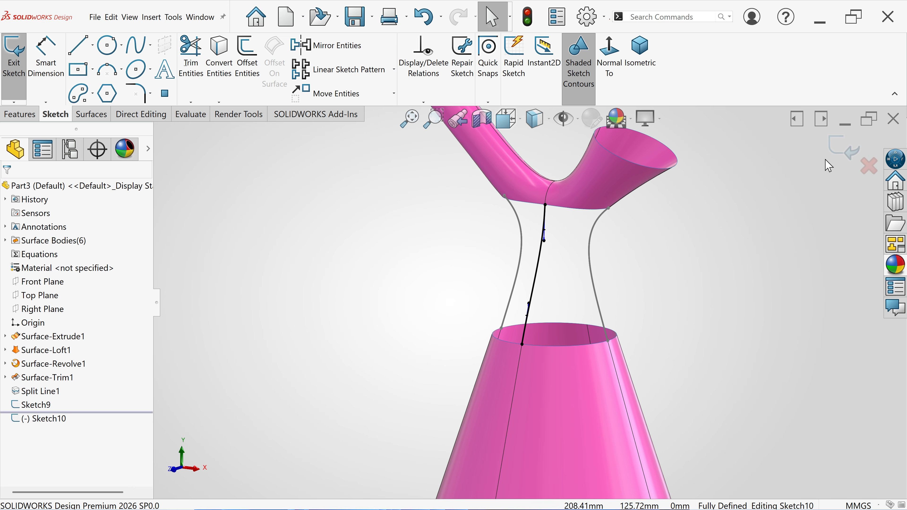
{"action": "left_click", "coordinate": [843, 148]}
{"action": "middle_click_drag", "start_coordinate": [718, 238], "coordinate": [717, 254]}
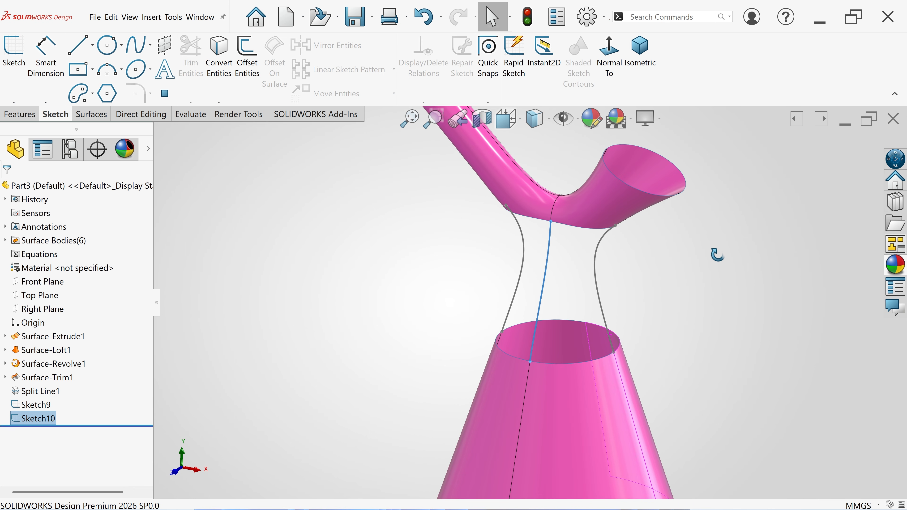
{"action": "left_click", "coordinate": [690, 273]}
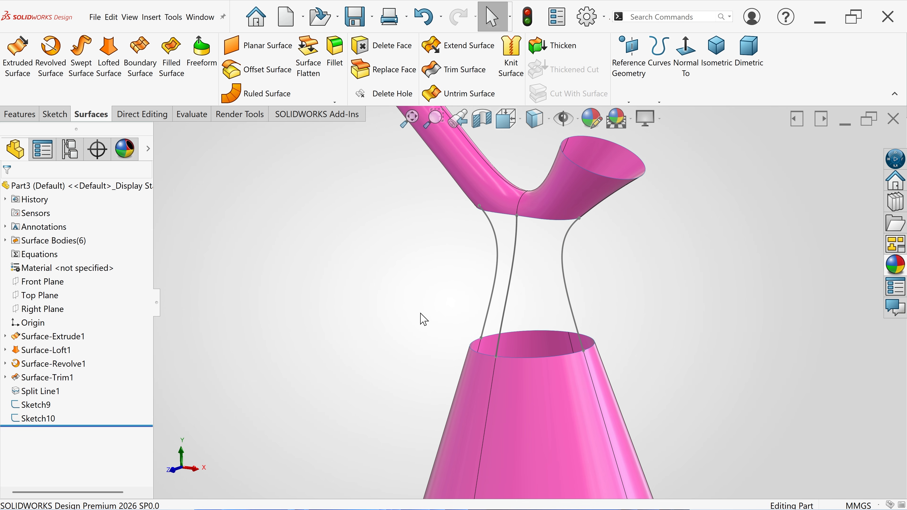
Step: Extrude the two side splines of Sketch9 as surfaces, with the direction reversed and a blind depth of 10 mm
{"action": "left_click", "coordinate": [20, 418]}
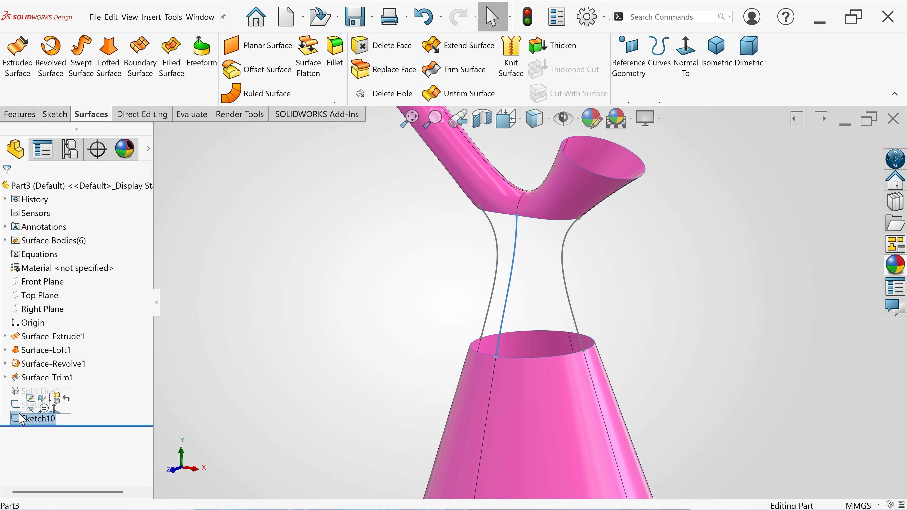
{"action": "left_click", "coordinate": [25, 406]}
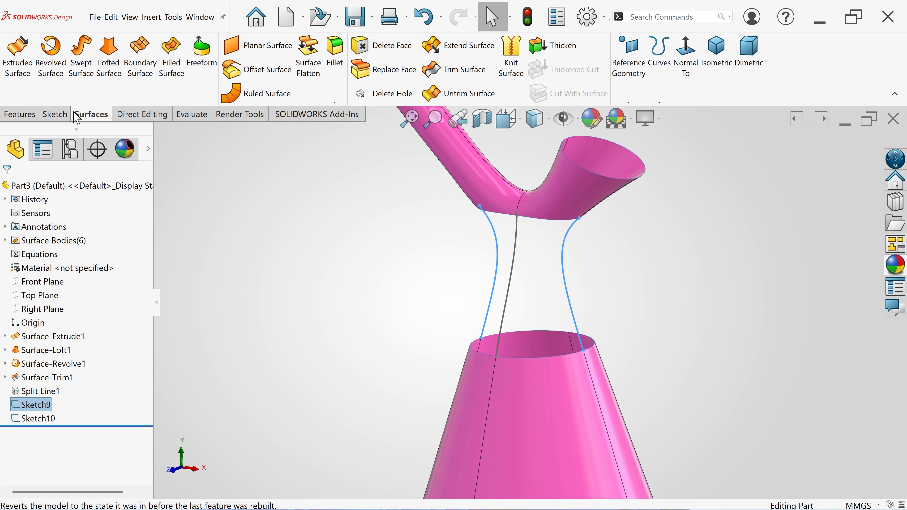
{"action": "left_click", "coordinate": [18, 53]}
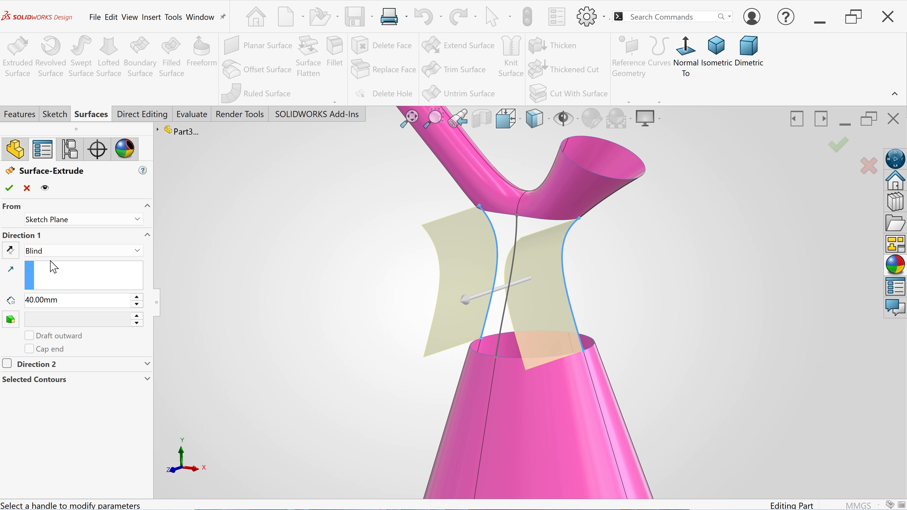
{"action": "left_click", "coordinate": [11, 251]}
{"action": "left_click_drag", "start_coordinate": [63, 307], "coordinate": [35, 298]}
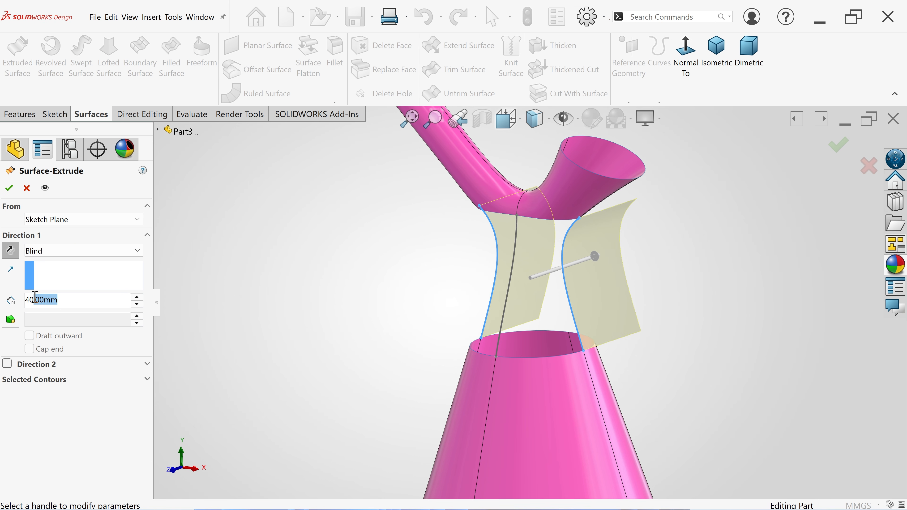
{"action": "type", "text": "10"}
{"action": "key", "text": "Return"}
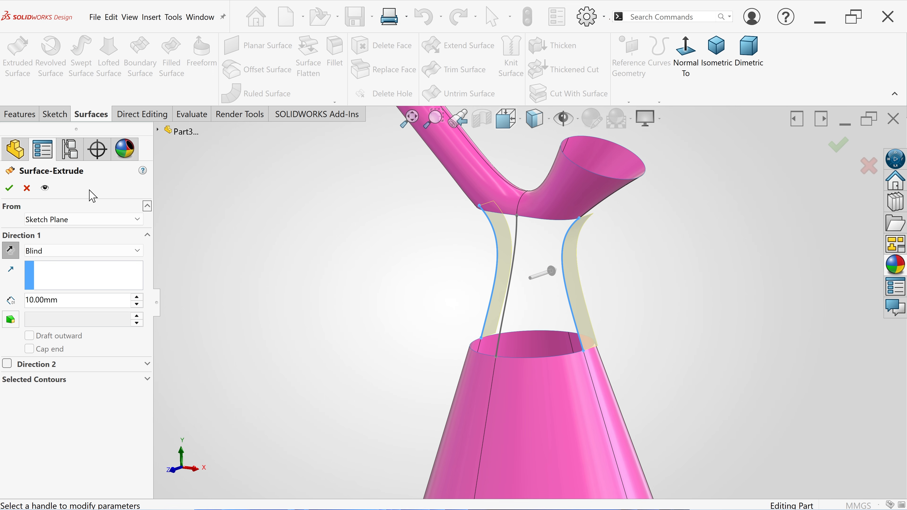
{"action": "left_click", "coordinate": [9, 190]}
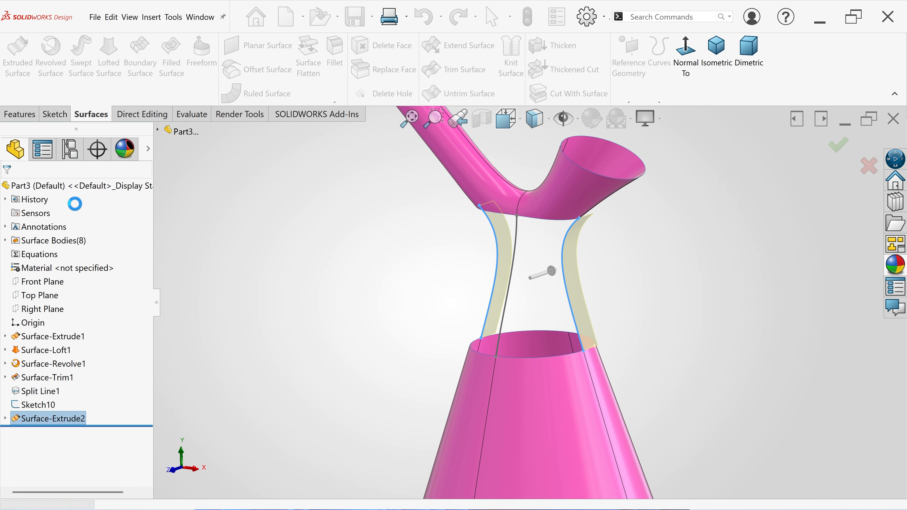
{"action": "left_click", "coordinate": [615, 281]}
{"action": "middle_click_drag", "start_coordinate": [615, 281], "coordinate": [628, 278]}
{"action": "scroll", "coordinate": [583, 291], "scroll_direction": "down", "scroll_amount": 1}
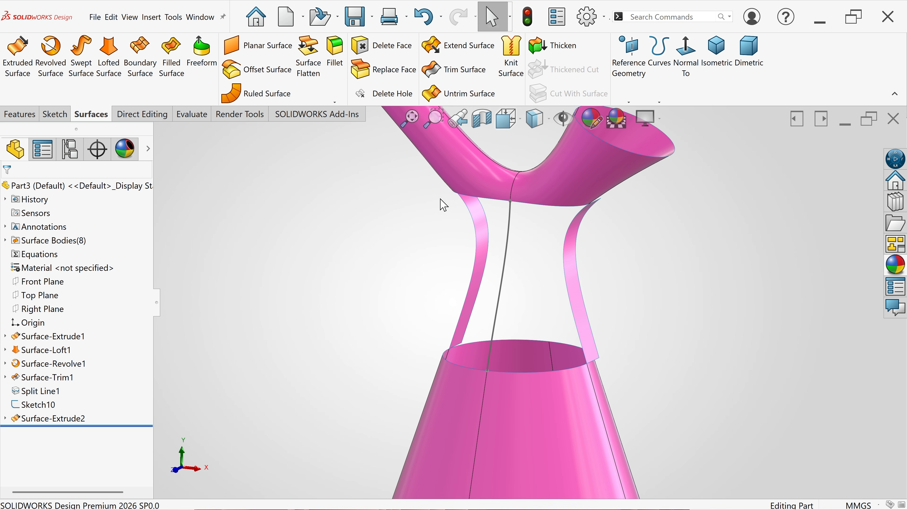
Step: Start a Boundary Surface and add the spout's two lower front edges as one open group in Direction 1
{"action": "left_click", "coordinate": [141, 58]}
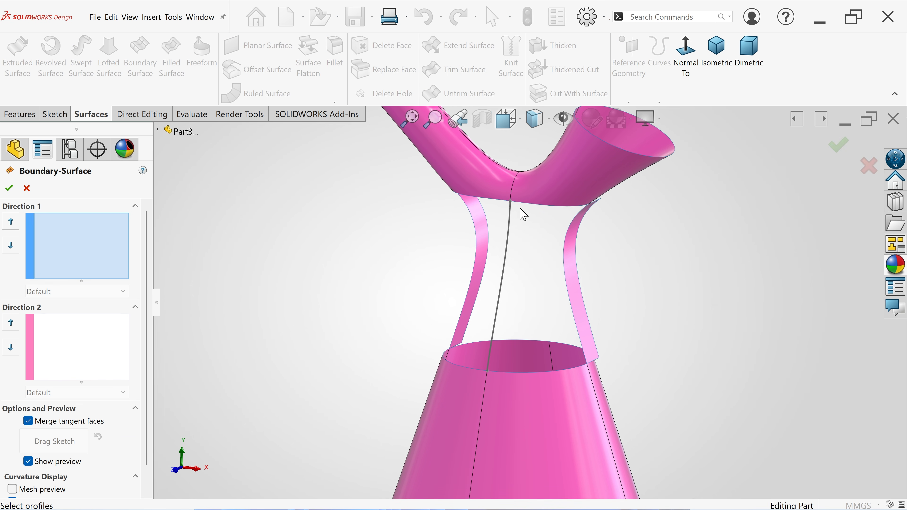
{"action": "right_click", "coordinate": [122, 236]}
{"action": "left_click", "coordinate": [186, 287]}
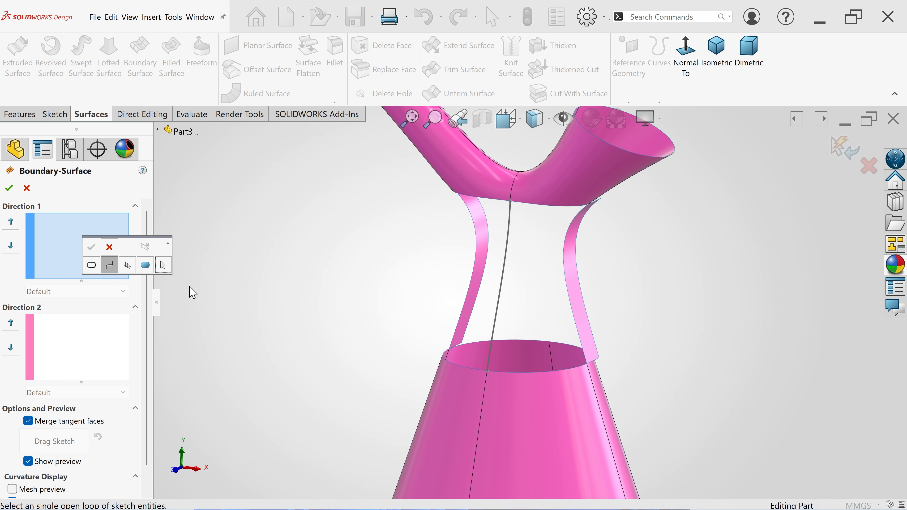
{"action": "left_click_drag", "start_coordinate": [133, 245], "coordinate": [350, 241]}
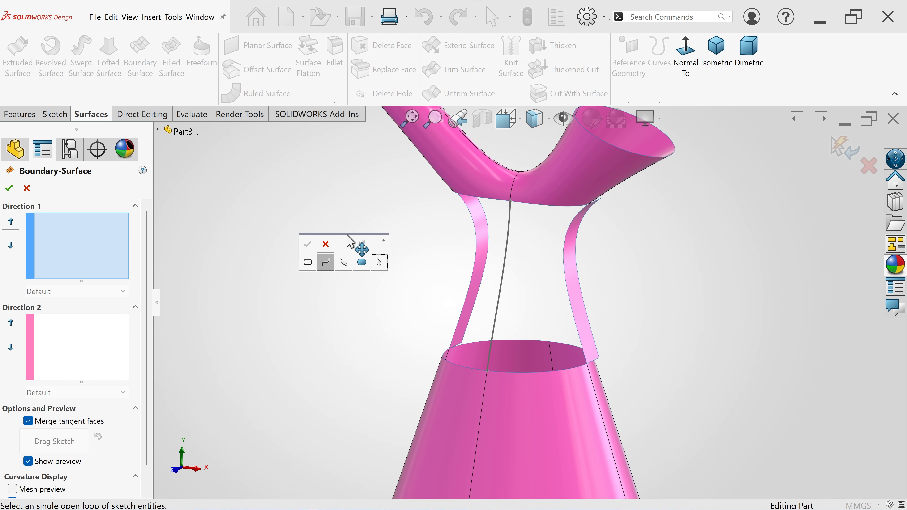
{"action": "left_click", "coordinate": [344, 263]}
{"action": "left_click", "coordinate": [535, 206]}
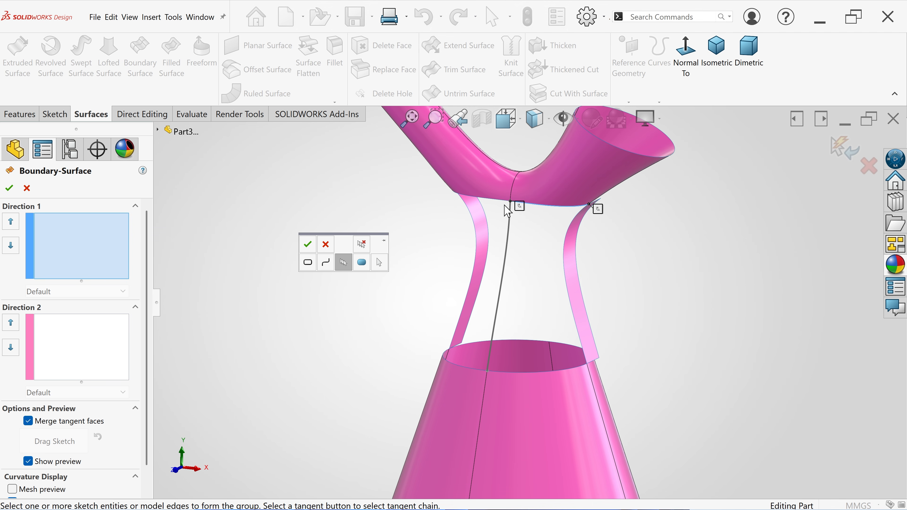
{"action": "left_click", "coordinate": [506, 206]}
{"action": "left_click", "coordinate": [308, 245]}
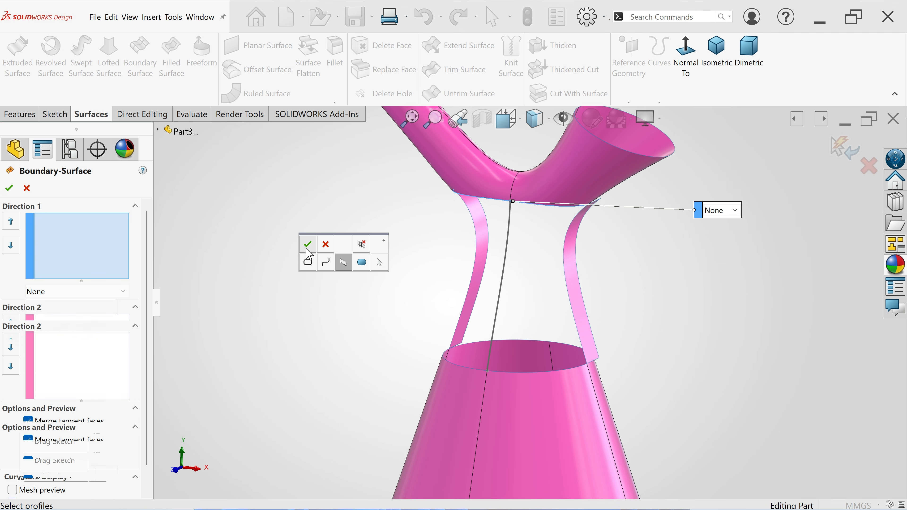
Step: Add the cone's front rim edges as the second open group in Direction 1
{"action": "right_click", "coordinate": [96, 255]}
{"action": "mouse_move", "coordinate": [180, 328]}
{"action": "left_click", "coordinate": [179, 311]}
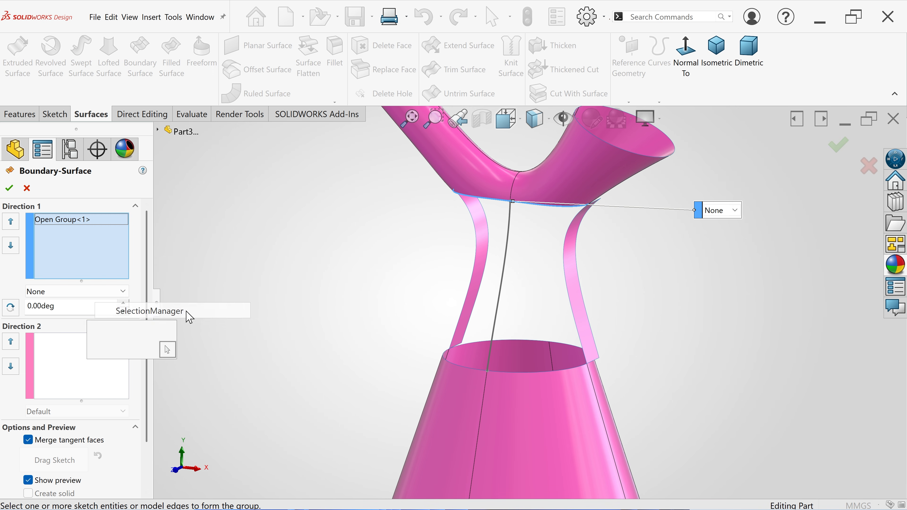
{"action": "left_click_drag", "start_coordinate": [149, 327], "coordinate": [430, 246]}
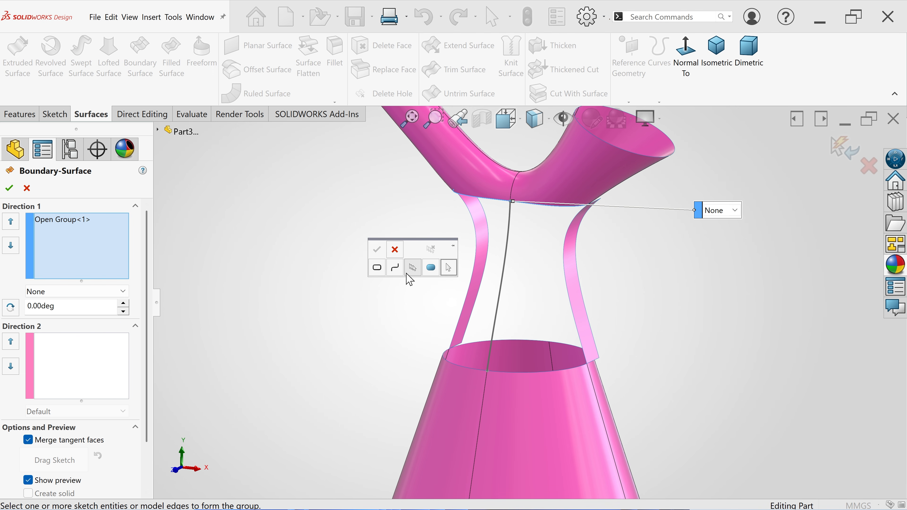
{"action": "left_click", "coordinate": [539, 373]}
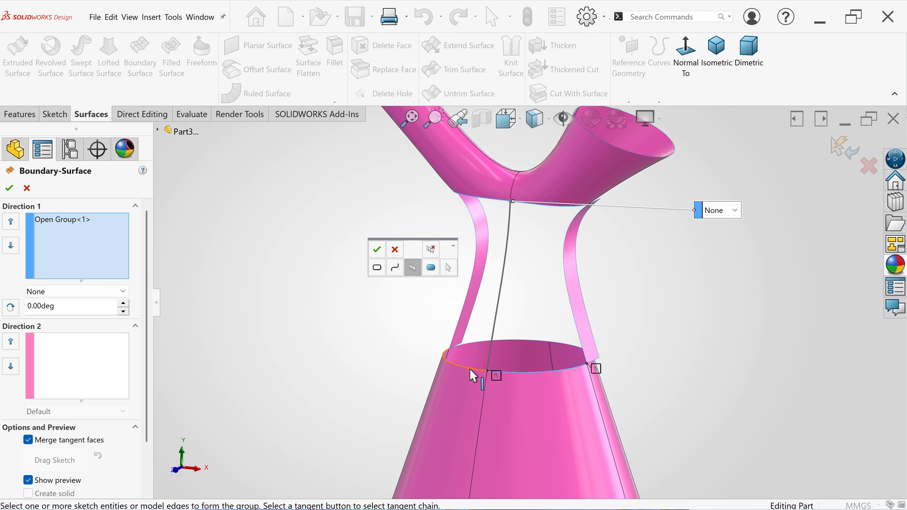
{"action": "left_click", "coordinate": [377, 250]}
Step: Add the inner edges of both extruded strips and the Sketch10 spline between them as Direction 2 curves
{"action": "left_click", "coordinate": [68, 361]}
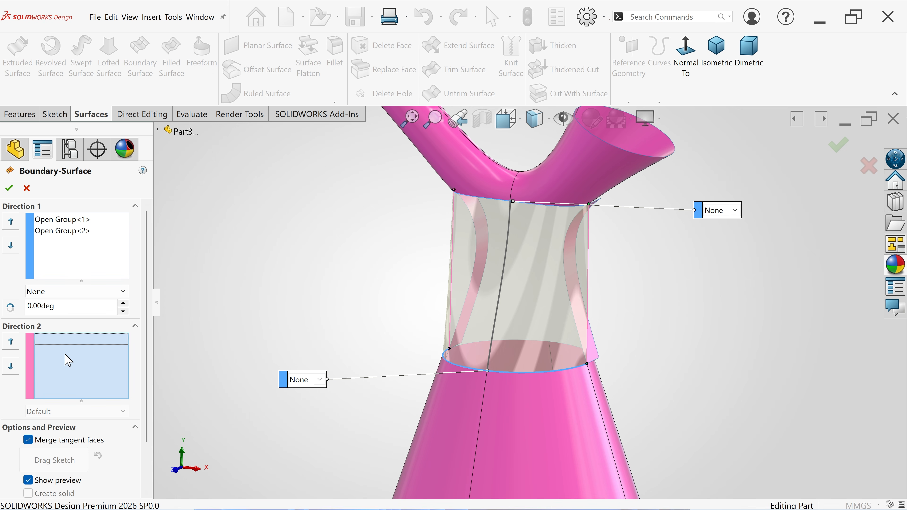
{"action": "left_click", "coordinate": [570, 297]}
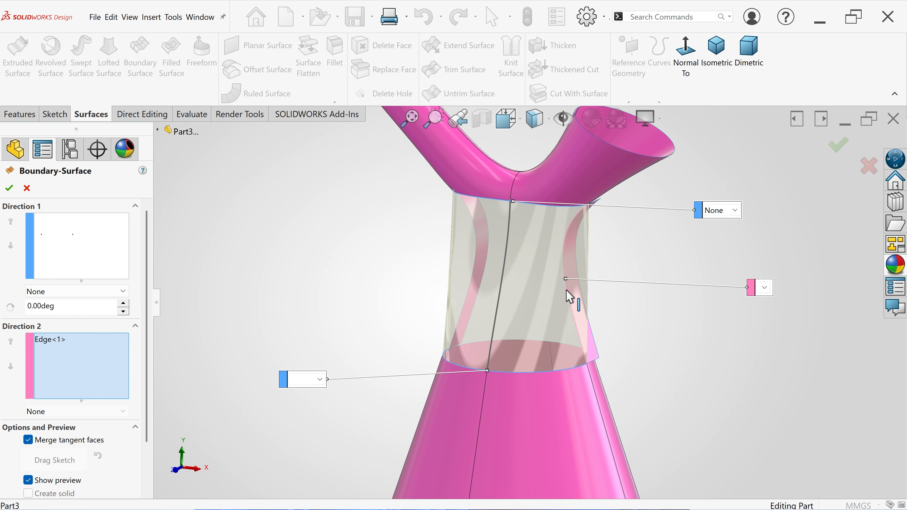
{"action": "left_click", "coordinate": [501, 286]}
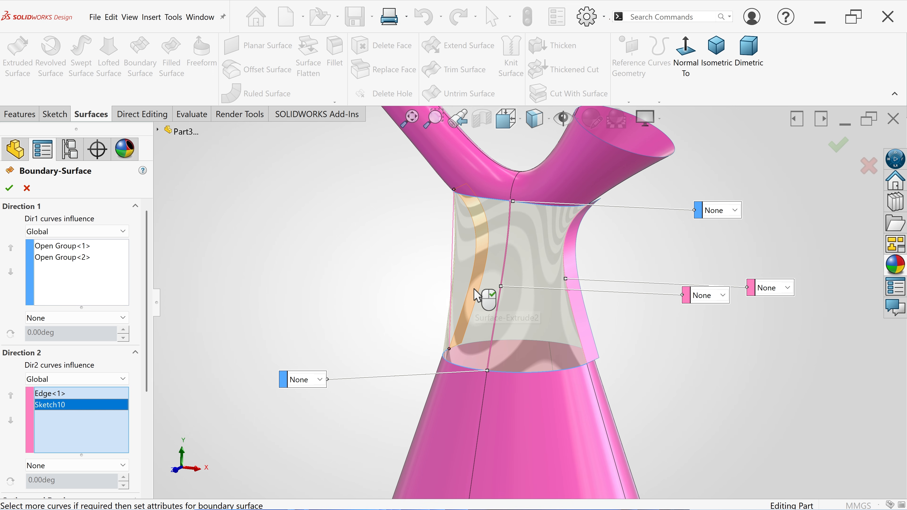
{"action": "left_click", "coordinate": [474, 271]}
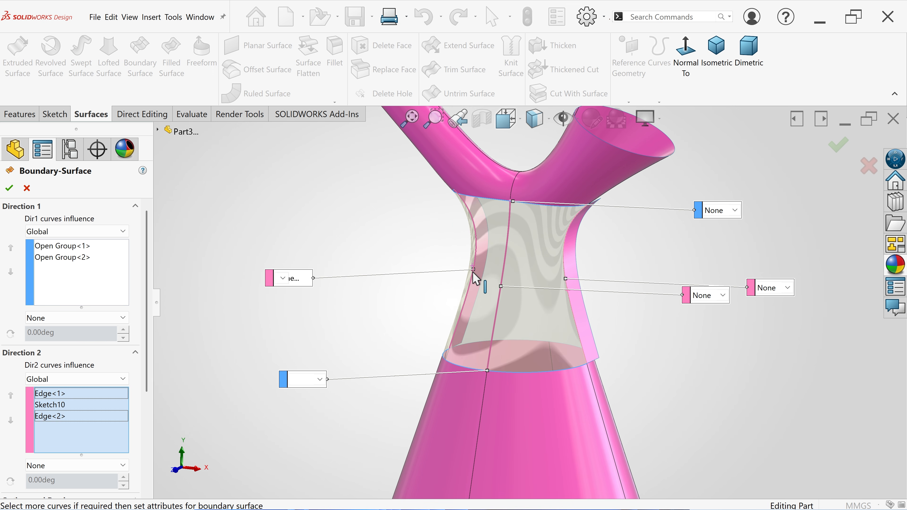
Step: Set the cone-rim group to Tangency To Face with 100% tangent influence and create the boundary surface
{"action": "left_click", "coordinate": [80, 318]}
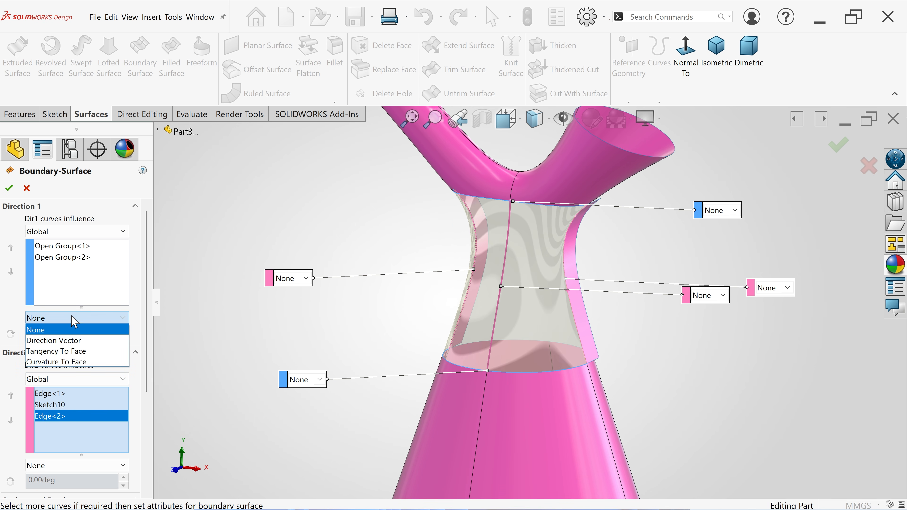
{"action": "left_click", "coordinate": [58, 352]}
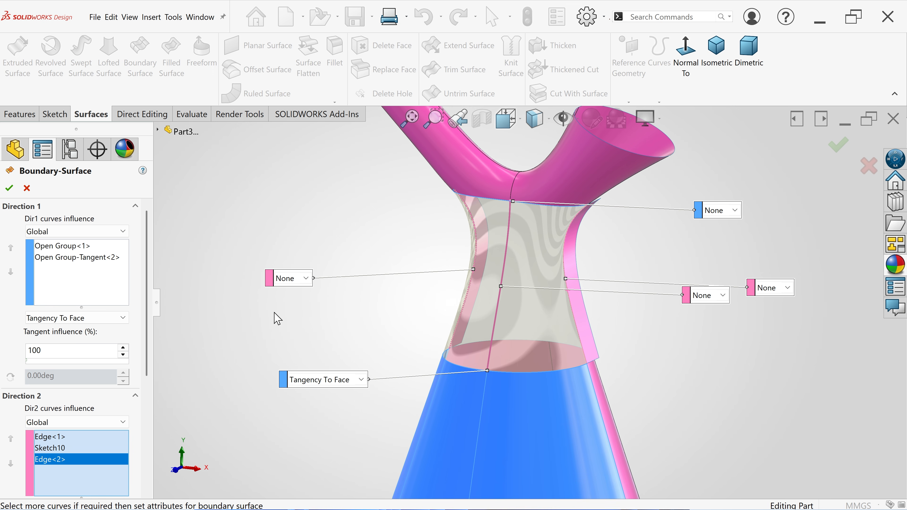
{"action": "mouse_move", "coordinate": [611, 304]}
{"action": "middle_mouse_down"}
{"action": "mouse_move", "coordinate": [594, 268]}
{"action": "mouse_move", "coordinate": [581, 314]}
{"action": "middle_mouse_up"}
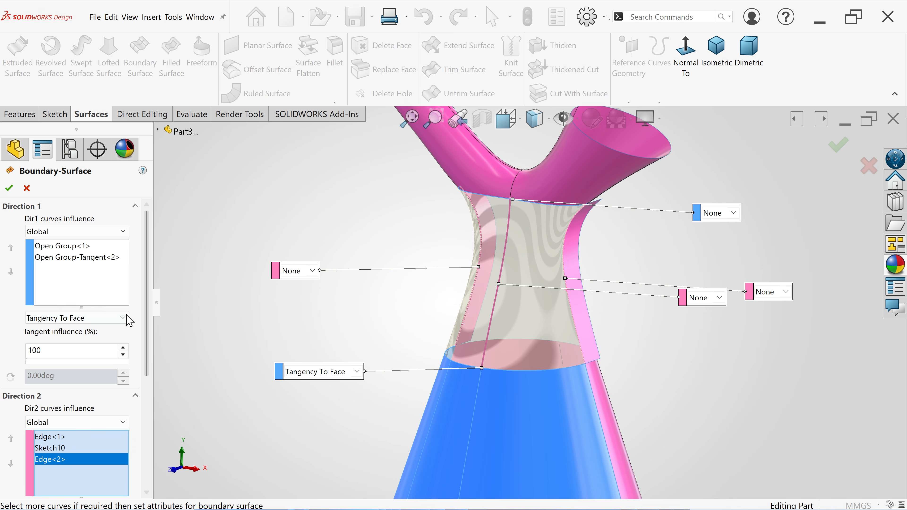
{"action": "left_click", "coordinate": [9, 189]}
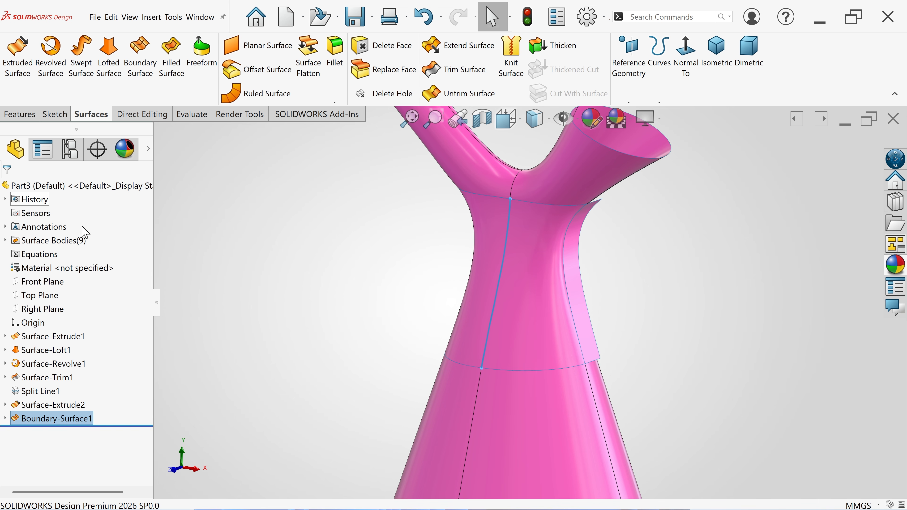
{"action": "left_click", "coordinate": [405, 283]}
{"action": "mouse_move", "coordinate": [403, 282]}
{"action": "middle_mouse_down"}
{"action": "mouse_move", "coordinate": [365, 276]}
{"action": "mouse_move", "coordinate": [391, 280]}
{"action": "middle_mouse_up"}
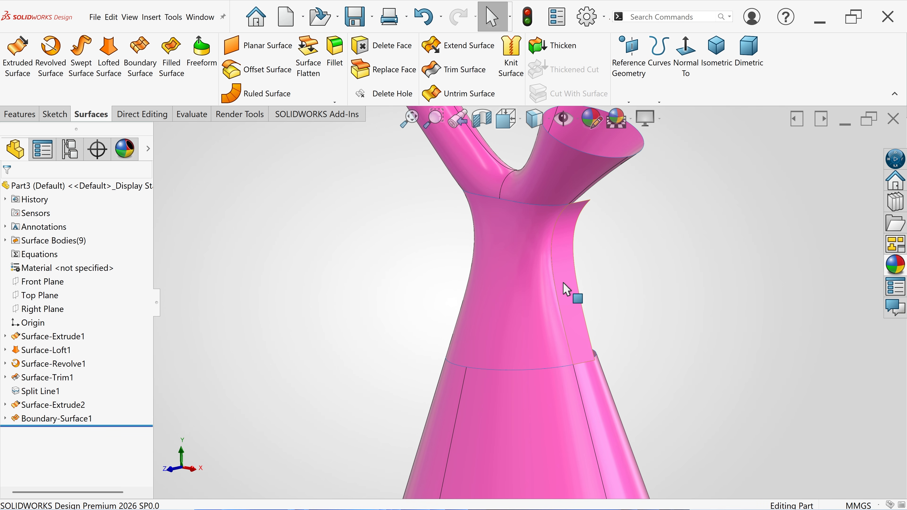
Step: Hide the extruded helper strips of Surface-Extrude2
{"action": "left_click", "coordinate": [566, 290]}
{"action": "left_click", "coordinate": [19, 407]}
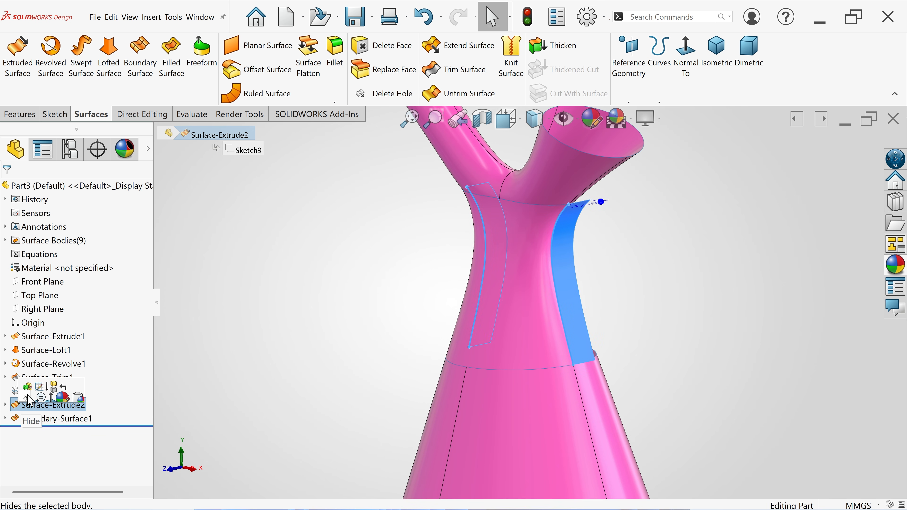
{"action": "left_click", "coordinate": [27, 399]}
{"action": "middle_click_drag", "start_coordinate": [324, 348], "coordinate": [376, 343]}
Step: Show the absorbed spline sketches Sketch9 and Sketch10 again
{"action": "left_click", "coordinate": [5, 405]}
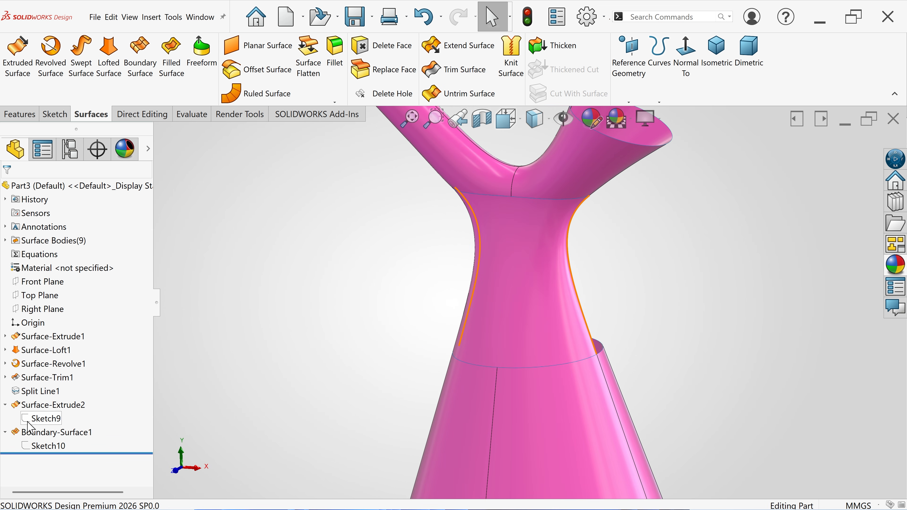
{"action": "left_click", "coordinate": [31, 422]}
{"action": "left_click", "coordinate": [38, 413]}
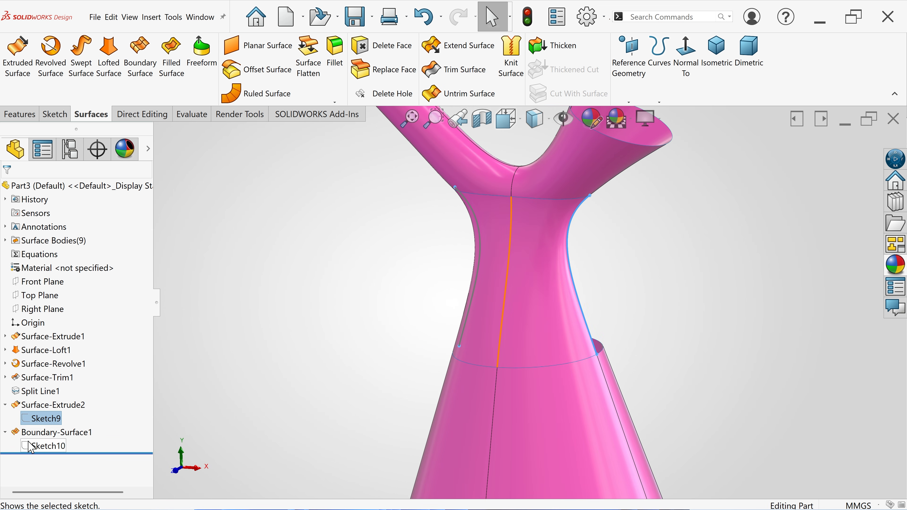
{"action": "left_click", "coordinate": [42, 446]}
{"action": "left_click", "coordinate": [39, 437]}
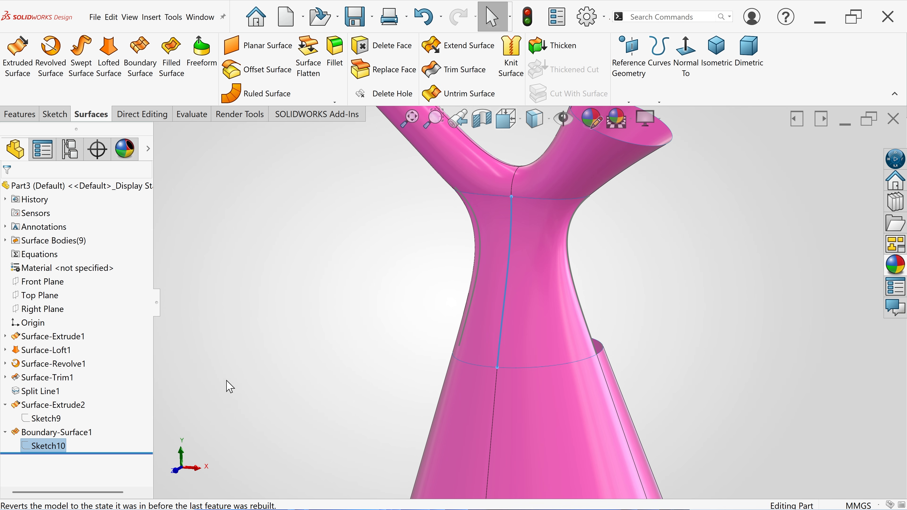
Step: Mirror the Boundary-Surface1 body about the Front Plane to complete the other half of the vase neck
{"action": "scroll", "coordinate": [518, 292], "scroll_direction": "up", "scroll_amount": 1}
{"action": "scroll", "coordinate": [541, 262], "scroll_direction": "down", "scroll_amount": 1}
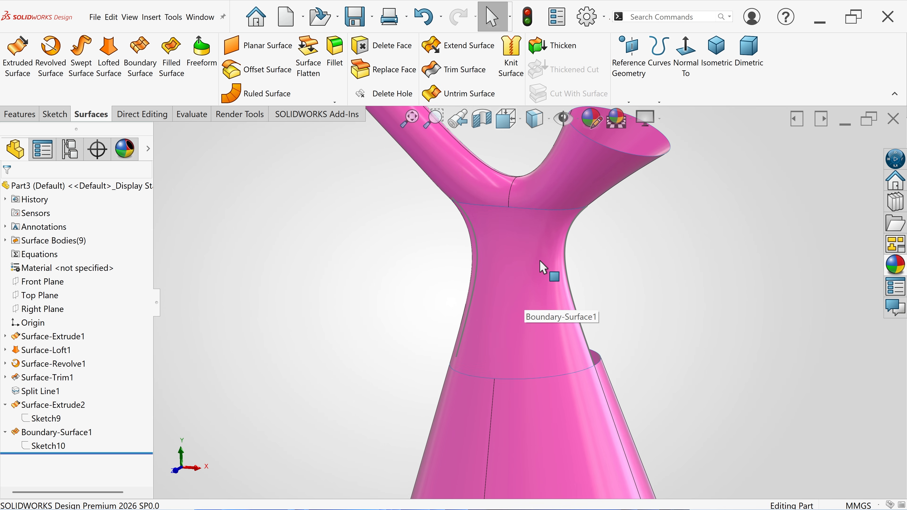
{"action": "left_click", "coordinate": [28, 115]}
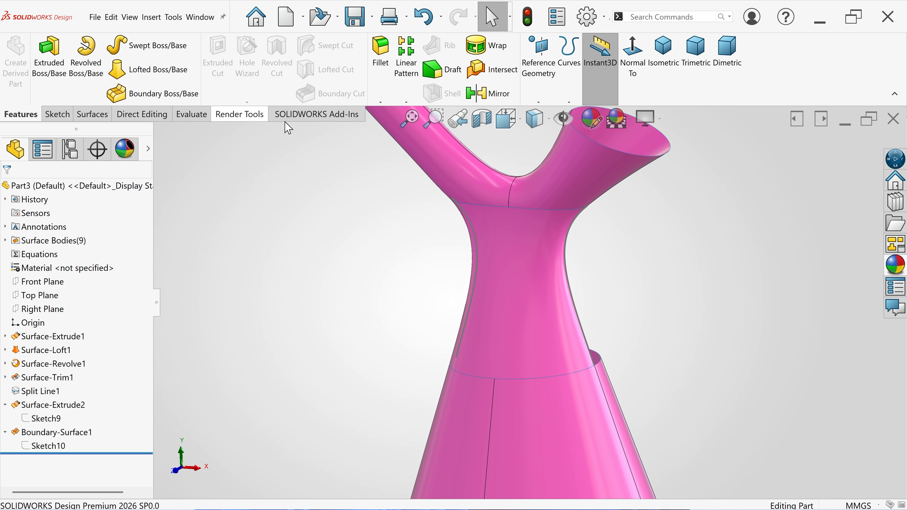
{"action": "left_click", "coordinate": [490, 93]}
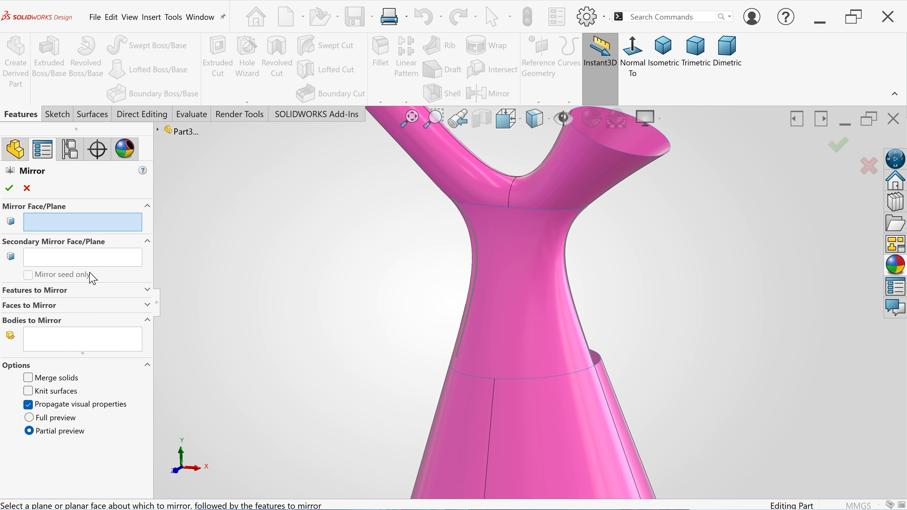
{"action": "left_click", "coordinate": [158, 129]}
{"action": "left_click", "coordinate": [198, 229]}
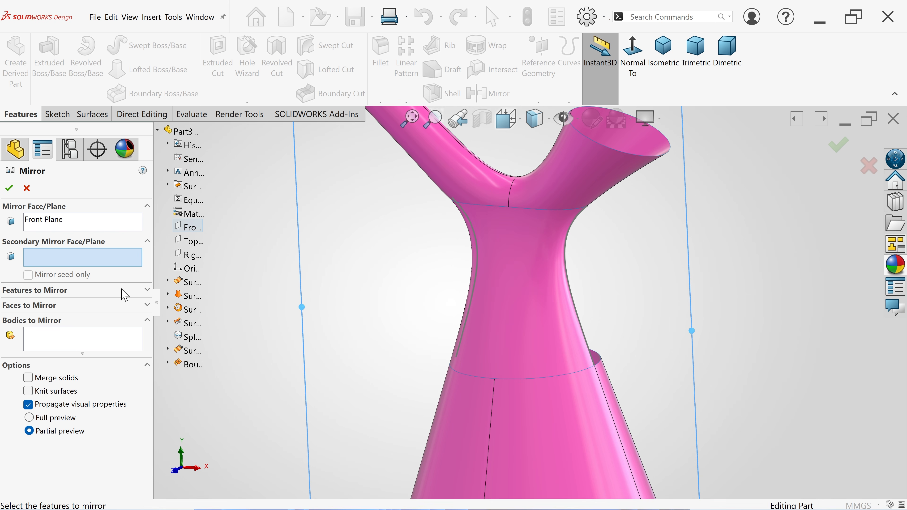
{"action": "left_click", "coordinate": [36, 341]}
{"action": "left_click", "coordinate": [549, 336]}
{"action": "middle_click_drag", "start_coordinate": [566, 345], "coordinate": [588, 323]}
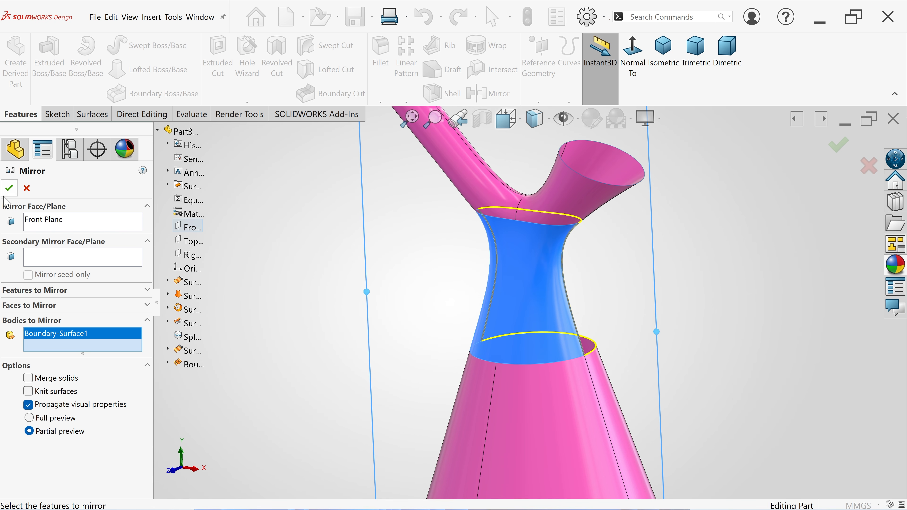
{"action": "left_click", "coordinate": [10, 188]}
Step: Cap both spout openings with planar surfaces bounded by the two rim edges of each spout
{"action": "middle_click_drag", "start_coordinate": [525, 306], "coordinate": [518, 330]}
{"action": "scroll", "coordinate": [602, 308], "scroll_direction": "up", "scroll_amount": 2}
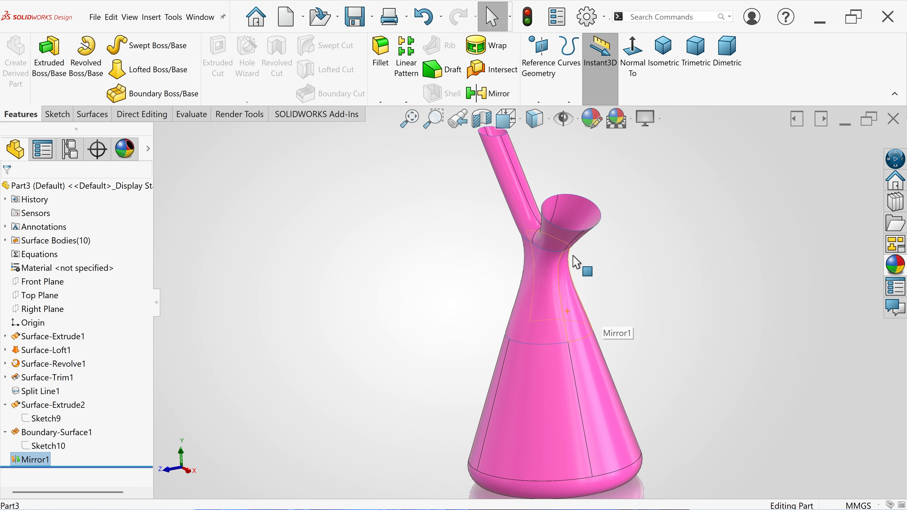
{"action": "scroll", "coordinate": [575, 250], "scroll_direction": "down", "scroll_amount": 2}
{"action": "scroll", "coordinate": [577, 235], "scroll_direction": "up", "scroll_amount": 2}
{"action": "scroll", "coordinate": [582, 215], "scroll_direction": "up", "scroll_amount": 1}
{"action": "scroll", "coordinate": [607, 232], "scroll_direction": "down", "scroll_amount": 4}
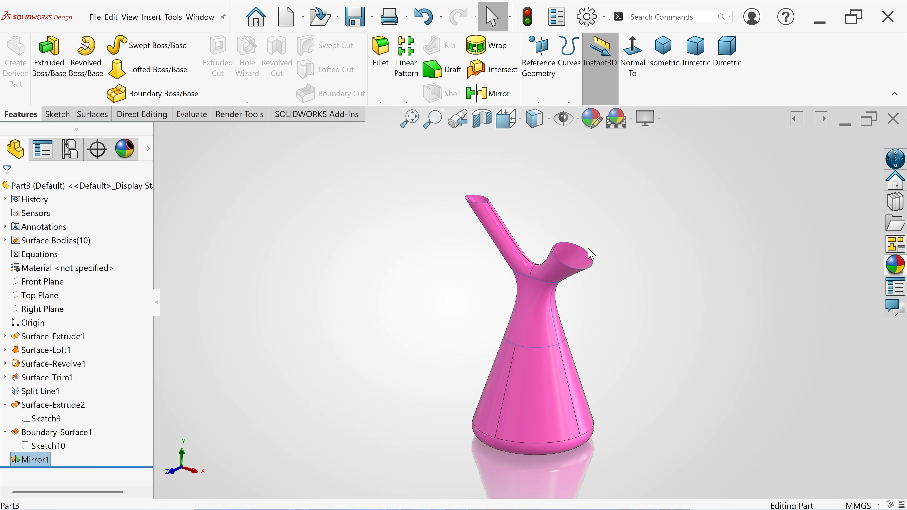
{"action": "left_click", "coordinate": [92, 114]}
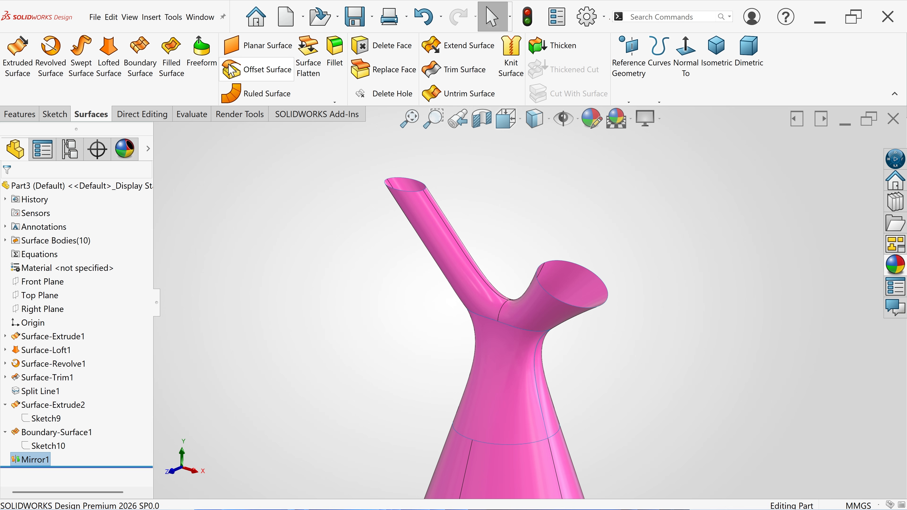
{"action": "left_click", "coordinate": [266, 46]}
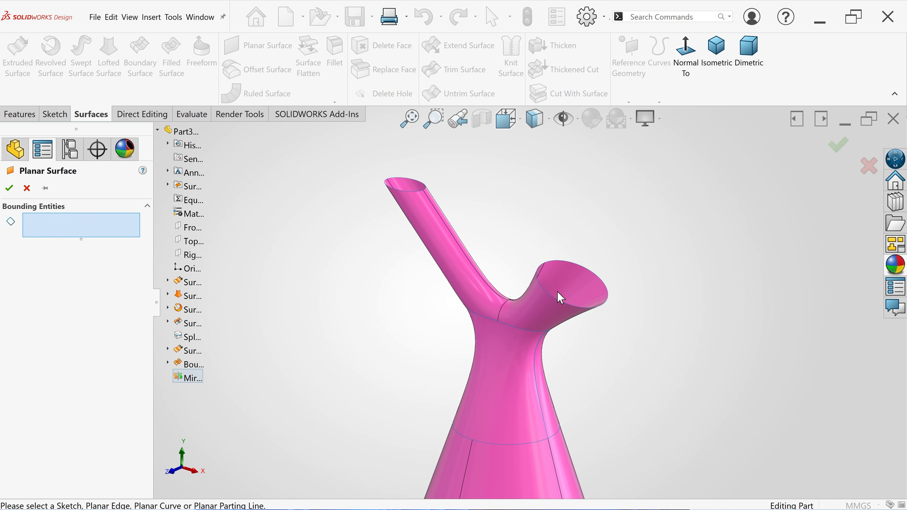
{"action": "left_click", "coordinate": [555, 304]}
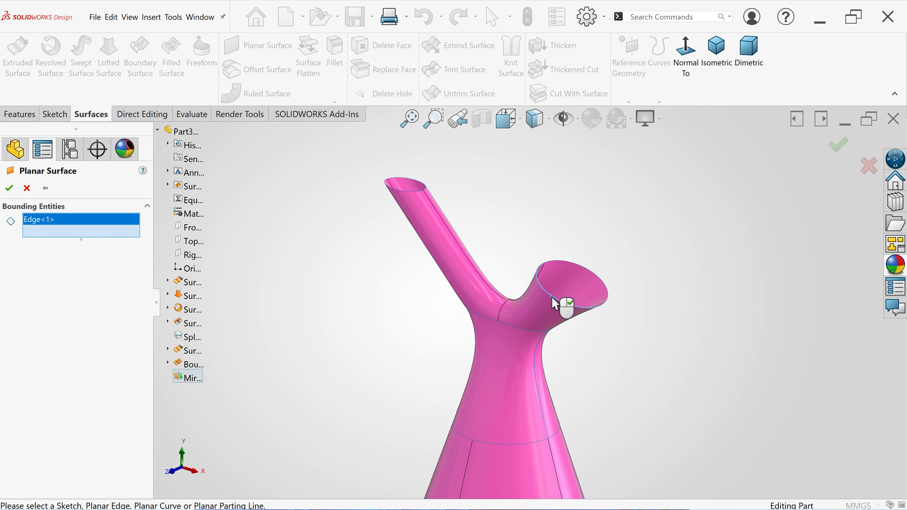
{"action": "left_click", "coordinate": [602, 281]}
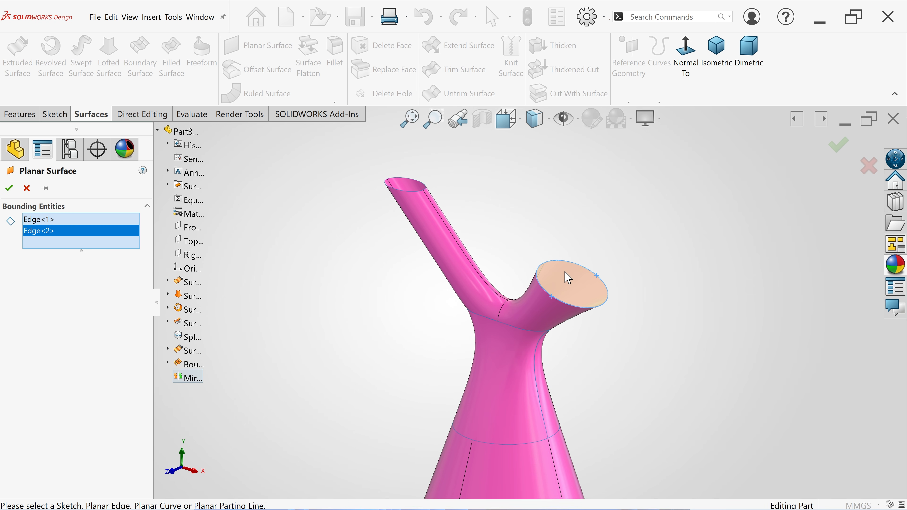
{"action": "scroll", "coordinate": [567, 278], "scroll_direction": "down", "scroll_amount": 2}
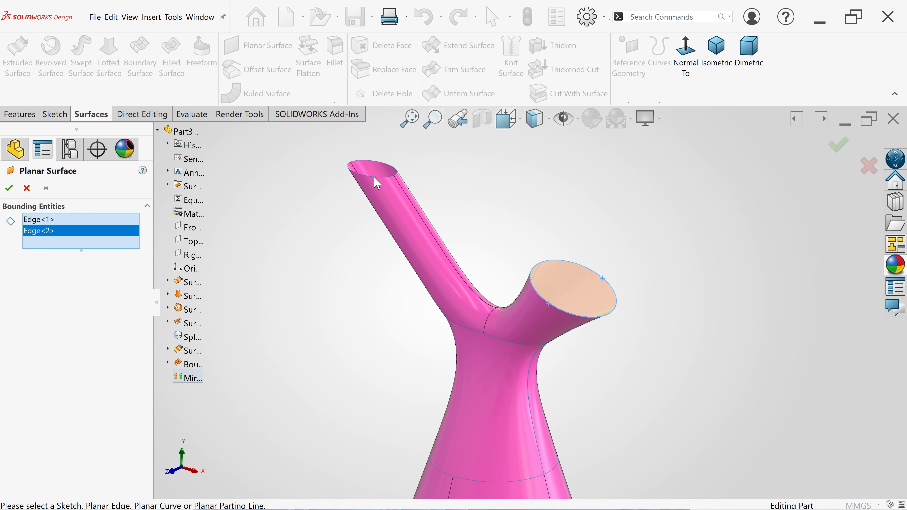
{"action": "left_click", "coordinate": [373, 178]}
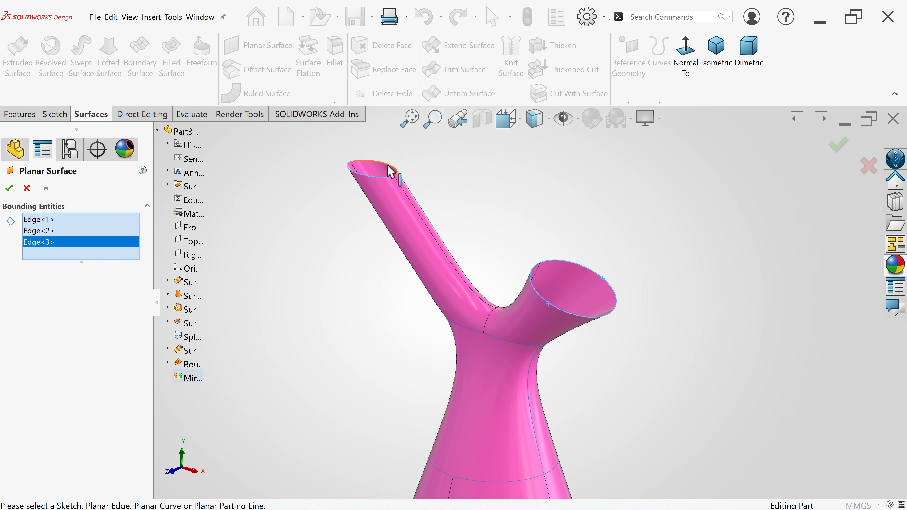
{"action": "left_click", "coordinate": [392, 173]}
{"action": "left_click", "coordinate": [9, 188]}
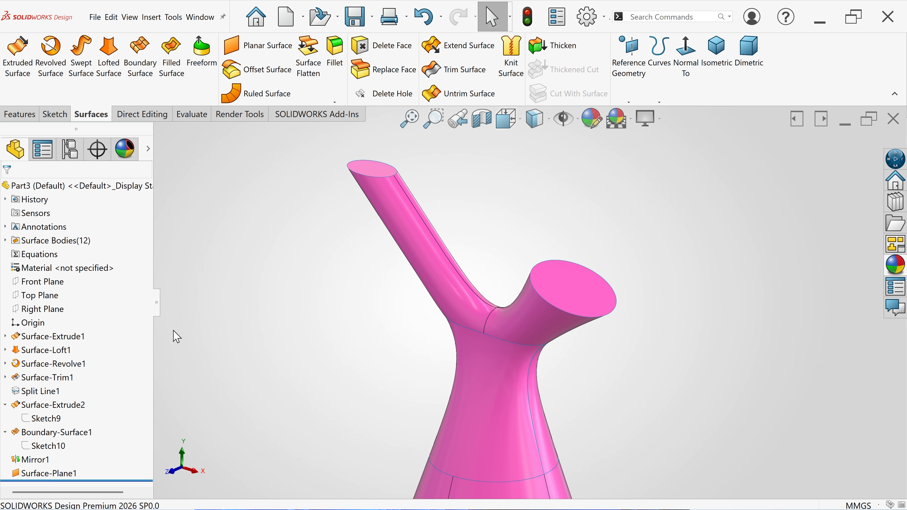
Step: Examine the capped surface model's interior with a planar section view at the Front Plane
{"action": "scroll", "coordinate": [510, 296], "scroll_direction": "up", "scroll_amount": 7}
{"action": "scroll", "coordinate": [579, 361], "scroll_direction": "down", "scroll_amount": 2}
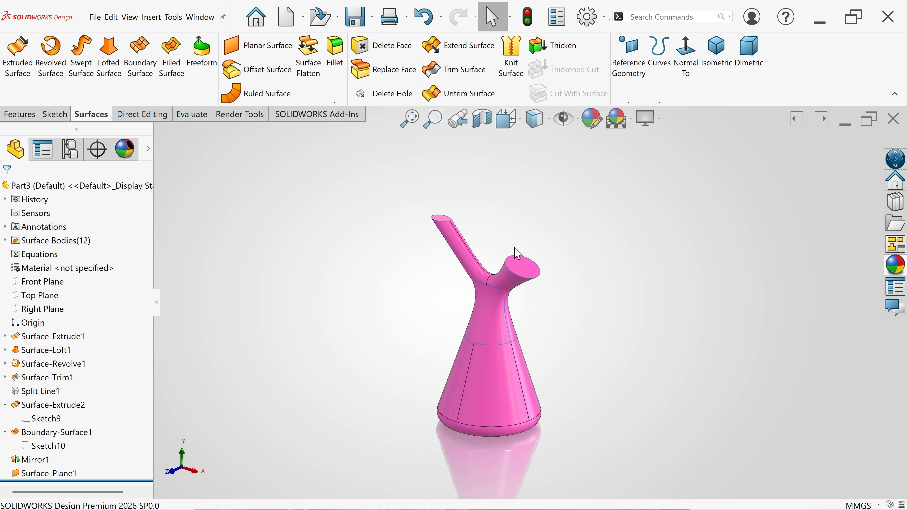
{"action": "left_click", "coordinate": [482, 119]}
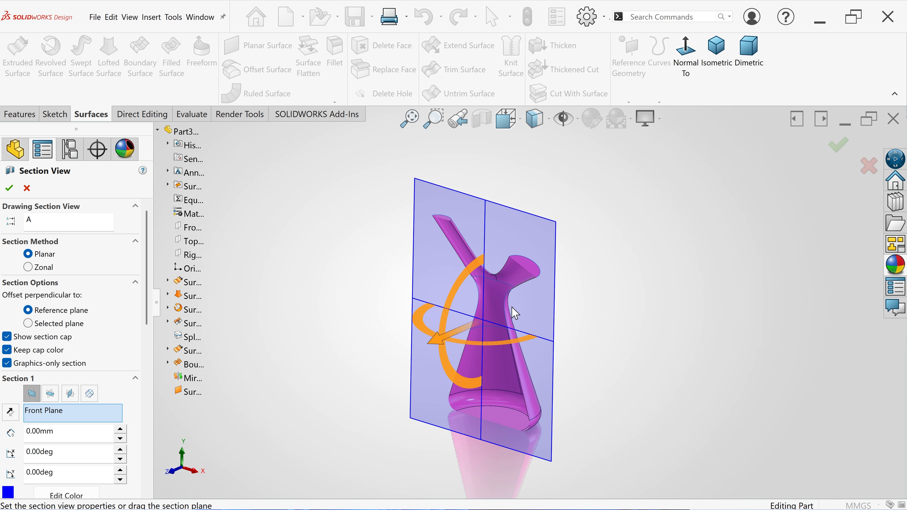
{"action": "left_click", "coordinate": [9, 190]}
{"action": "middle_click_drag", "start_coordinate": [336, 300], "coordinate": [534, 310]}
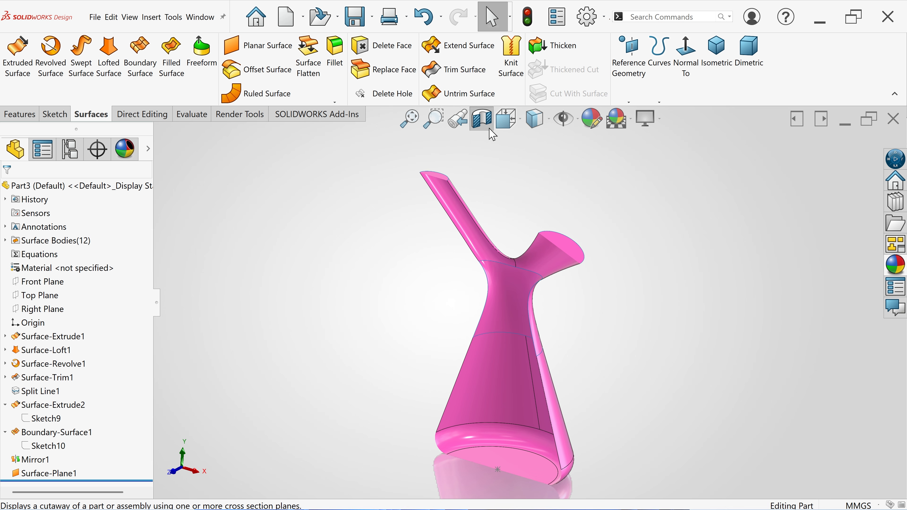
Step: Knit all visible vase surfaces, including both spout caps, with Create solid enabled
{"action": "left_click", "coordinate": [514, 71]}
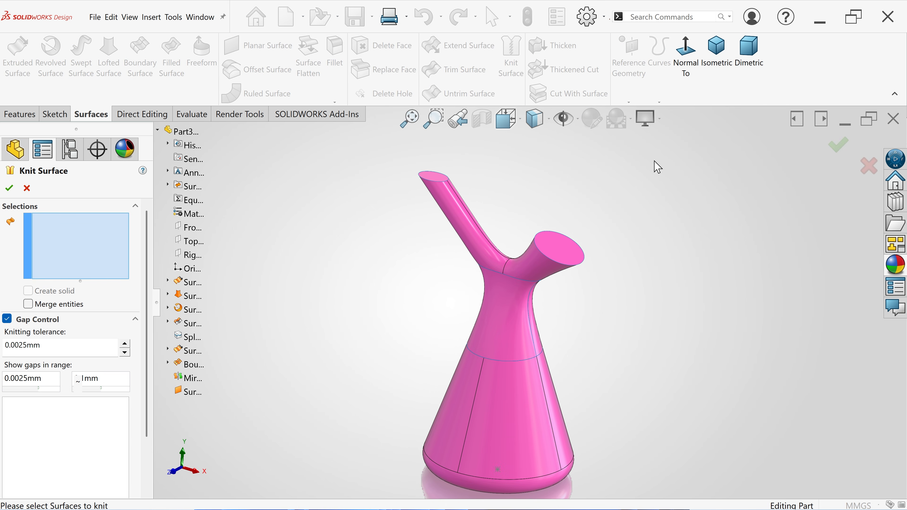
{"action": "left_click_drag", "start_coordinate": [651, 169], "coordinate": [375, 486]}
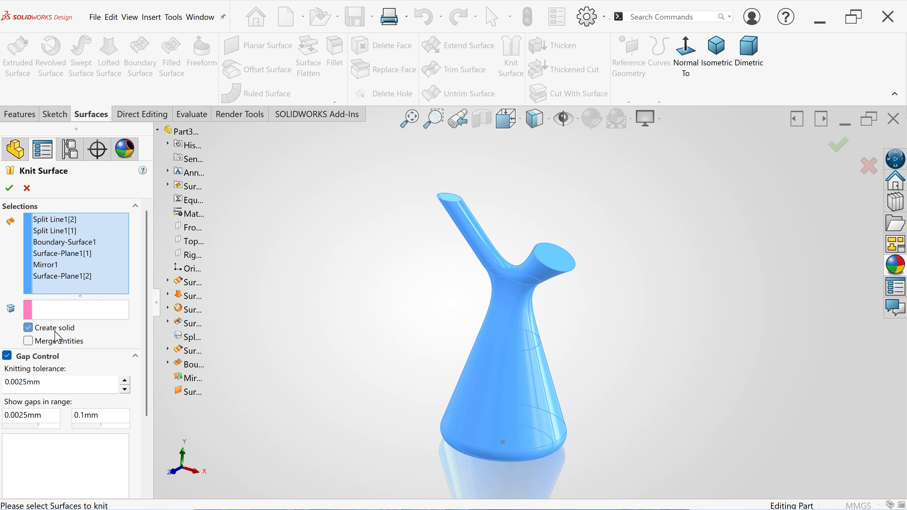
{"action": "left_click", "coordinate": [13, 189]}
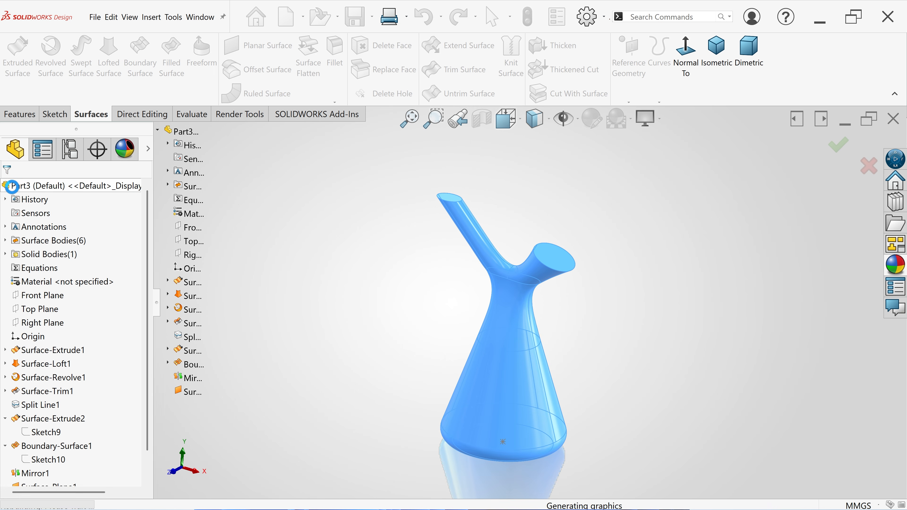
Step: Check the knitted vase body for solidity with a Front Plane section view and restore the full view
{"action": "left_click", "coordinate": [481, 118]}
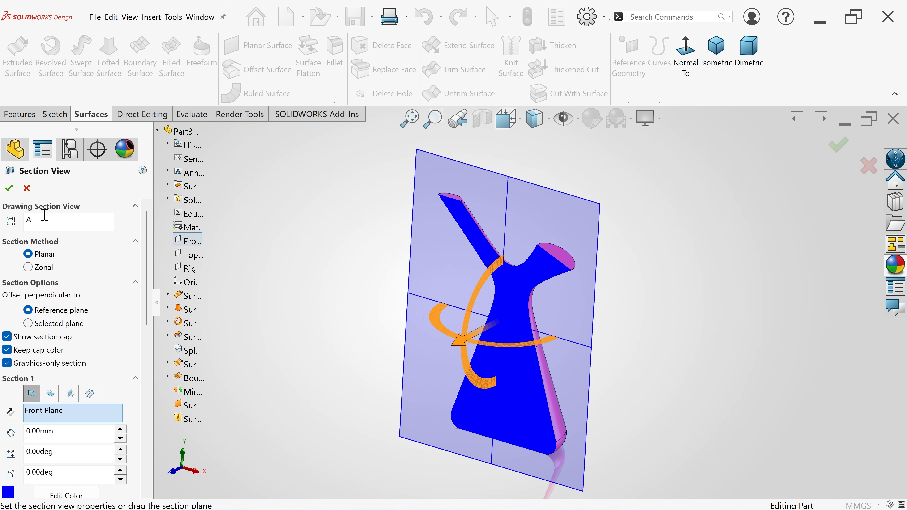
{"action": "left_click", "coordinate": [12, 190]}
{"action": "mouse_move", "coordinate": [550, 314]}
{"action": "middle_mouse_down"}
{"action": "mouse_move", "coordinate": [543, 310]}
{"action": "mouse_move", "coordinate": [554, 207]}
{"action": "mouse_move", "coordinate": [528, 186]}
{"action": "mouse_move", "coordinate": [559, 304]}
{"action": "mouse_move", "coordinate": [548, 304]}
{"action": "middle_mouse_up"}
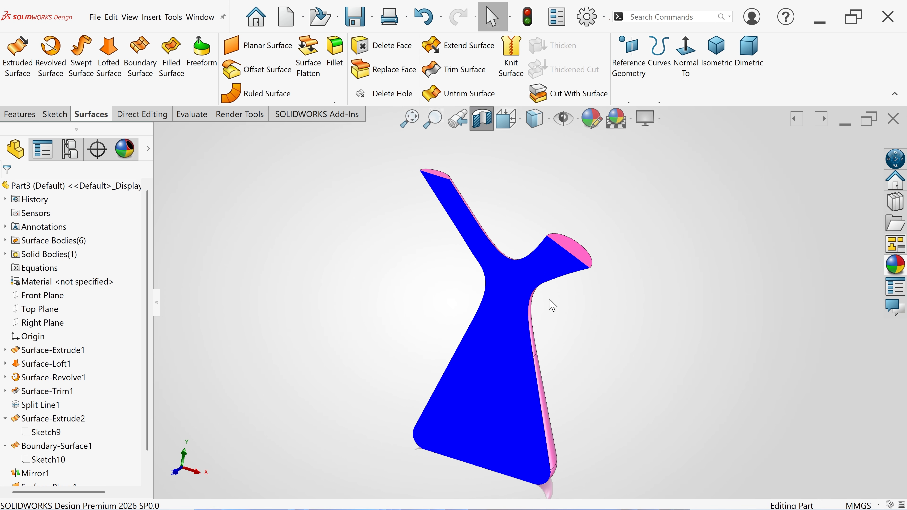
{"action": "left_click", "coordinate": [485, 133]}
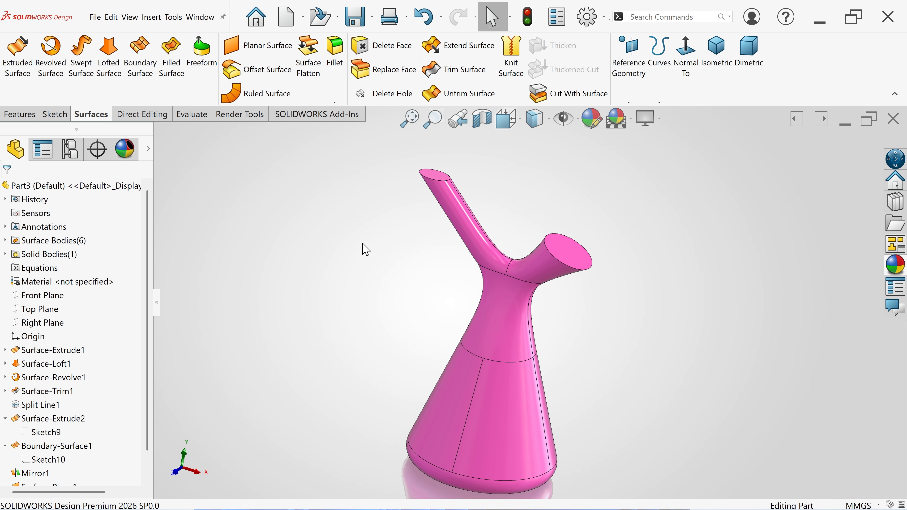
Step: Shell the vase to a 2 mm wall thickness, removing the end faces of both spouts, with the preview shown
{"action": "mouse_move", "coordinate": [587, 342]}
{"action": "middle_mouse_down"}
{"action": "mouse_move", "coordinate": [565, 333]}
{"action": "mouse_move", "coordinate": [573, 338]}
{"action": "middle_mouse_up"}
{"action": "left_click", "coordinate": [17, 114]}
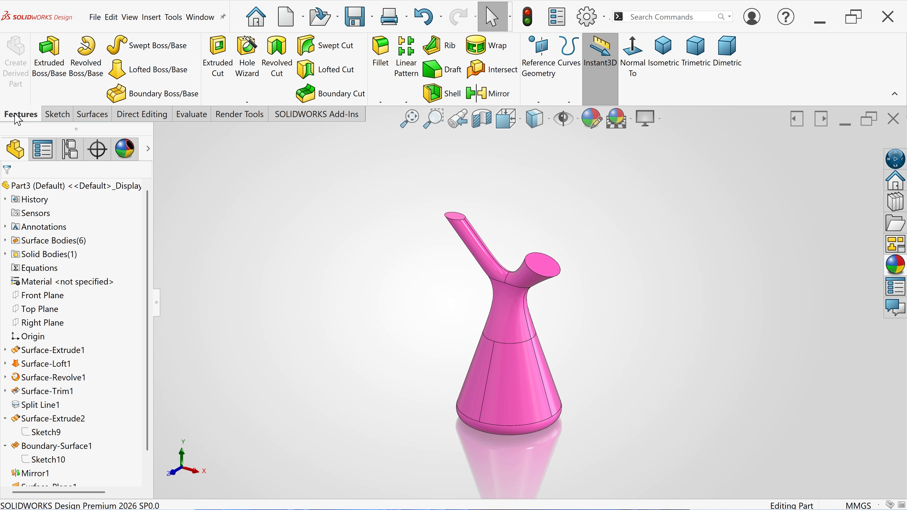
{"action": "left_click", "coordinate": [442, 94]}
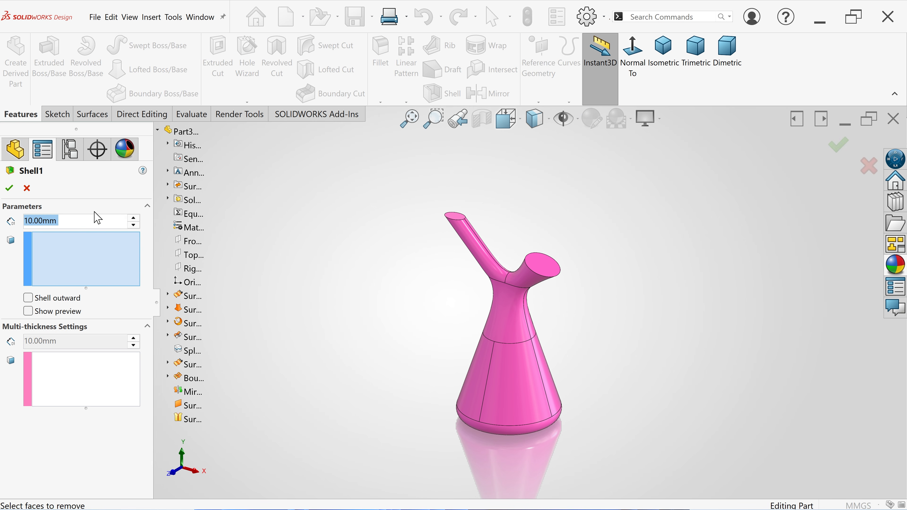
{"action": "type", "text": "2"}
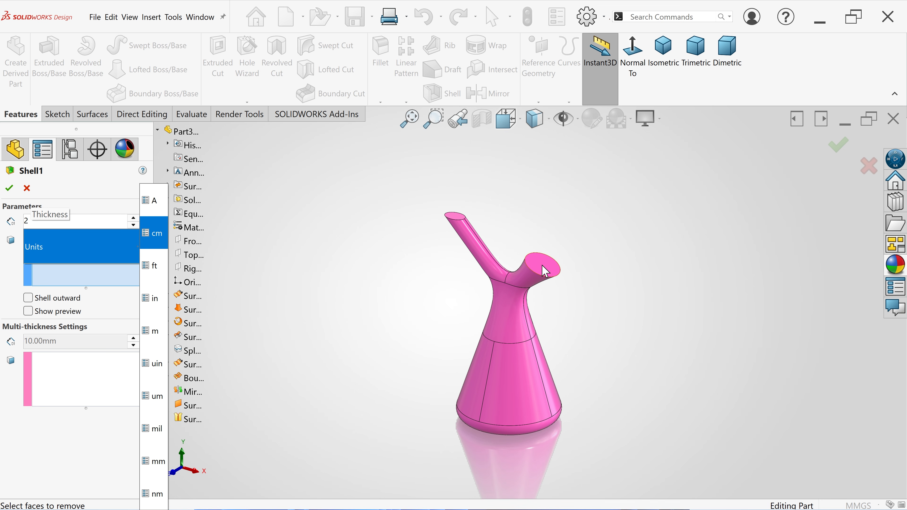
{"action": "left_click", "coordinate": [545, 271]}
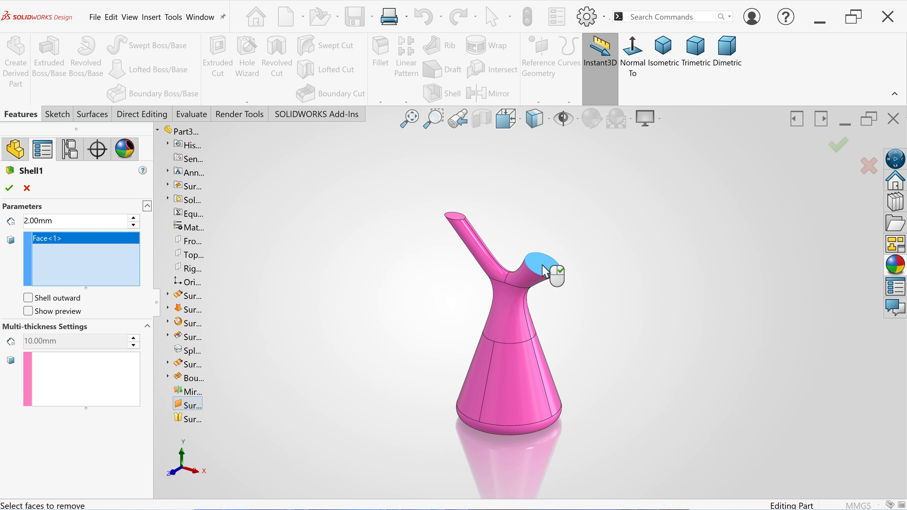
{"action": "left_click", "coordinate": [457, 219]}
{"action": "scroll", "coordinate": [536, 330], "scroll_direction": "down", "scroll_amount": 3}
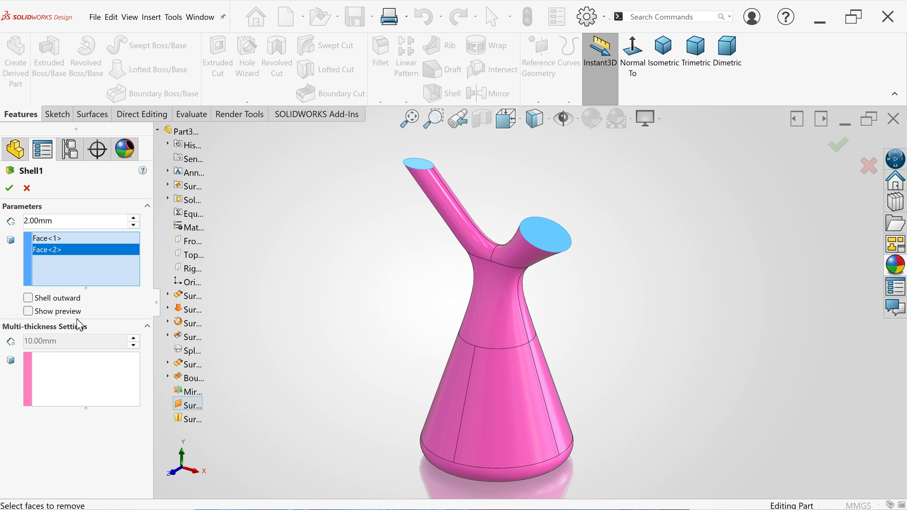
{"action": "left_click", "coordinate": [72, 313]}
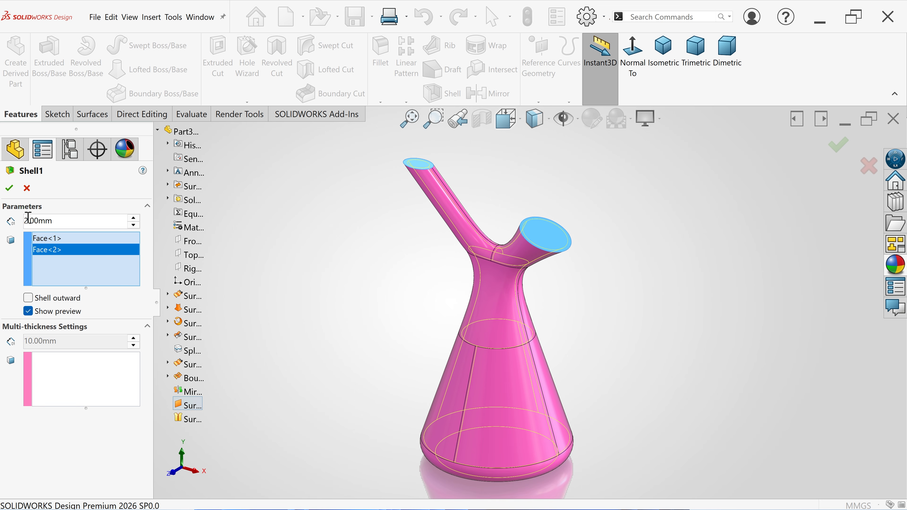
{"action": "left_click", "coordinate": [9, 188]}
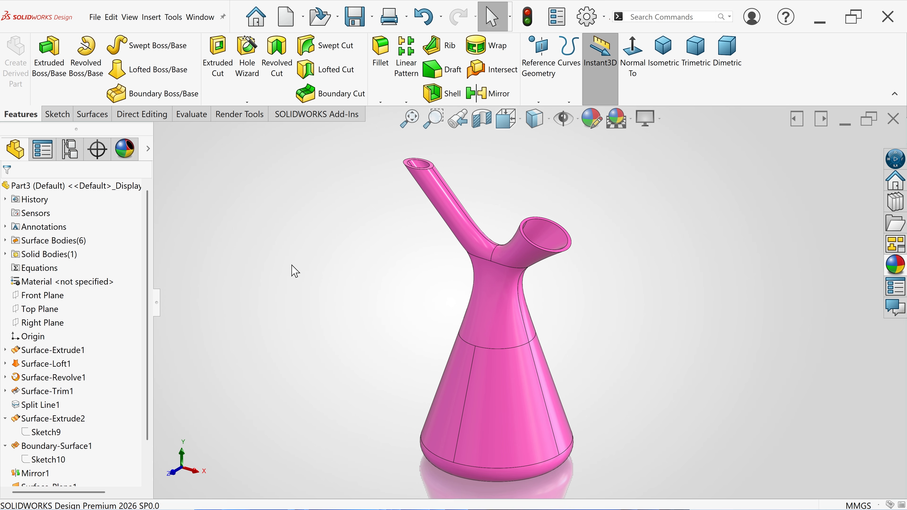
Step: Inspect the shelled vase's wall along a Front Plane section view and return to the full view
{"action": "left_click", "coordinate": [481, 119]}
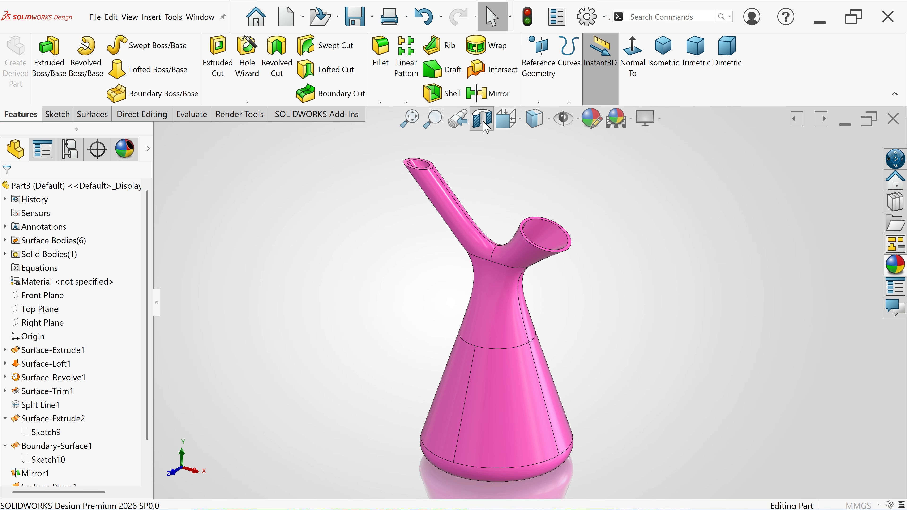
{"action": "left_click", "coordinate": [10, 190]}
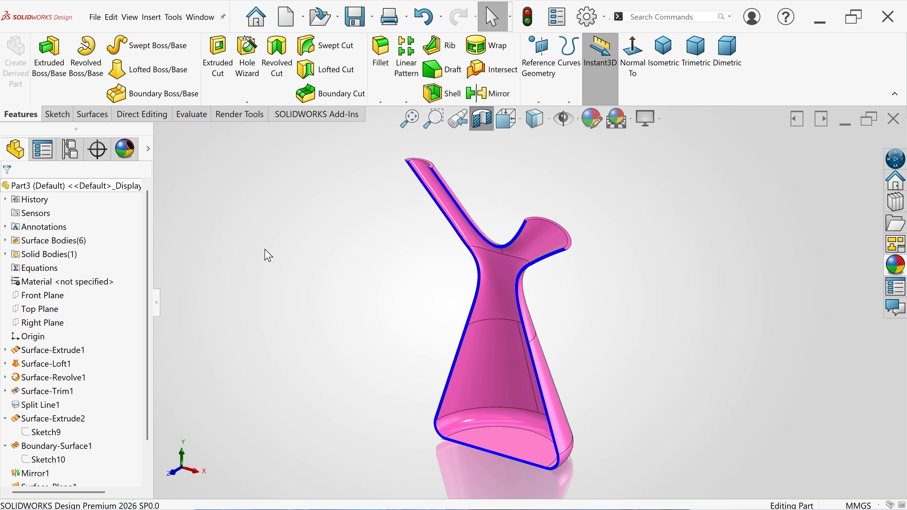
{"action": "scroll", "coordinate": [500, 283], "scroll_direction": "down", "scroll_amount": 5}
{"action": "middle_click_drag", "start_coordinate": [592, 238], "coordinate": [582, 259]}
{"action": "scroll", "coordinate": [514, 227], "scroll_direction": "up", "scroll_amount": 5}
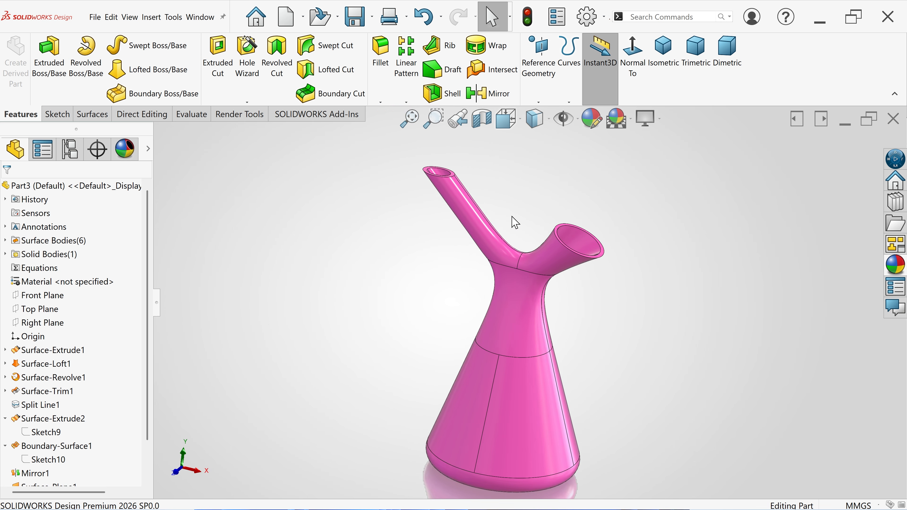
Step: Apply a full round fillet to the narrow spout's rim, using its outer wall, end face and inner wall as the face sets
{"action": "left_click", "coordinate": [380, 54]}
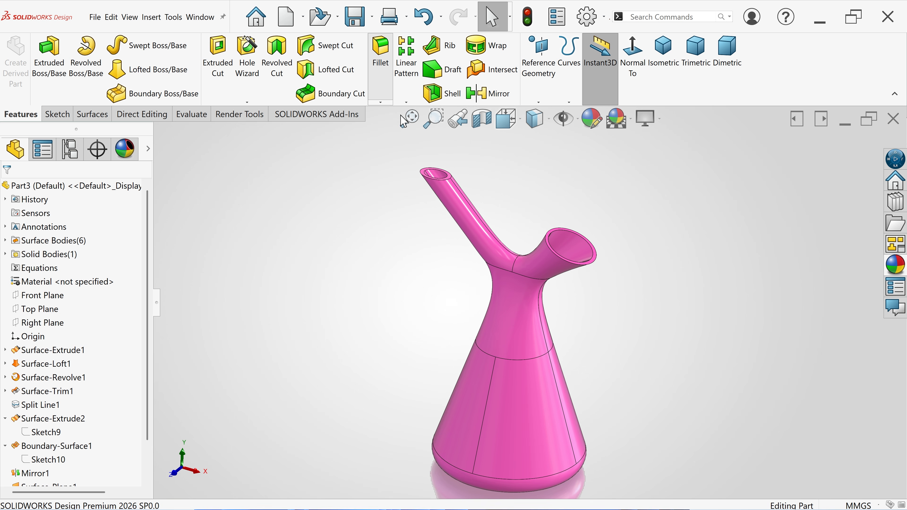
{"action": "scroll", "coordinate": [454, 198], "scroll_direction": "down", "scroll_amount": 4}
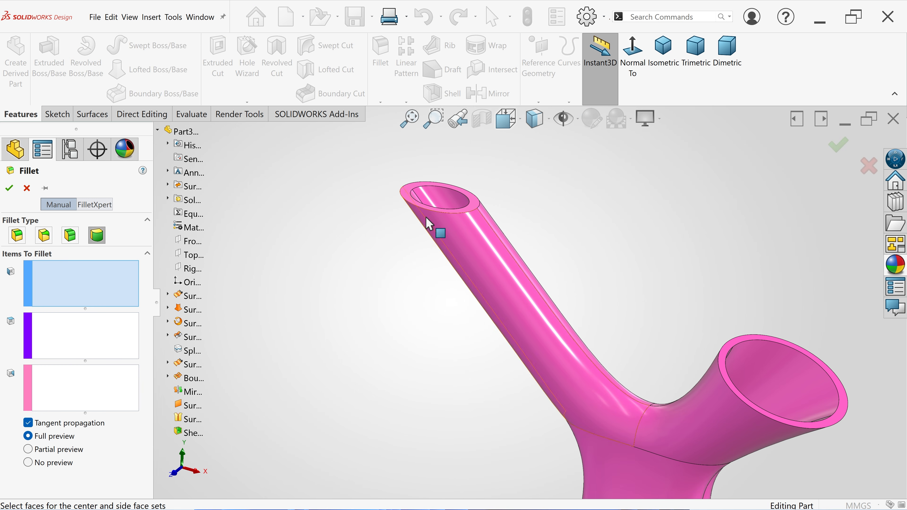
{"action": "scroll", "coordinate": [429, 223], "scroll_direction": "down", "scroll_amount": 2}
{"action": "left_click", "coordinate": [422, 228]}
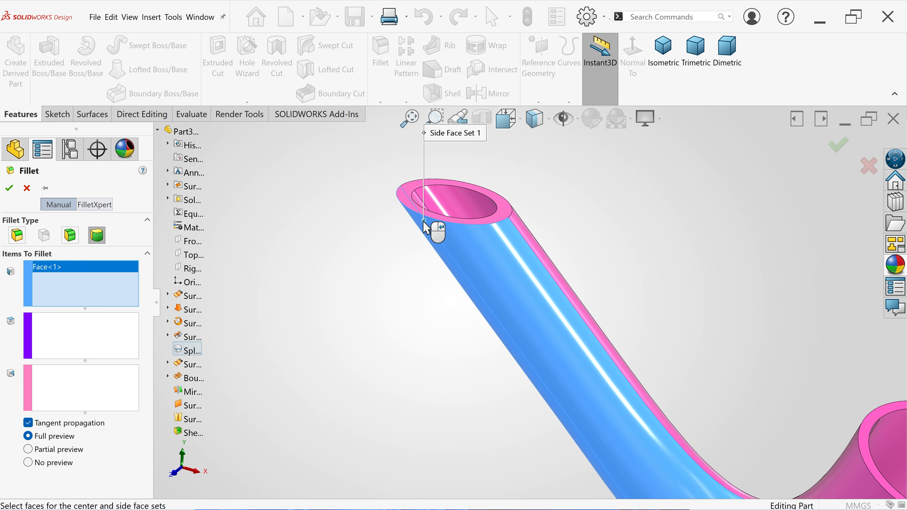
{"action": "left_click", "coordinate": [75, 340]}
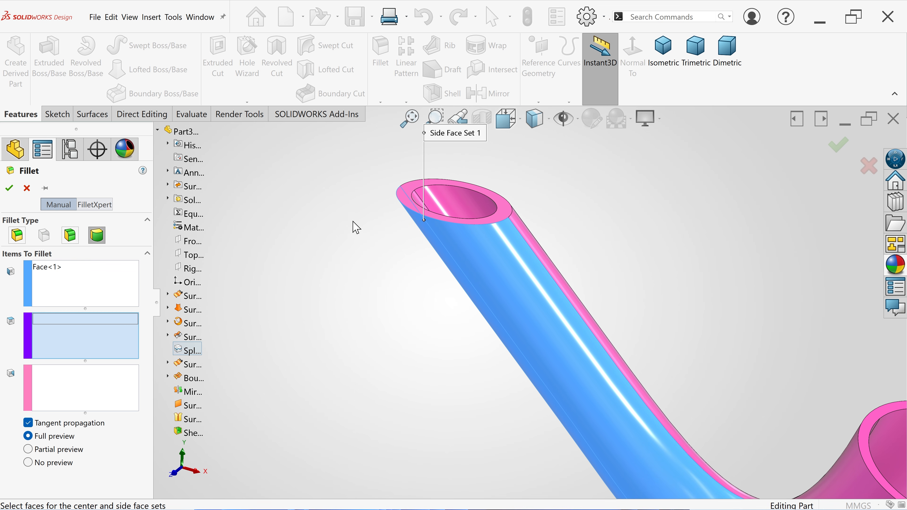
{"action": "left_click", "coordinate": [405, 199]}
{"action": "left_click", "coordinate": [73, 395]}
{"action": "scroll", "coordinate": [432, 214], "scroll_direction": "down", "scroll_amount": 2}
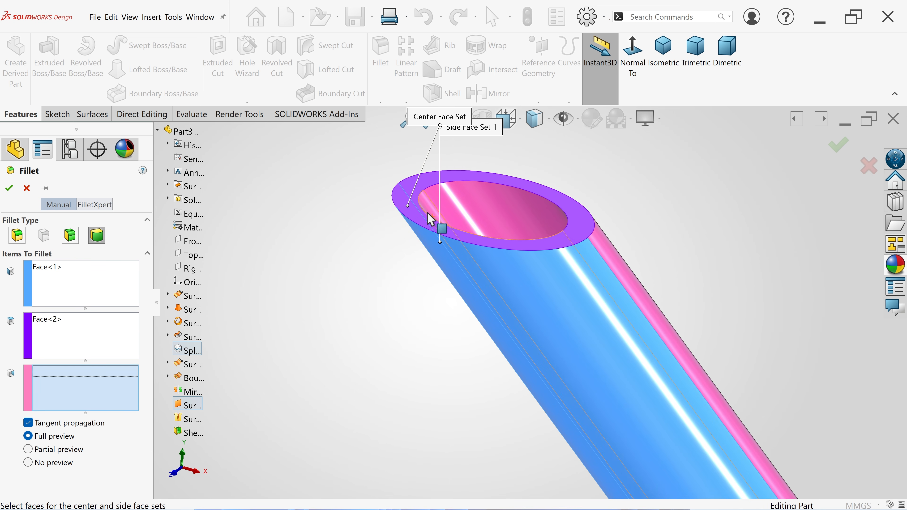
{"action": "left_click", "coordinate": [426, 212]}
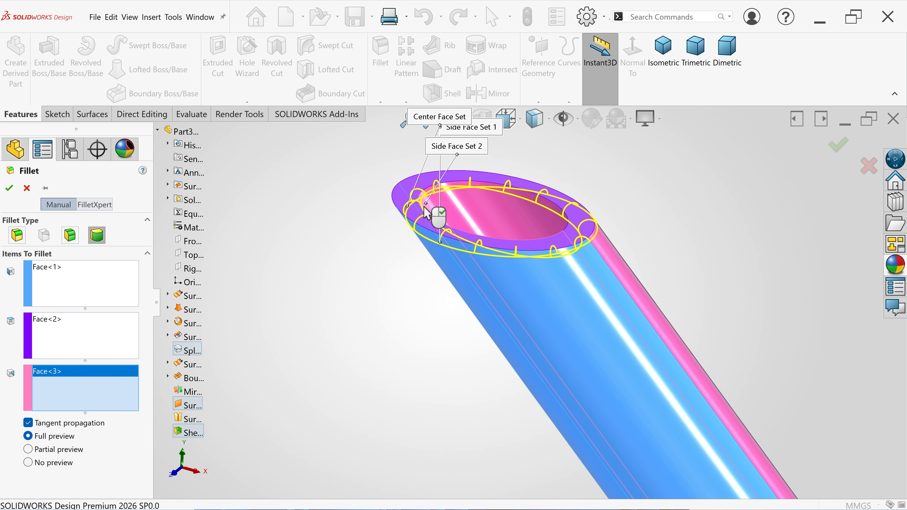
{"action": "left_click", "coordinate": [9, 188]}
Step: Set up a full round fillet on the wide spout, assigning its outer wall, rim face and an inner wall face
{"action": "scroll", "coordinate": [557, 243], "scroll_direction": "up", "scroll_amount": 5}
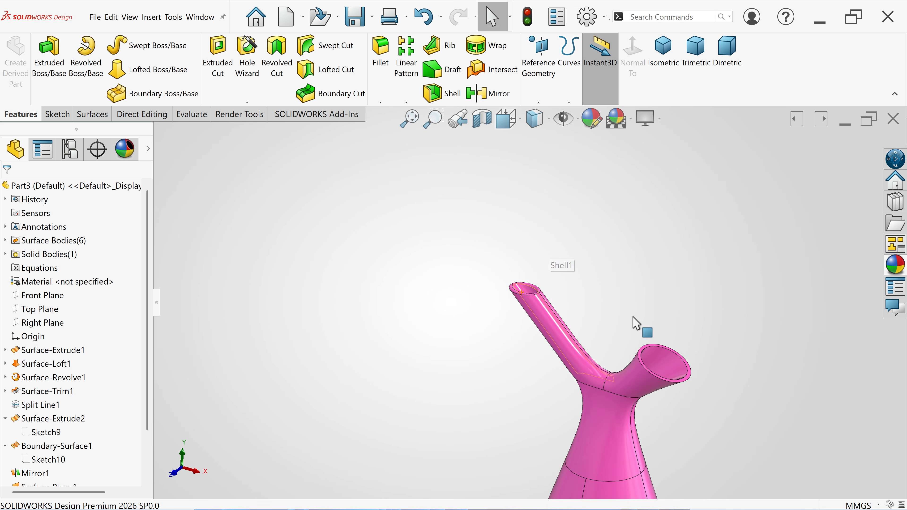
{"action": "scroll", "coordinate": [638, 324], "scroll_direction": "down", "scroll_amount": 4}
{"action": "scroll", "coordinate": [607, 336], "scroll_direction": "down", "scroll_amount": 3}
{"action": "left_click", "coordinate": [380, 50]}
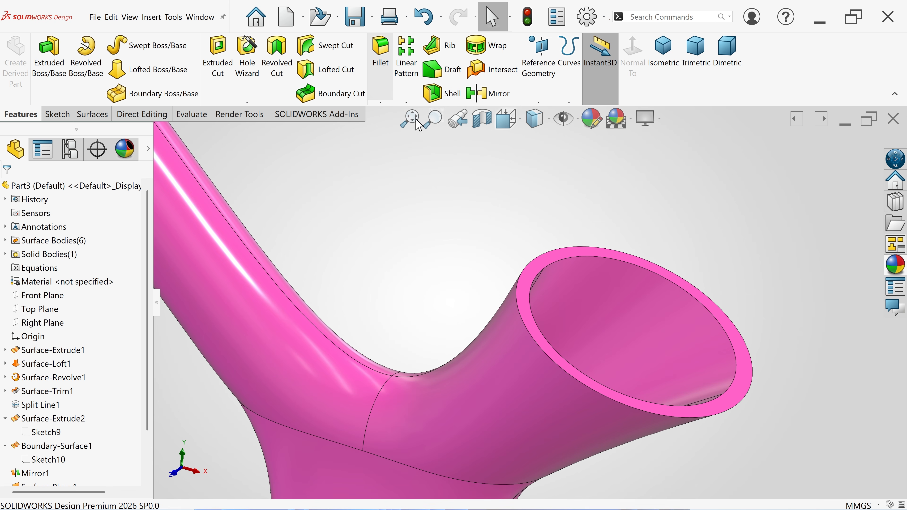
{"action": "left_click", "coordinate": [517, 364]}
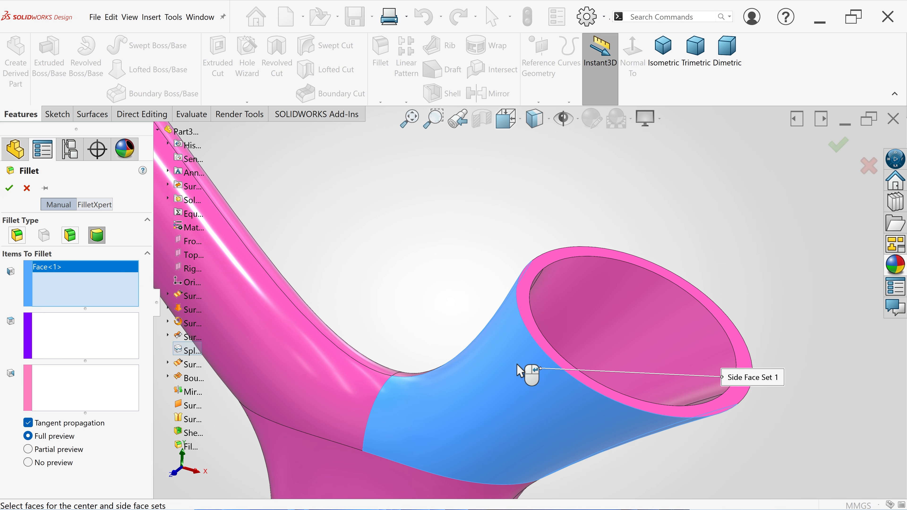
{"action": "left_click", "coordinate": [102, 333]}
{"action": "left_click", "coordinate": [559, 355]}
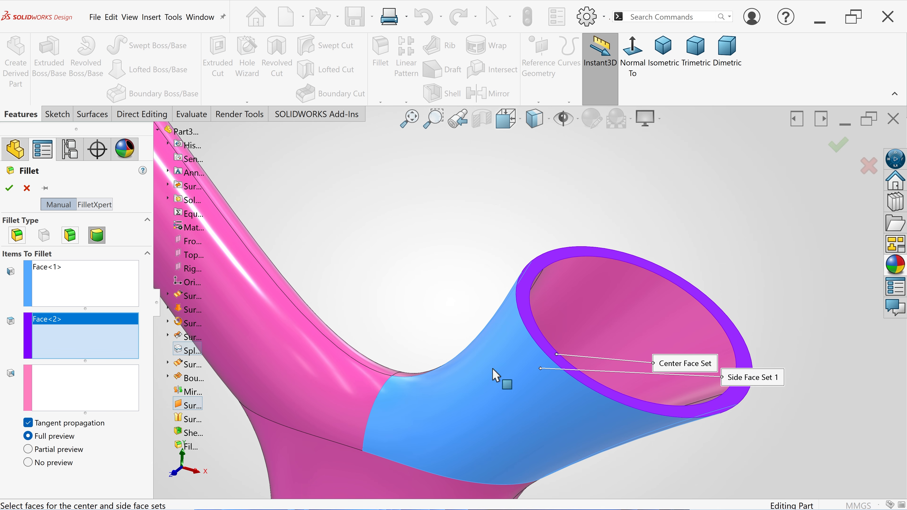
{"action": "left_click", "coordinate": [84, 407]}
{"action": "left_click", "coordinate": [596, 302]}
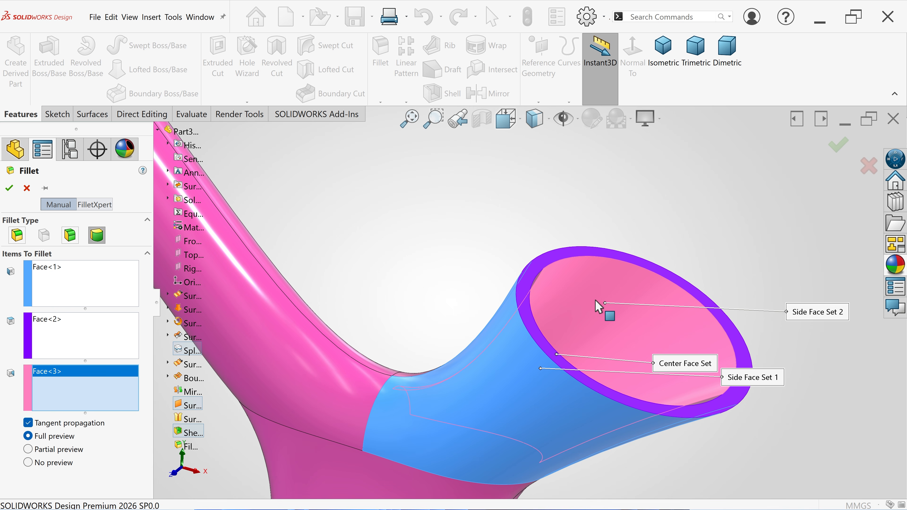
Step: Replace the second side face with the wide spout's inner wall face nearest the narrow spout and apply the full round fillet
{"action": "middle_click_drag", "start_coordinate": [587, 311], "coordinate": [475, 331]}
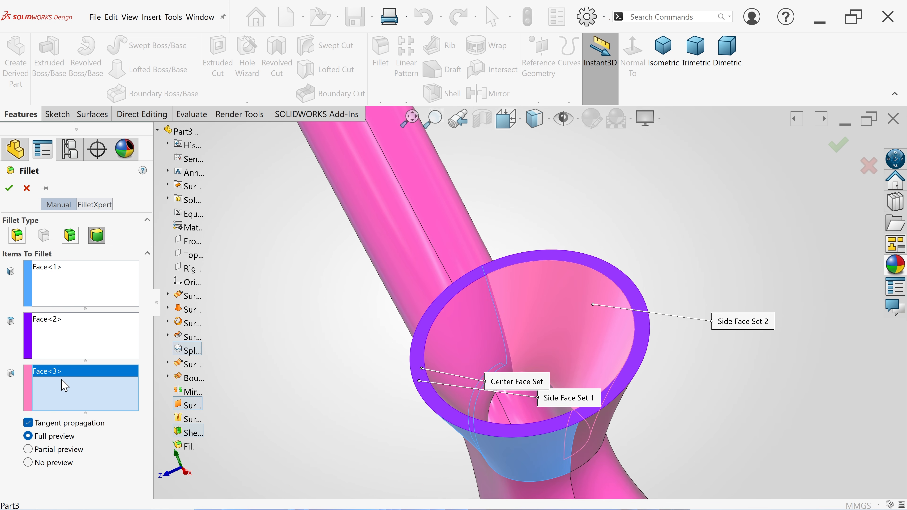
{"action": "right_click", "coordinate": [65, 386]}
{"action": "left_click", "coordinate": [88, 389]}
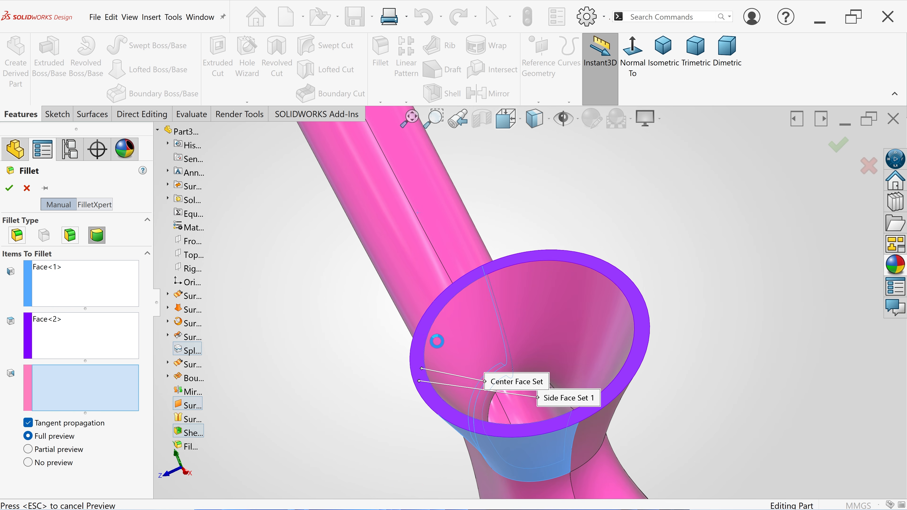
{"action": "left_click", "coordinate": [437, 341]}
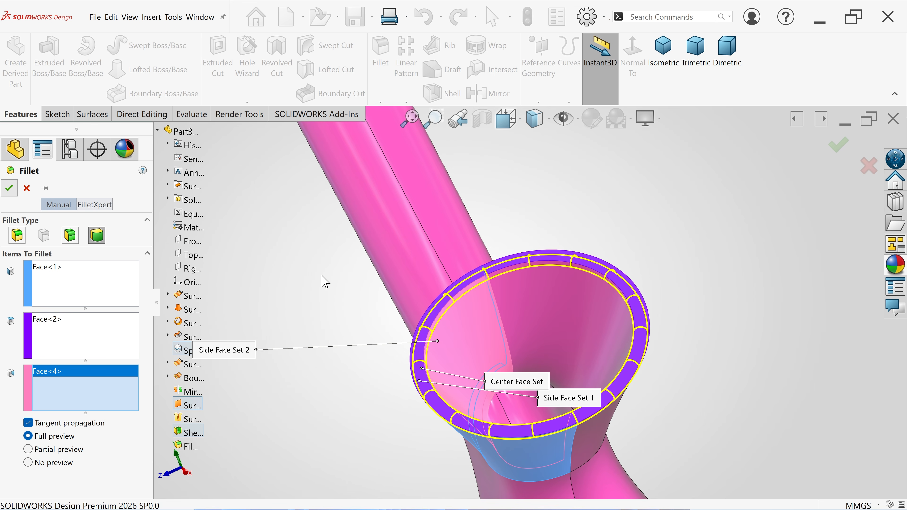
{"action": "key", "text": "Return"}
Step: Inspect the finished vase and its rounded spout rims from an isometric view and nearby angles
{"action": "middle_click_drag", "start_coordinate": [478, 314], "coordinate": [550, 210]}
{"action": "left_click", "coordinate": [667, 80]}
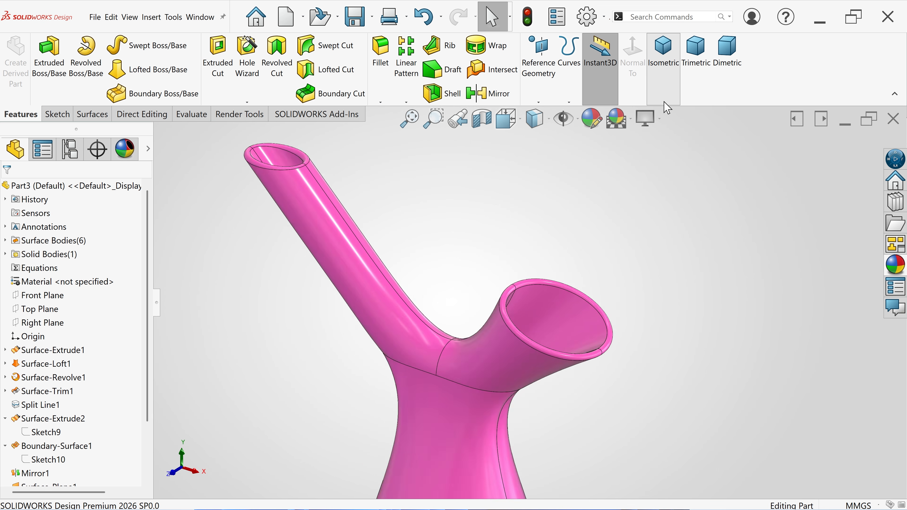
{"action": "middle_click_drag", "start_coordinate": [645, 336], "coordinate": [656, 306]}
{"action": "scroll", "coordinate": [656, 306], "scroll_direction": "down", "scroll_amount": 2}
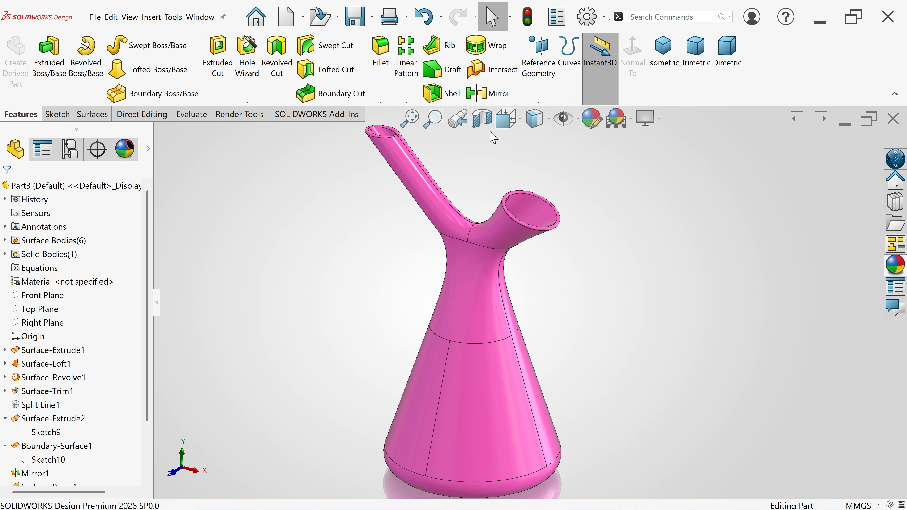
{"action": "mouse_move", "coordinate": [644, 306]}
{"action": "middle_mouse_down"}
{"action": "mouse_move", "coordinate": [640, 292]}
{"action": "mouse_move", "coordinate": [635, 308]}
{"action": "middle_mouse_up"}
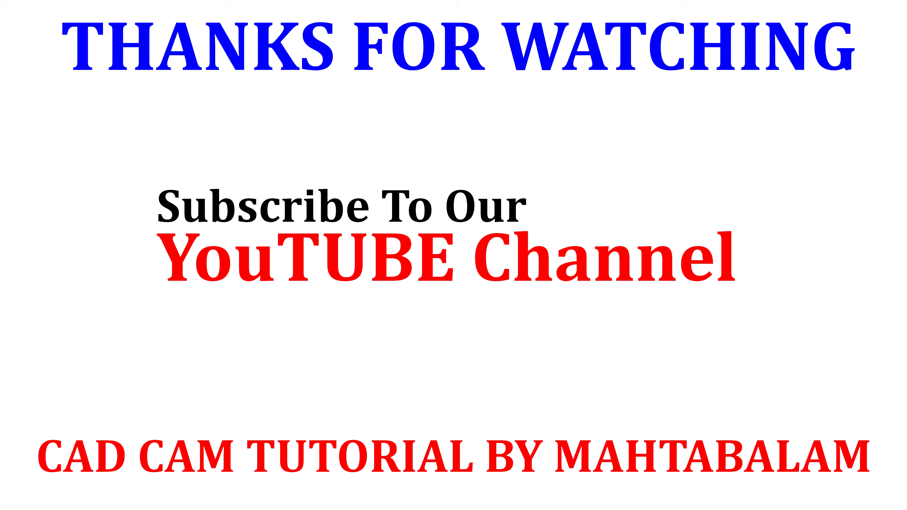